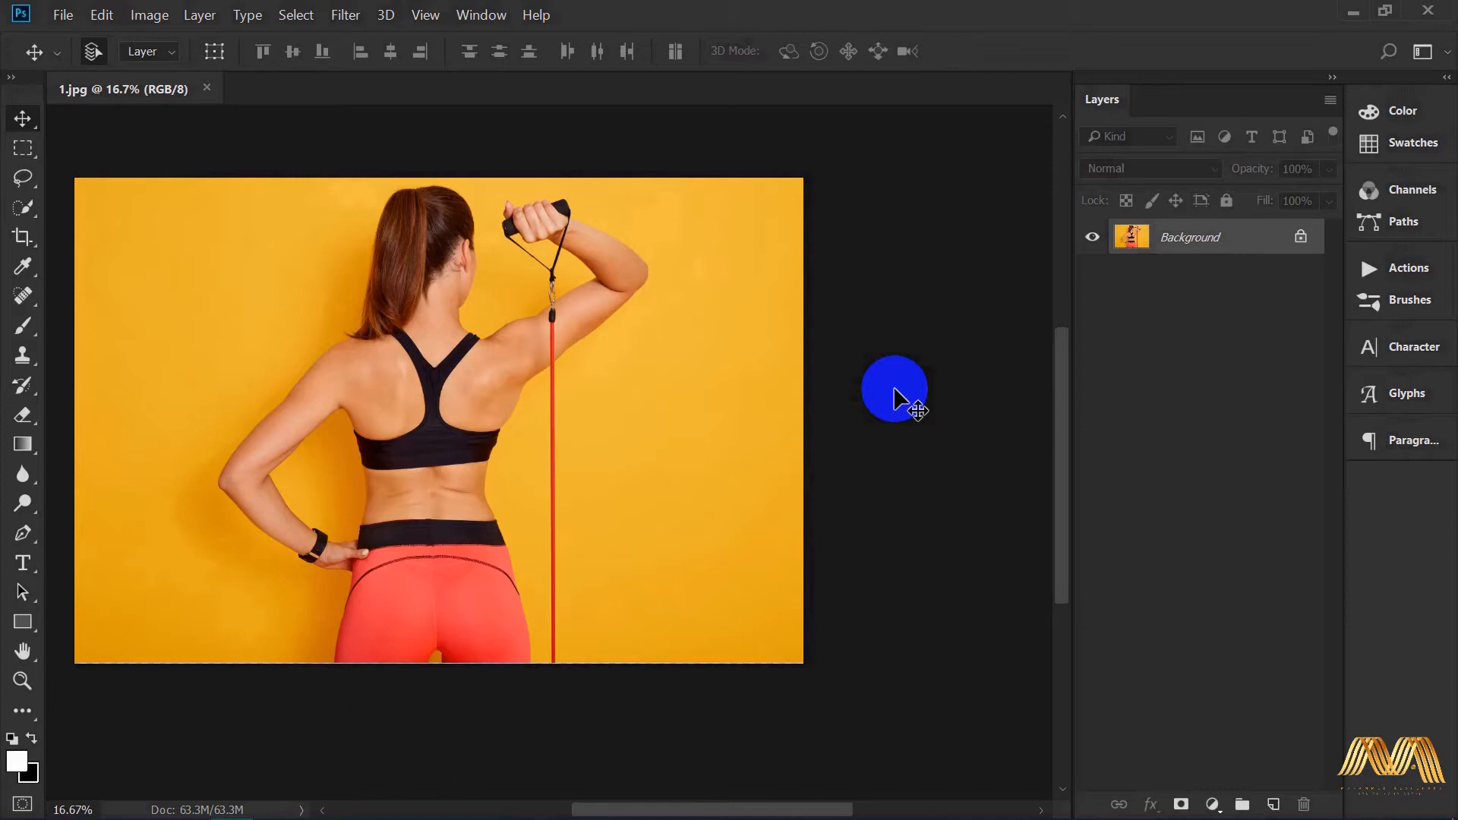
Step: Unlock the Background layer and duplicate it under the default copy name
{"action": "left_click", "coordinate": [1299, 240]}
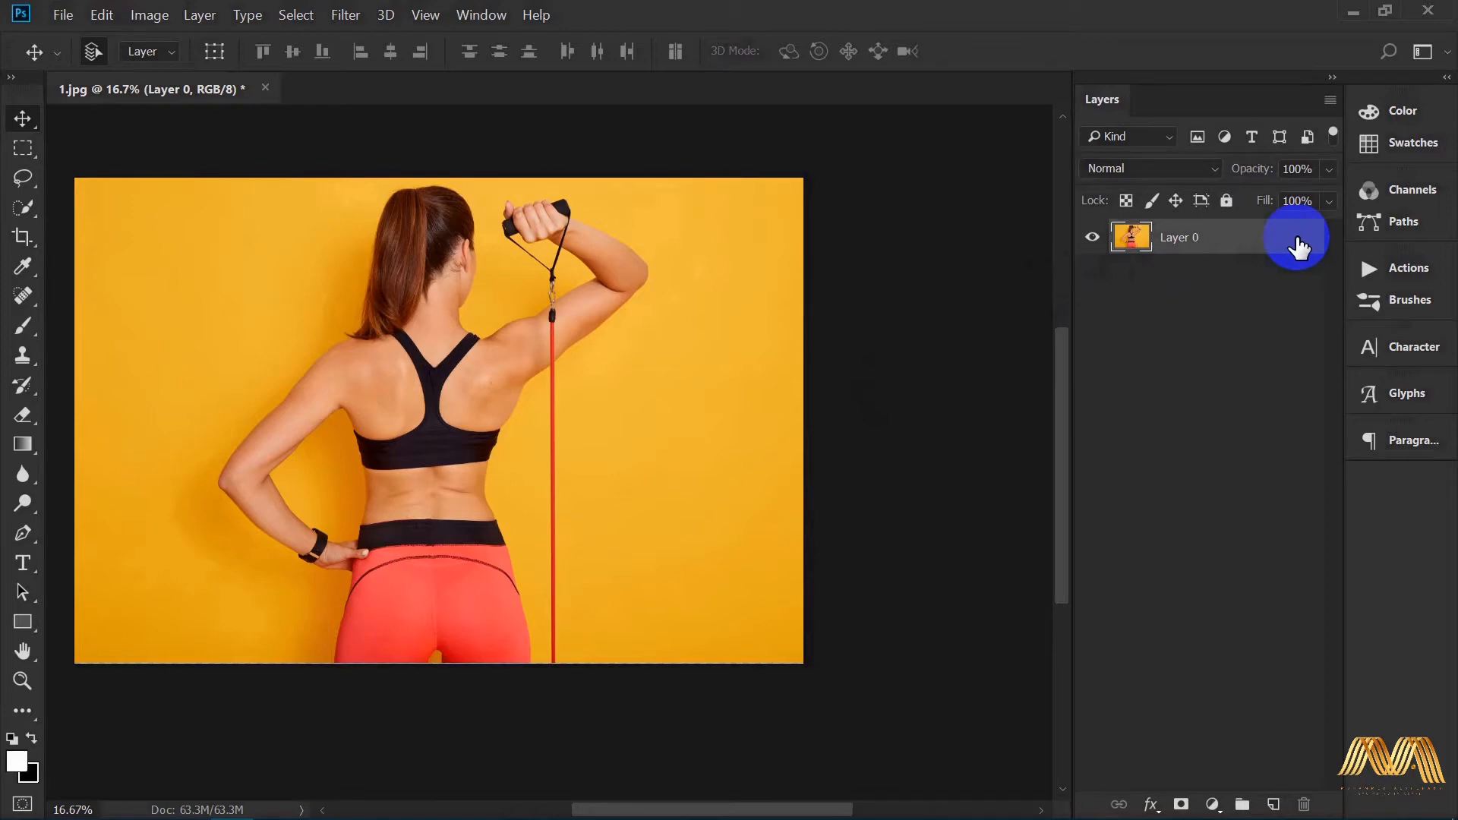
{"action": "right_click", "coordinate": [1297, 243]}
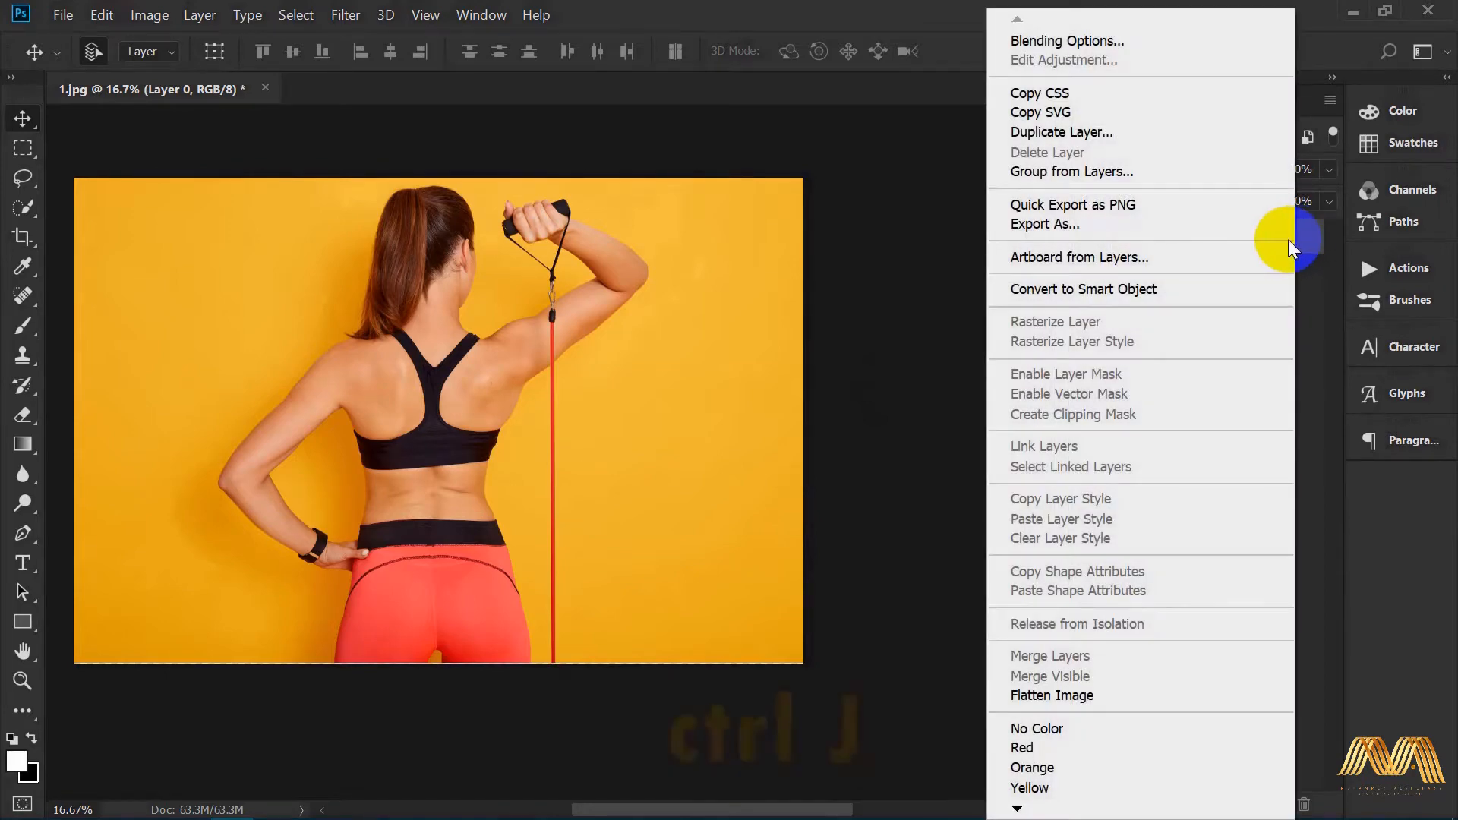
{"action": "left_click", "coordinate": [1063, 134]}
{"action": "left_click", "coordinate": [917, 216]}
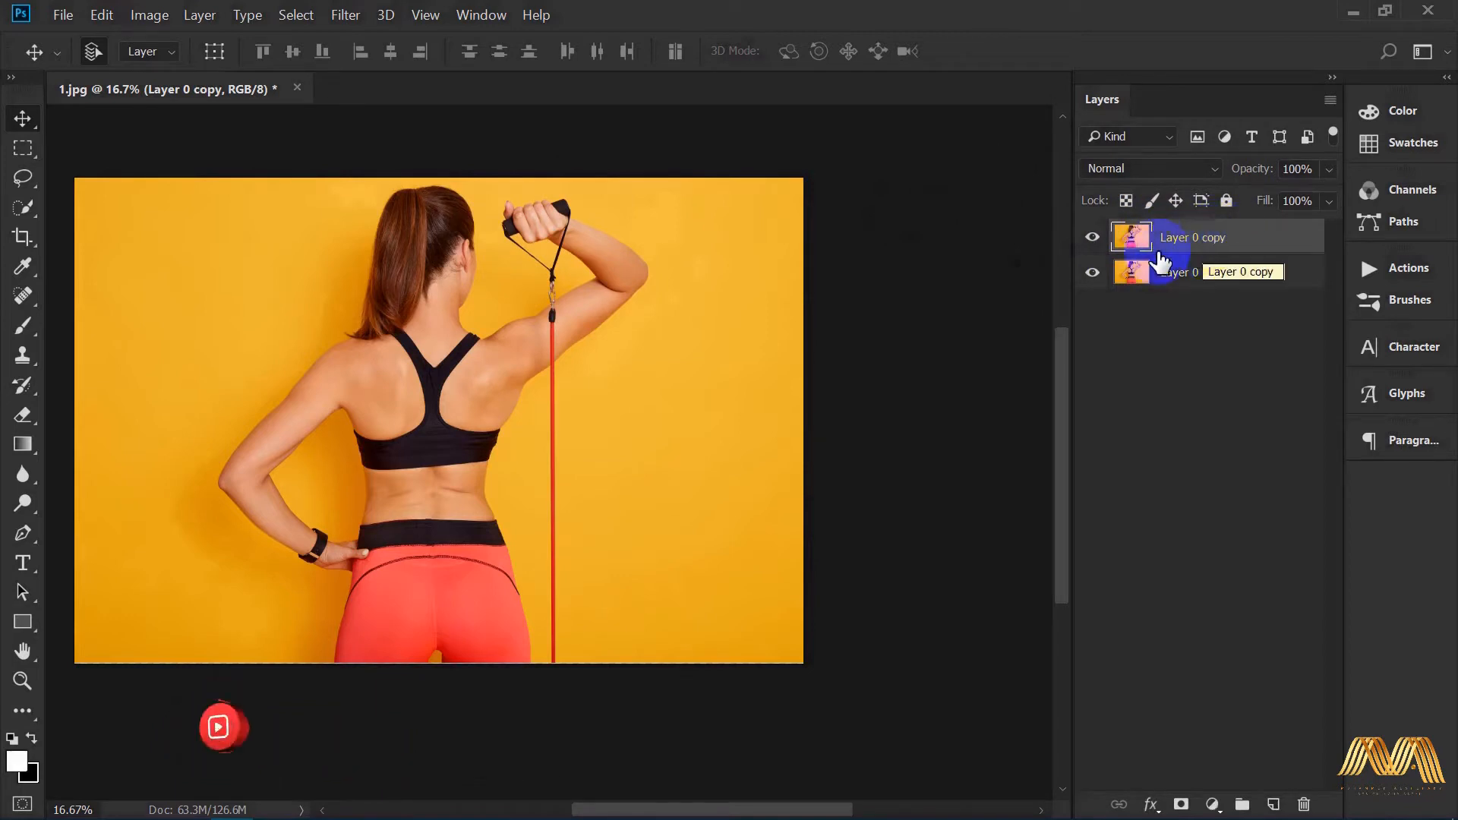
Step: Select the skin of the bent arm and adjoining shoulder blade on the layer copy with the Quick Selection tool at brush size 200
{"action": "left_click", "coordinate": [25, 210]}
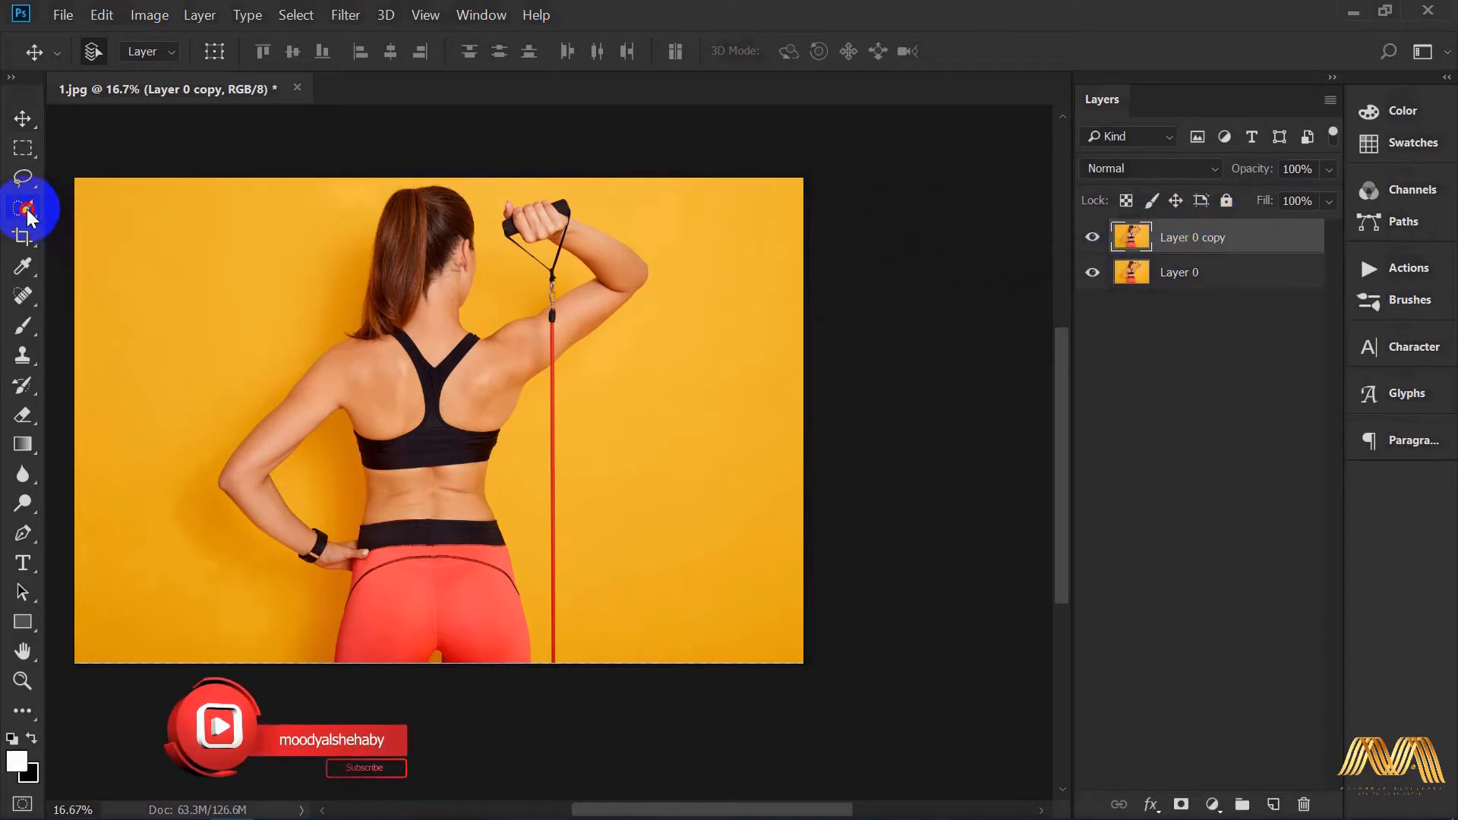
{"action": "left_click", "coordinate": [163, 206]}
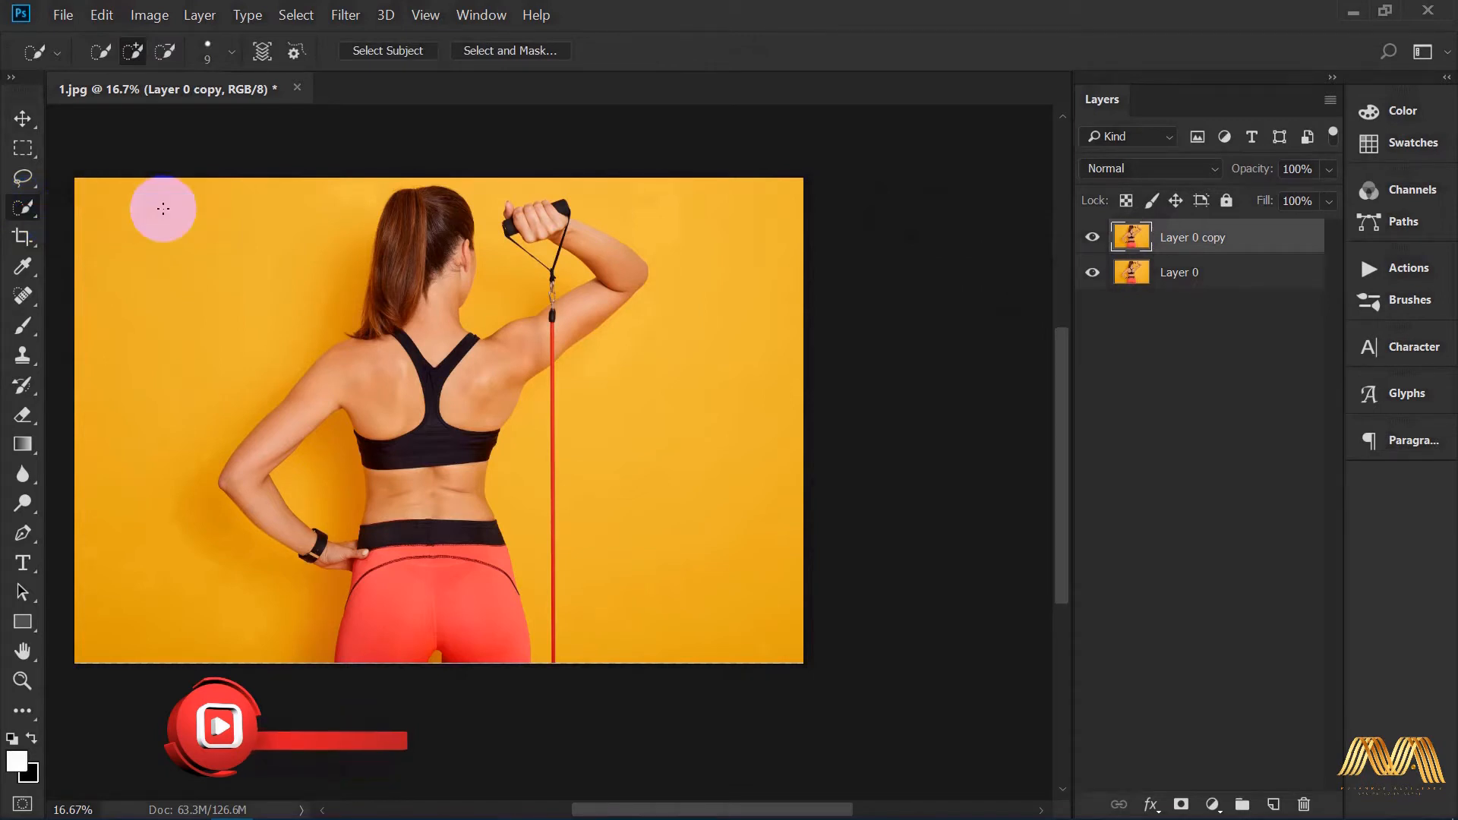
{"action": "left_click", "coordinate": [394, 407]}
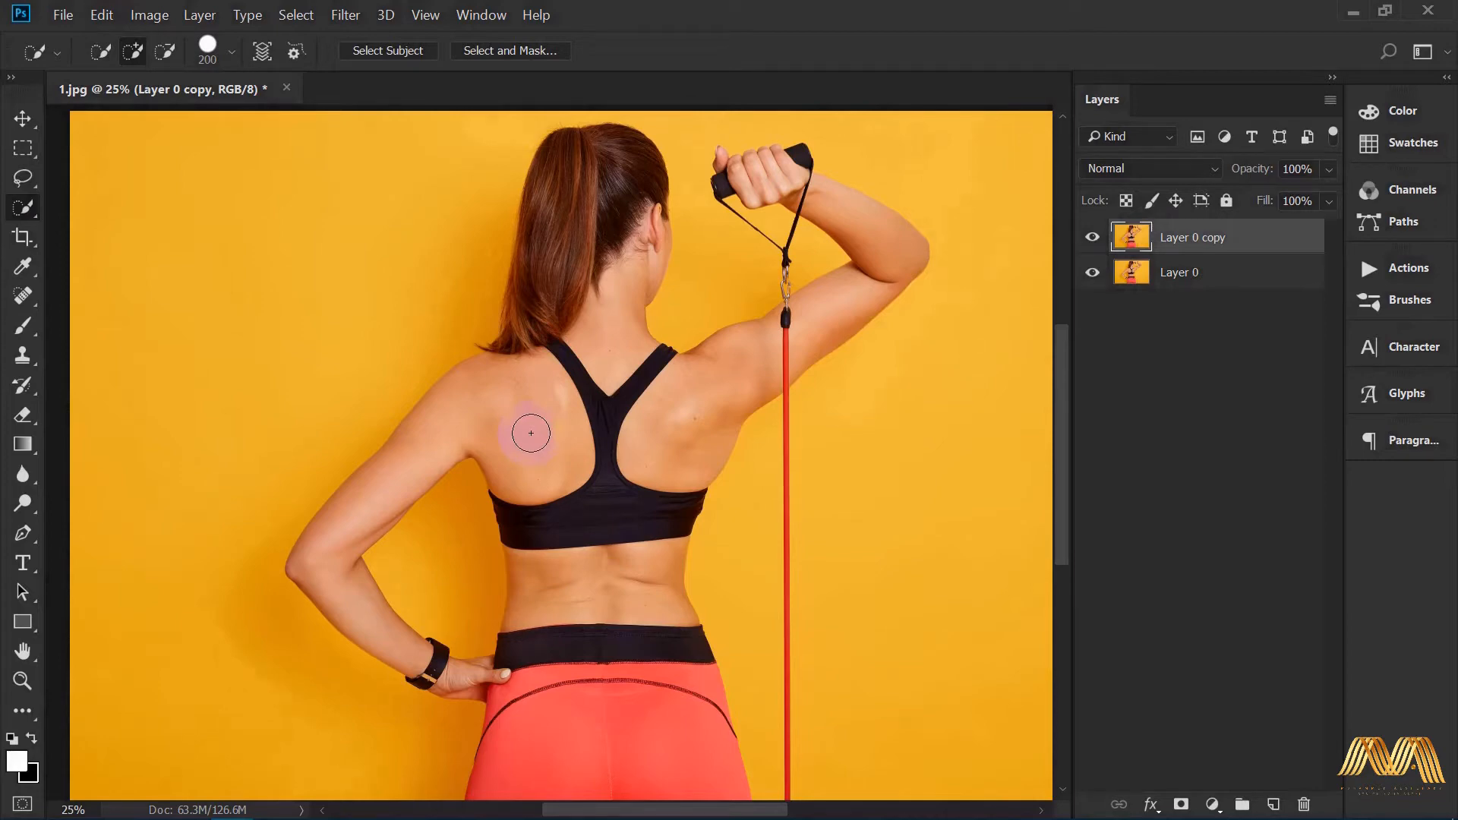
{"action": "key", "text": "bracketright"}
{"action": "key", "text": "bracketright"}
{"action": "scroll", "coordinate": [531, 433], "scroll_direction": "up", "scroll_amount": 2}
{"action": "key", "text": "bracketleft"}
{"action": "left_click", "coordinate": [596, 428]}
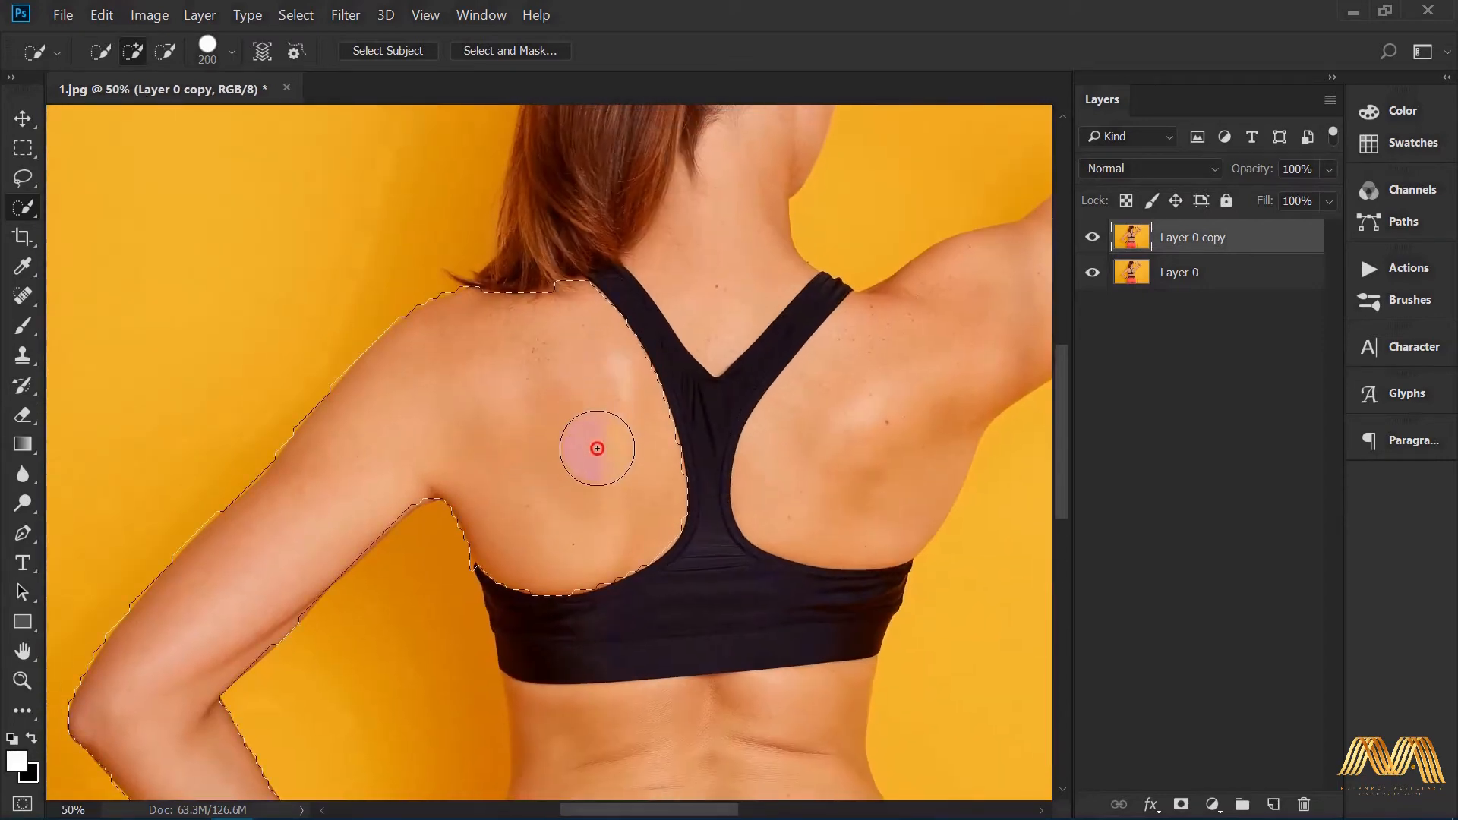
{"action": "key", "text": "bracketleft"}
{"action": "left_click_drag", "start_coordinate": [304, 760], "coordinate": [292, 473]}
Step: Add the bare skin of the lower back between top and leggings to the selection
{"action": "left_click", "coordinate": [555, 517]}
{"action": "mouse_move", "coordinate": [555, 517]}
{"action": "left_mouse_down"}
{"action": "mouse_move", "coordinate": [768, 519]}
{"action": "mouse_move", "coordinate": [554, 448]}
{"action": "left_mouse_up"}
{"action": "mouse_move", "coordinate": [416, 641]}
{"action": "left_mouse_down"}
{"action": "mouse_move", "coordinate": [388, 670]}
{"action": "mouse_move", "coordinate": [412, 667]}
{"action": "mouse_move", "coordinate": [422, 584]}
{"action": "left_mouse_up"}
Step: Add the hand resting on the hip to the selection around the watch strap, reducing the brush size to 10 for the details
{"action": "scroll", "coordinate": [403, 672], "scroll_direction": "up", "scroll_amount": 3}
{"action": "key", "text": "bracketleft"}
{"action": "key", "text": "bracketleft"}
{"action": "key", "text": "bracketleft"}
{"action": "key", "text": "bracketleft"}
{"action": "key", "text": "bracketleft"}
{"action": "key", "text": "bracketleft"}
{"action": "key", "text": "bracketleft"}
{"action": "mouse_move", "coordinate": [244, 645]}
{"action": "left_mouse_down"}
{"action": "mouse_move", "coordinate": [494, 676]}
{"action": "mouse_move", "coordinate": [602, 711]}
{"action": "left_mouse_up"}
{"action": "key", "text": "bracketleft"}
{"action": "key", "text": "bracketleft"}
{"action": "left_click_drag", "start_coordinate": [669, 387], "coordinate": [687, 427]}
{"action": "left_click_drag", "start_coordinate": [220, 500], "coordinate": [191, 524]}
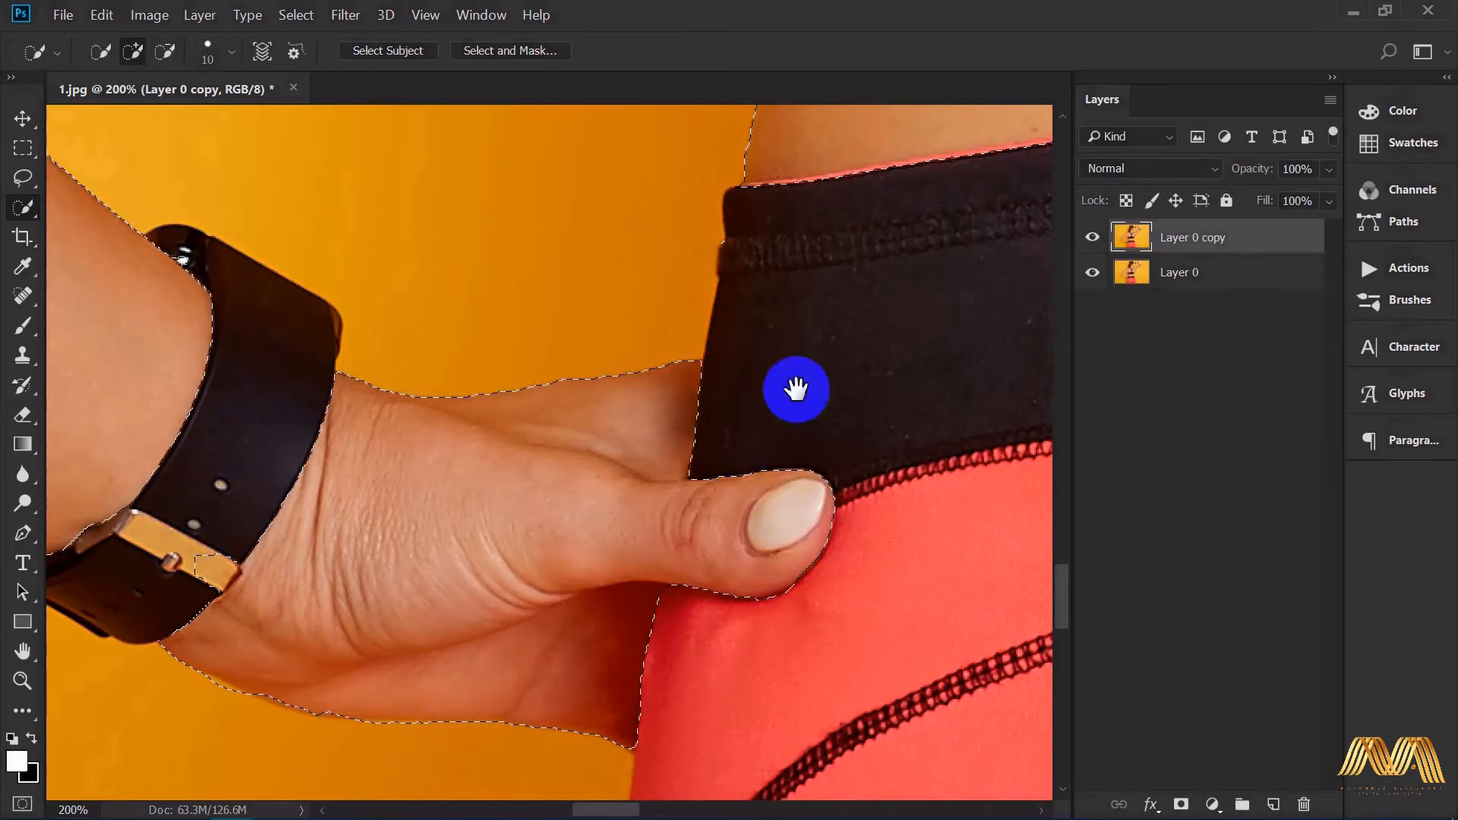
Step: Add the neck, ear and hair to the selection with the Quick Selection brush at size 90
{"action": "scroll", "coordinate": [798, 388], "scroll_direction": "down", "scroll_amount": 2}
{"action": "left_click_drag", "start_coordinate": [729, 326], "coordinate": [618, 498]}
{"action": "left_click_drag", "start_coordinate": [494, 304], "coordinate": [487, 568]}
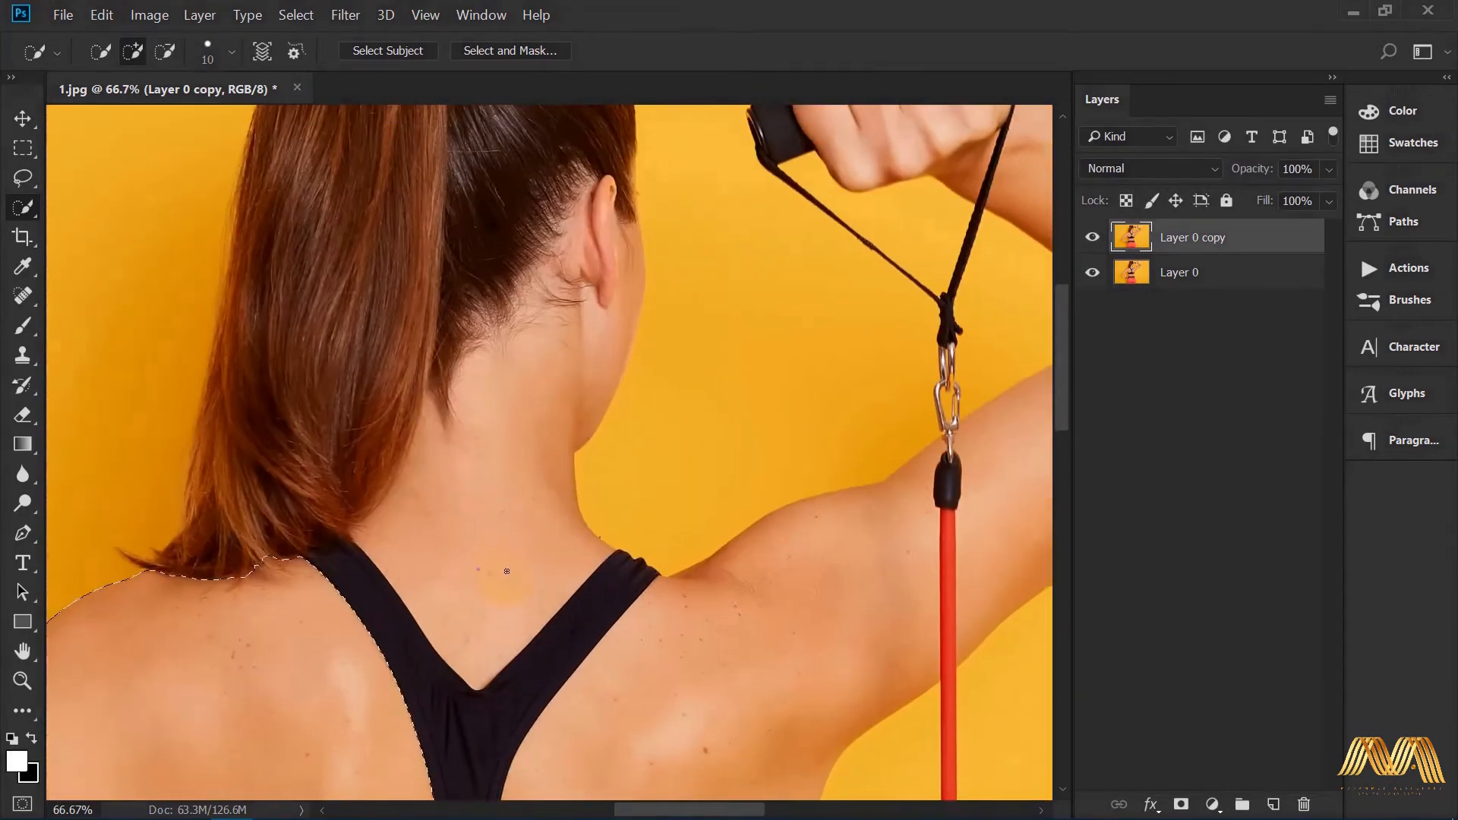
{"action": "left_click_drag", "start_coordinate": [491, 606], "coordinate": [500, 463]}
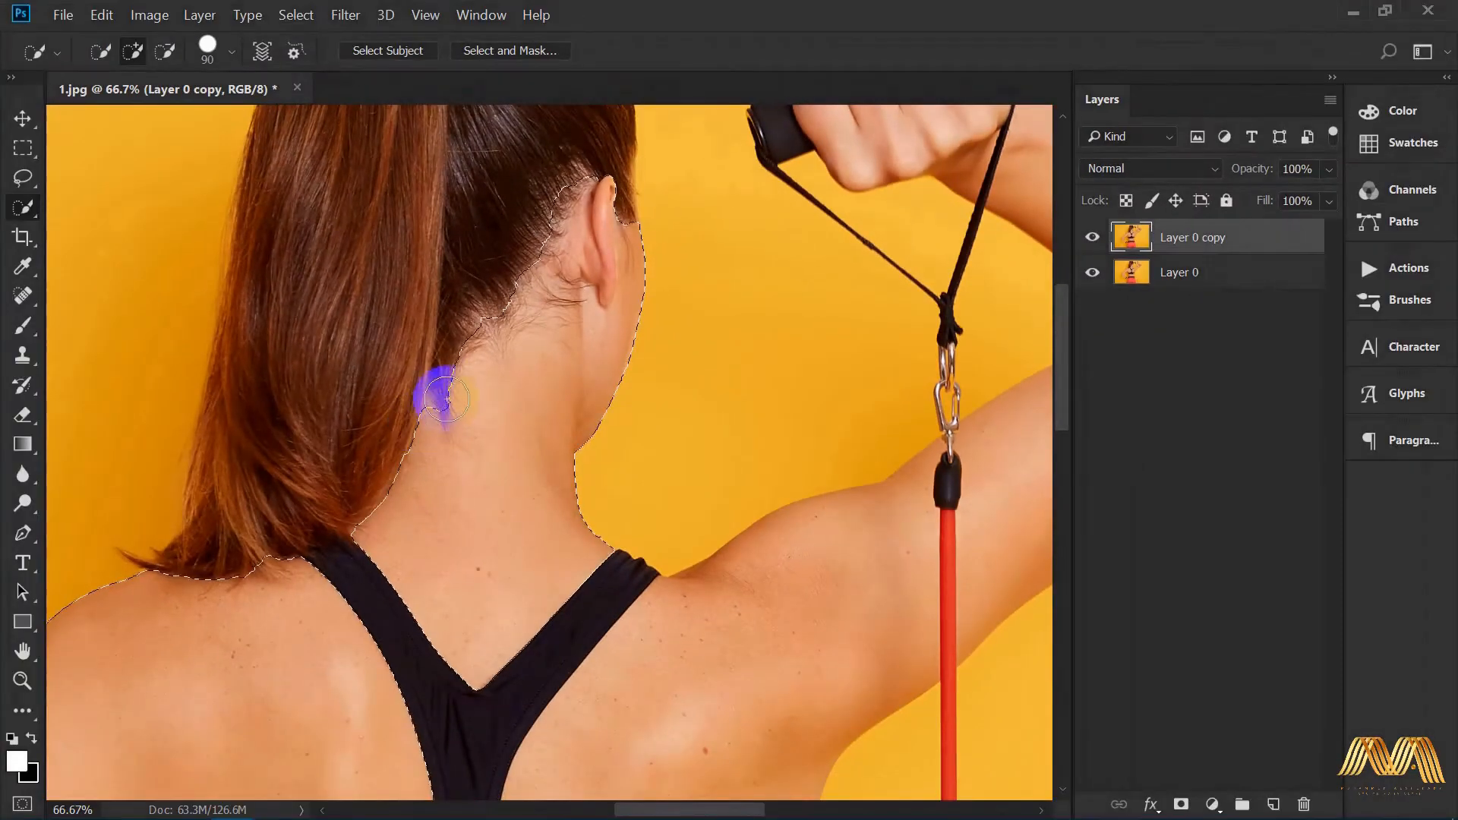
{"action": "left_click_drag", "start_coordinate": [452, 354], "coordinate": [521, 485]}
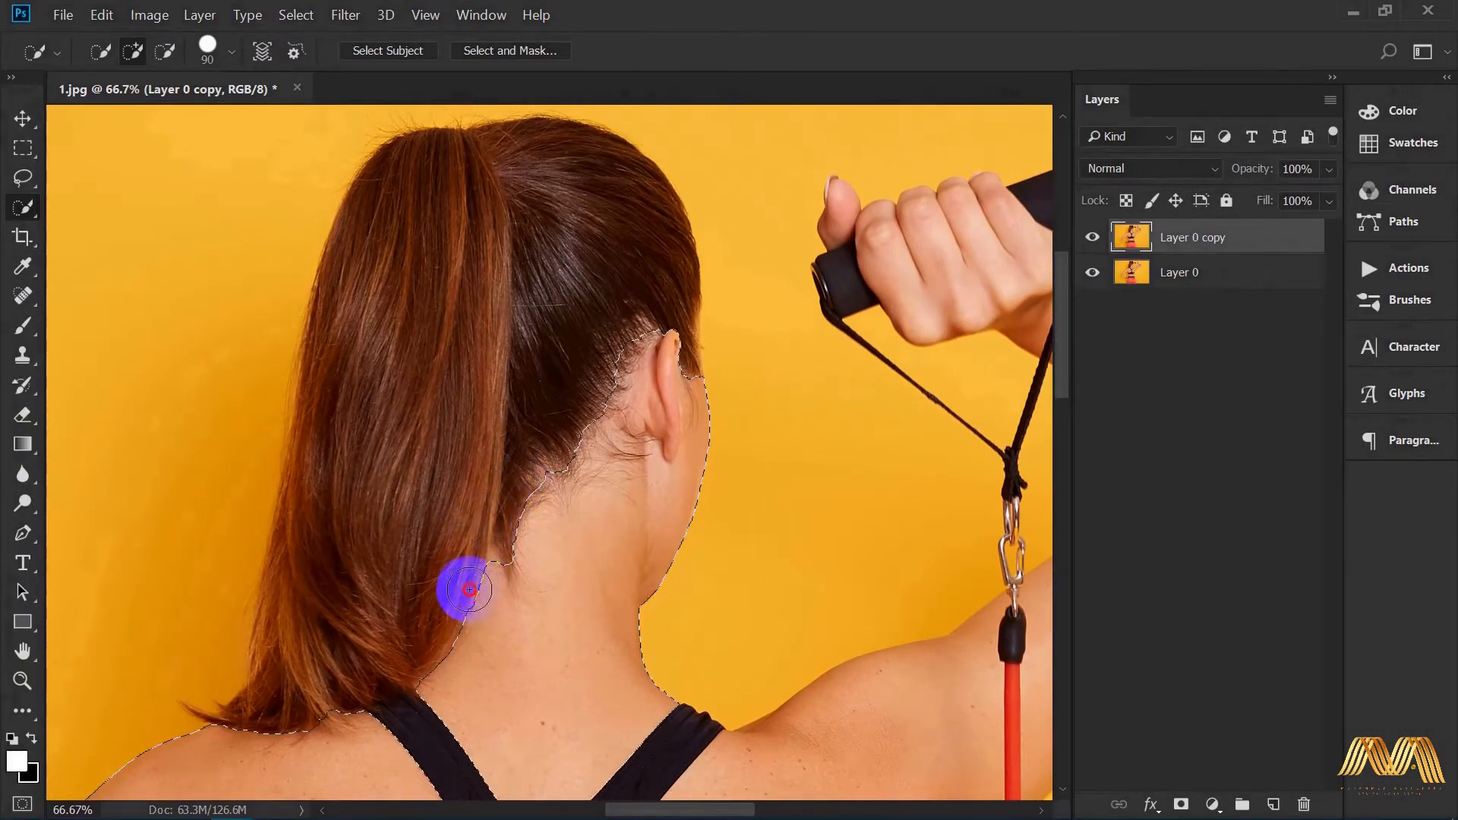
{"action": "left_click_drag", "start_coordinate": [410, 488], "coordinate": [283, 652]}
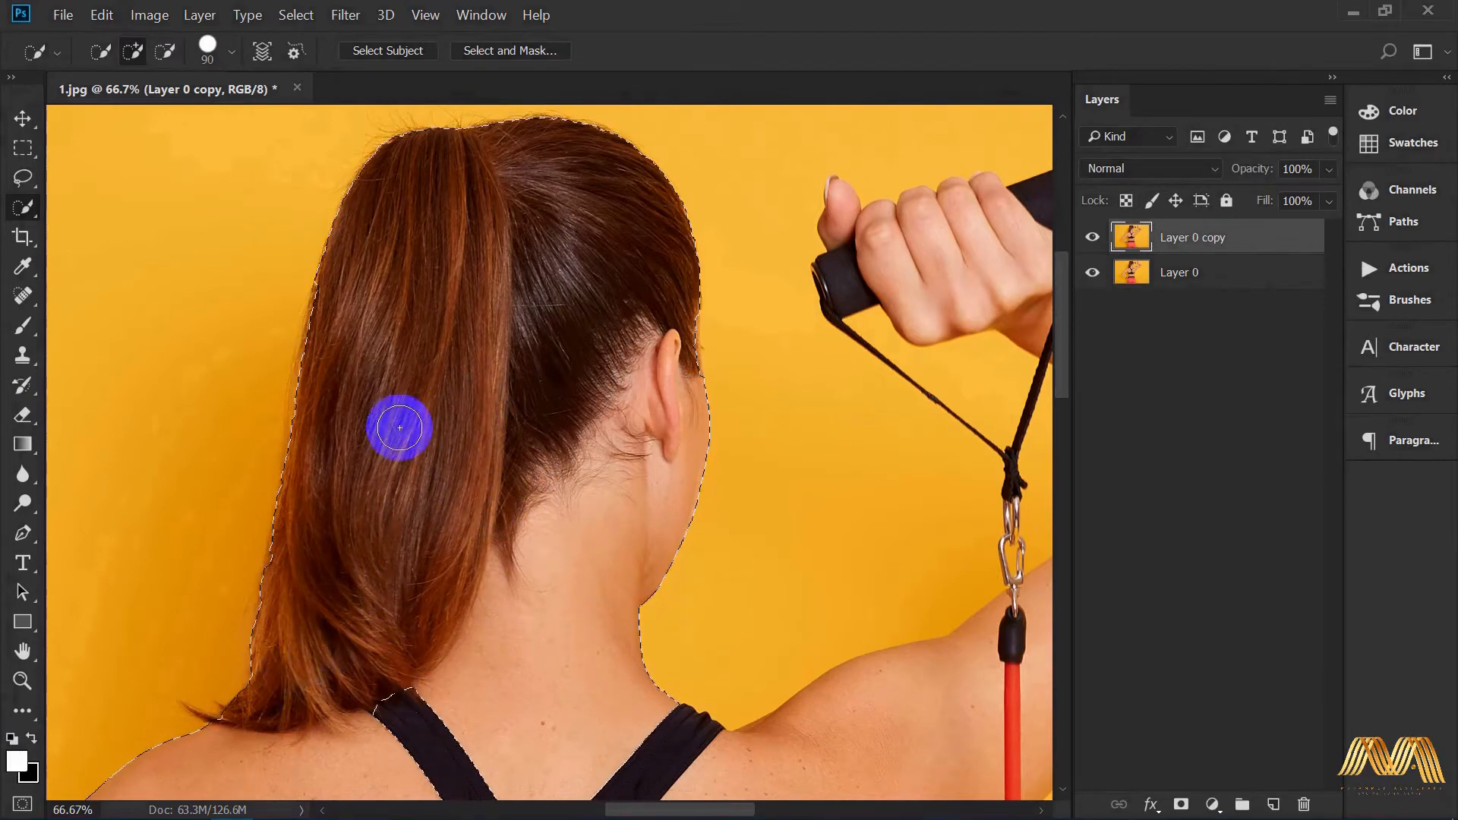
Step: Add the other shoulder blade, the raised arm and its gripping hand to the selection, reducing the brush size to 15 for the hand
{"action": "left_click_drag", "start_coordinate": [625, 608], "coordinate": [455, 293]}
{"action": "left_click_drag", "start_coordinate": [566, 666], "coordinate": [648, 531]}
{"action": "left_click_drag", "start_coordinate": [905, 319], "coordinate": [667, 638]}
{"action": "left_click_drag", "start_coordinate": [850, 503], "coordinate": [748, 385]}
{"action": "key", "text": "bracketleft"}
{"action": "key", "text": "bracketleft"}
{"action": "key", "text": "bracketleft"}
{"action": "key", "text": "bracketleft"}
{"action": "mouse_move", "coordinate": [596, 273]}
{"action": "left_mouse_down"}
{"action": "mouse_move", "coordinate": [545, 285]}
{"action": "mouse_move", "coordinate": [490, 224]}
{"action": "left_mouse_up"}
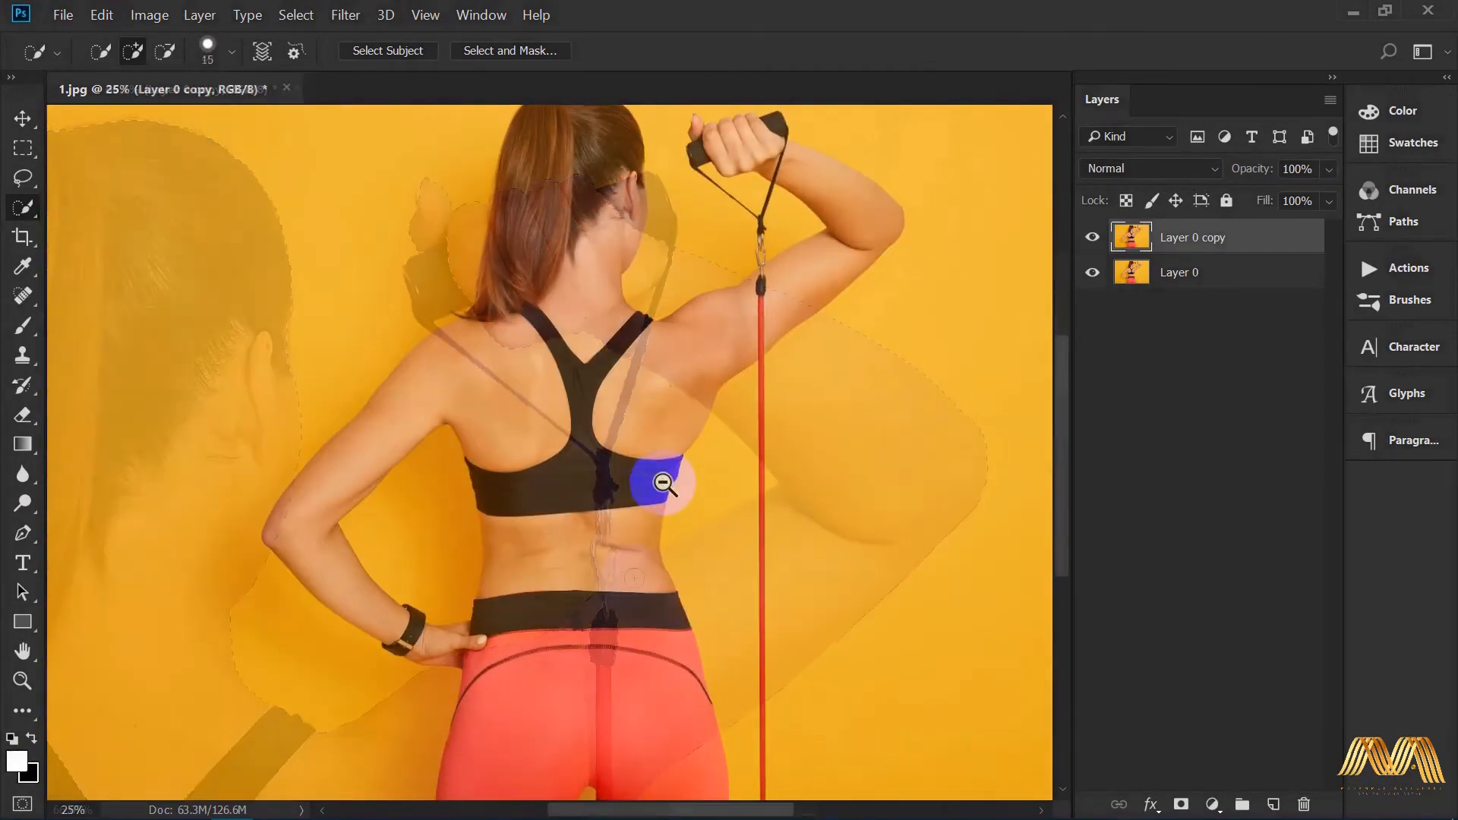
Step: Turn the selection into a layer mask on the layer copy and check the cutout by hiding and reshowing Layer 0
{"action": "left_click", "coordinate": [665, 483], "text": "alt"}
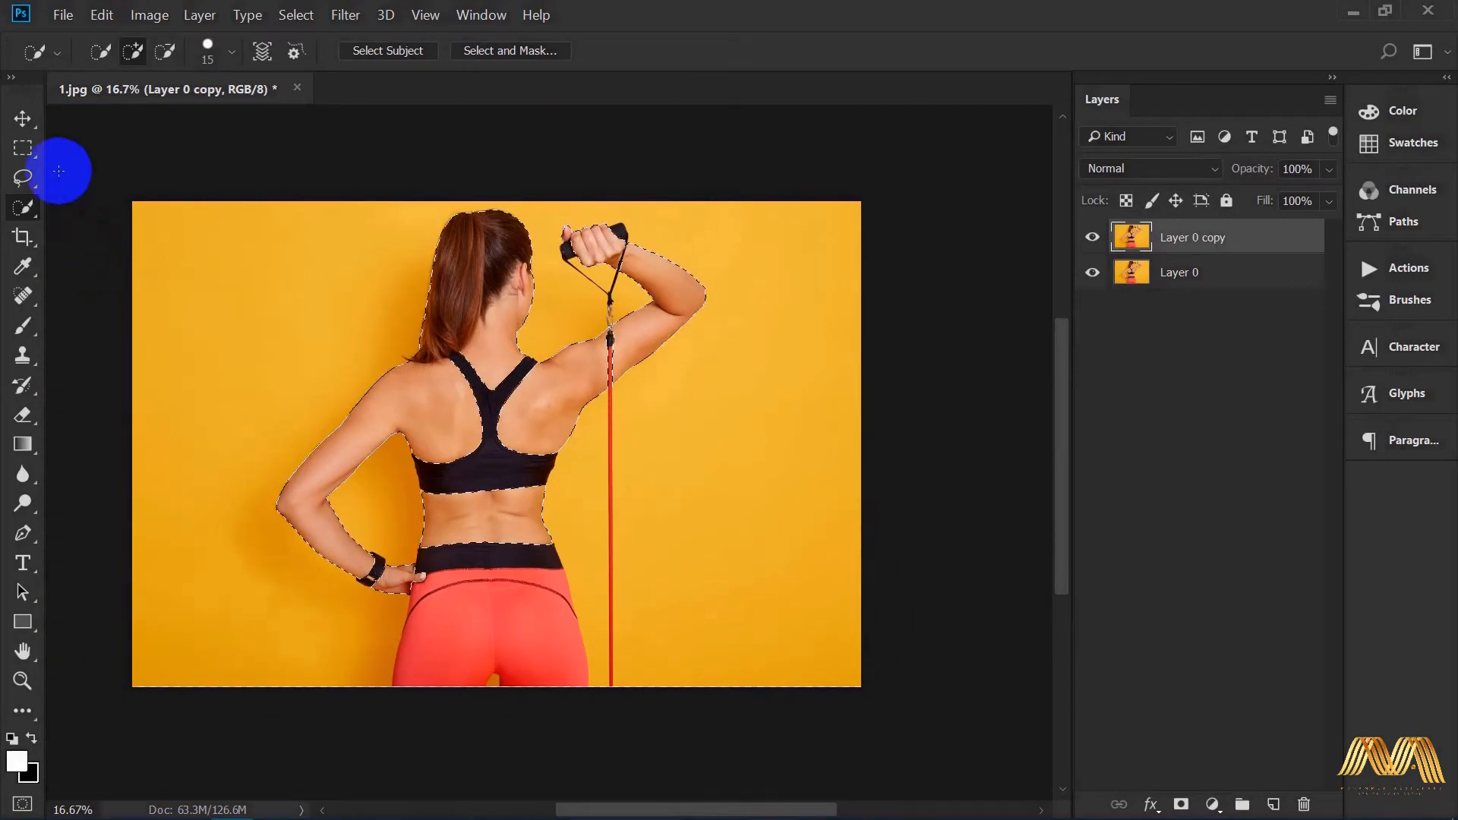
{"action": "left_click", "coordinate": [25, 120]}
{"action": "left_click_drag", "start_coordinate": [863, 384], "coordinate": [803, 362]}
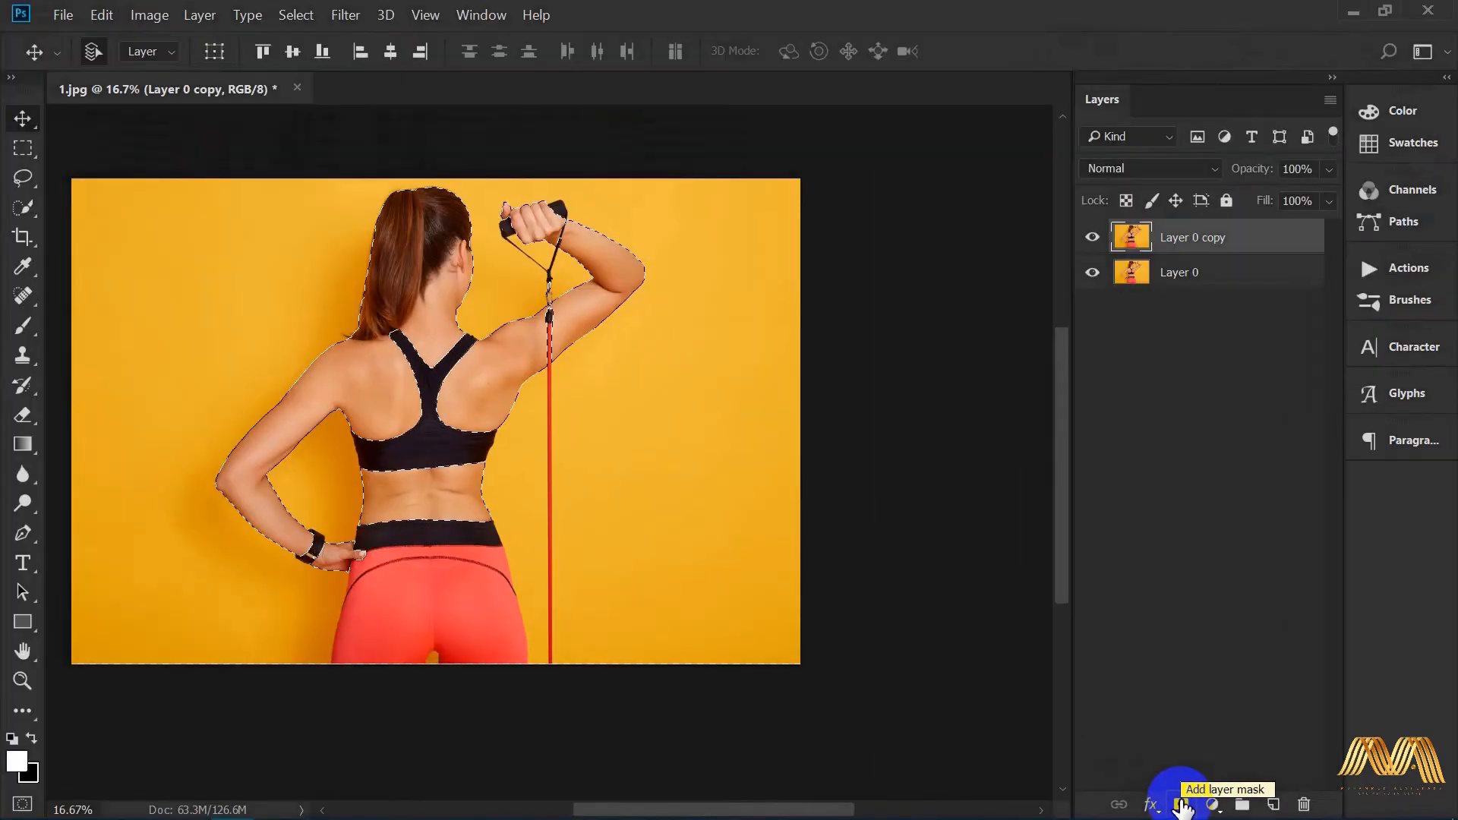
{"action": "left_click", "coordinate": [733, 770]}
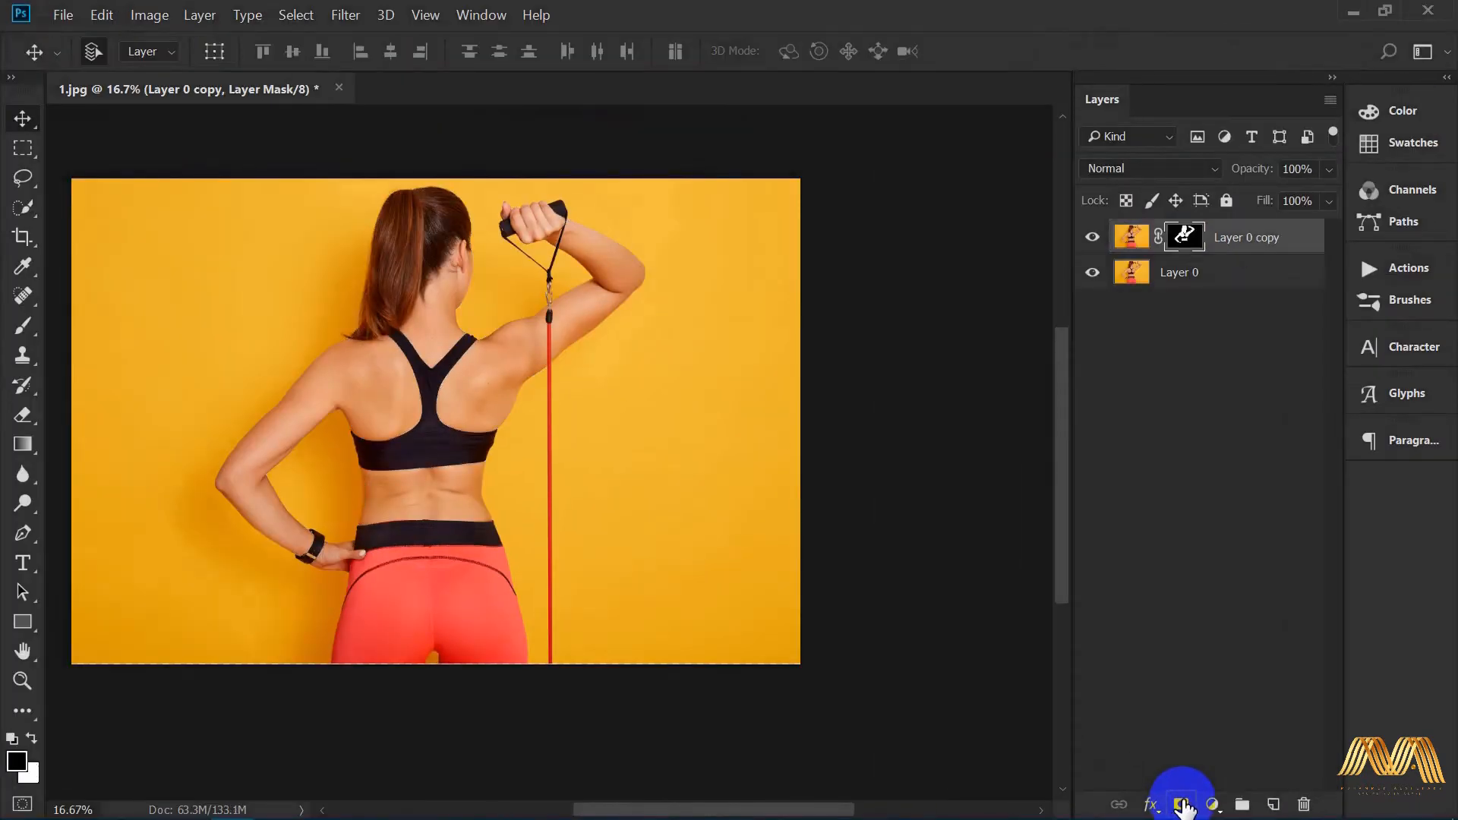
{"action": "left_click", "coordinate": [1092, 272]}
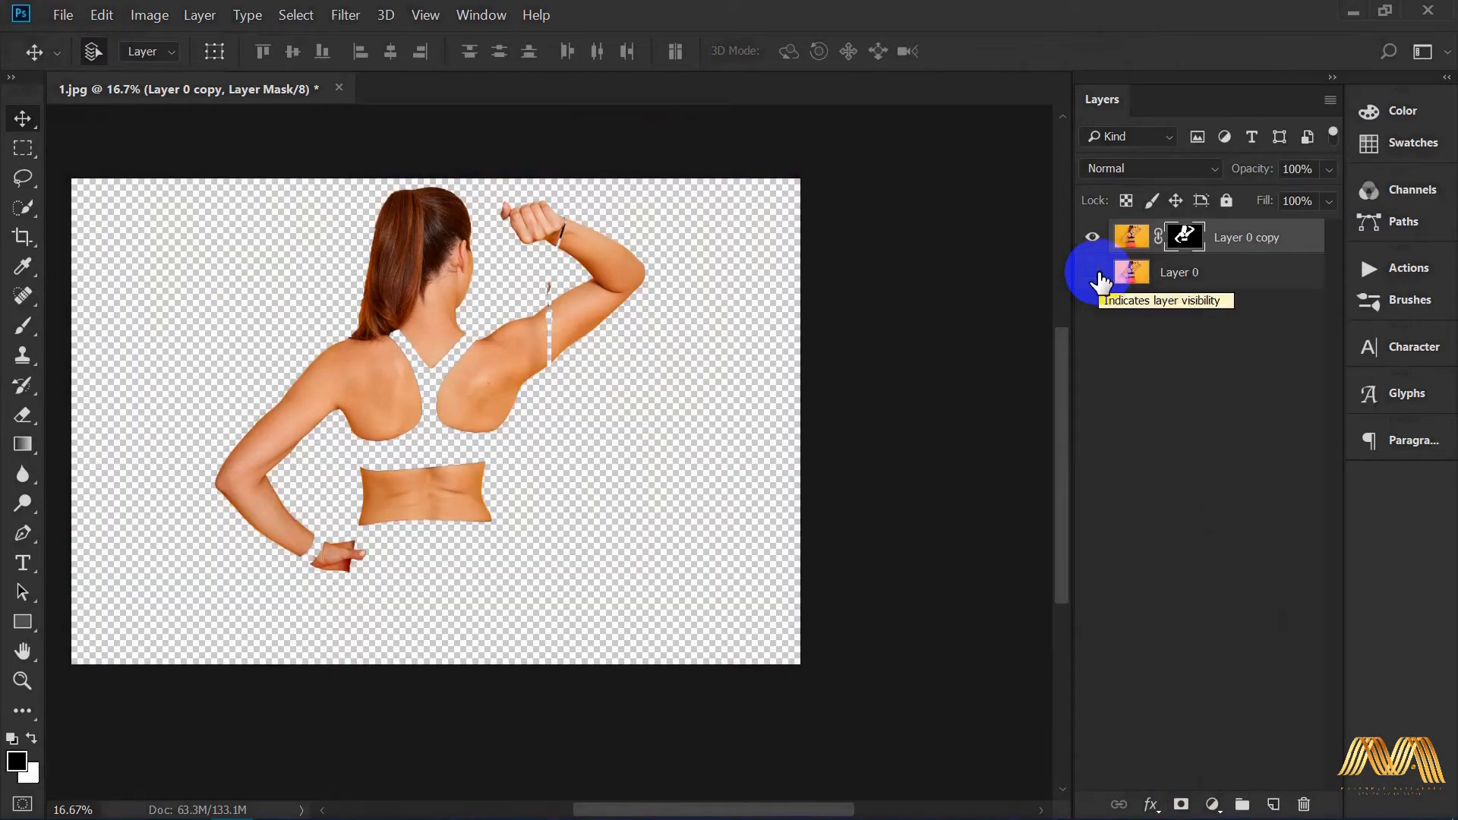
{"action": "left_click", "coordinate": [1093, 273]}
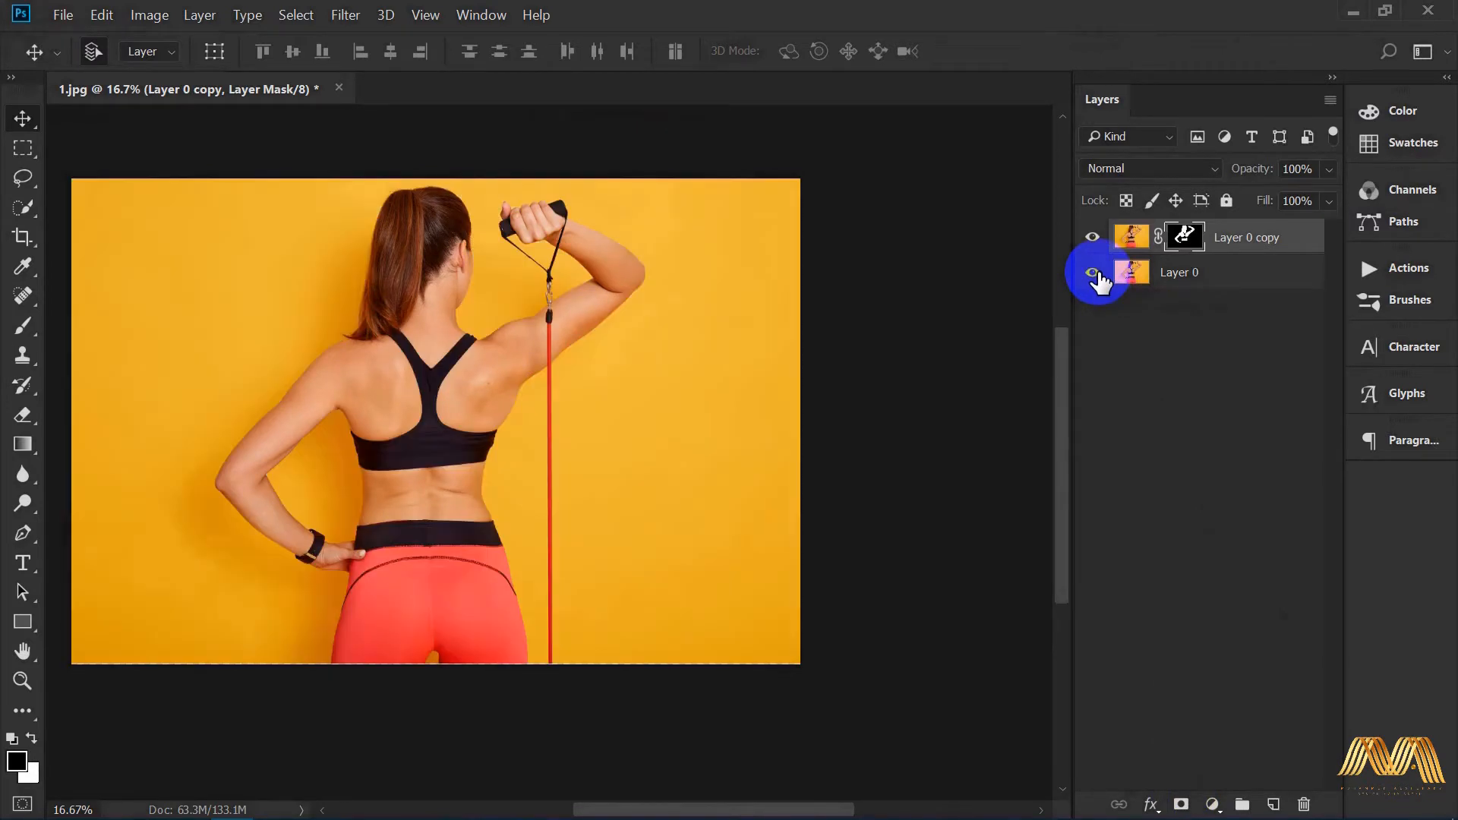
Step: Add a Black & White adjustment layer above the masked copy and clip it to that layer
{"action": "left_click", "coordinate": [1227, 236]}
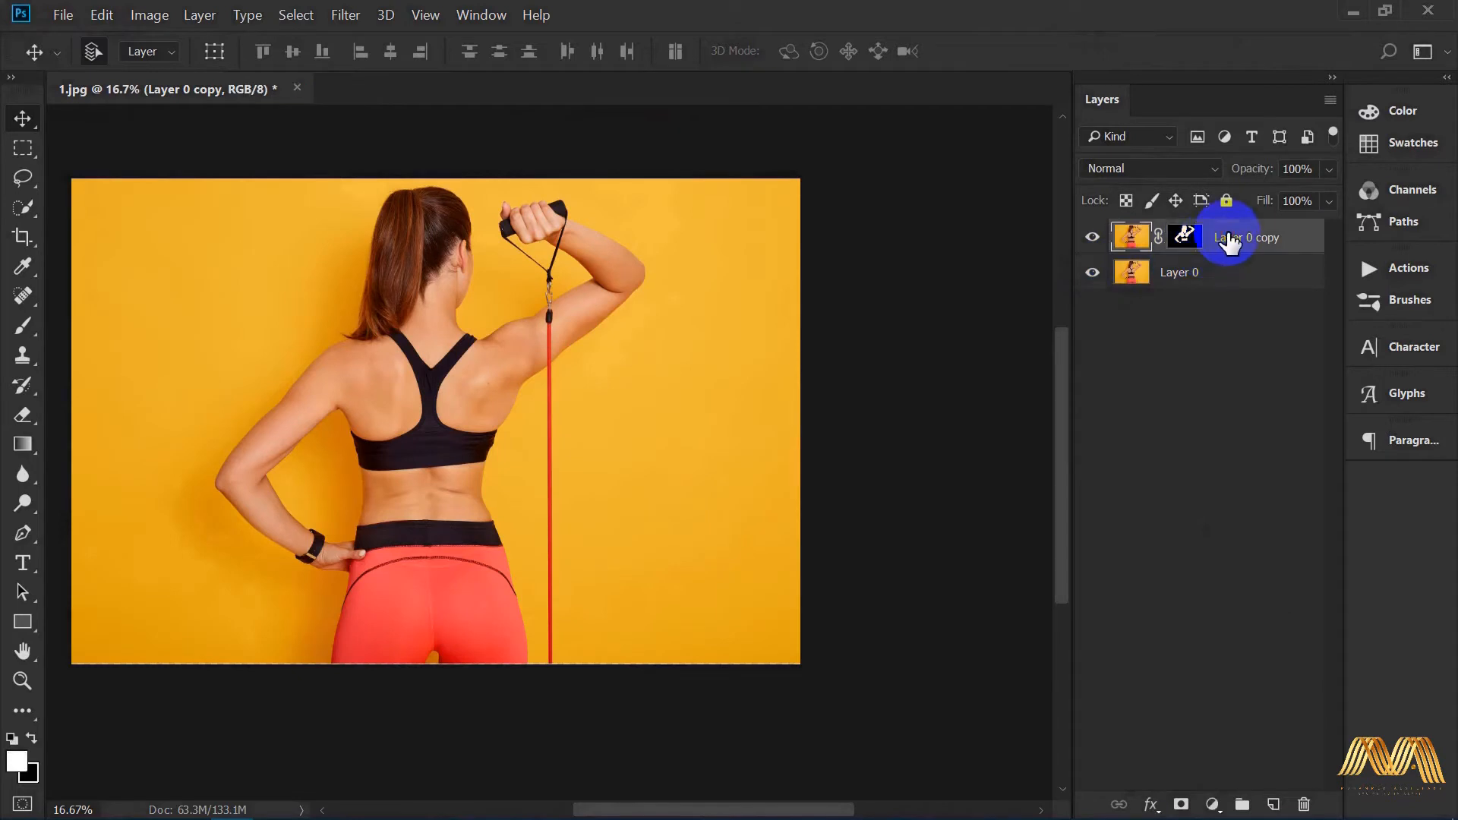
{"action": "left_click", "coordinate": [1184, 235]}
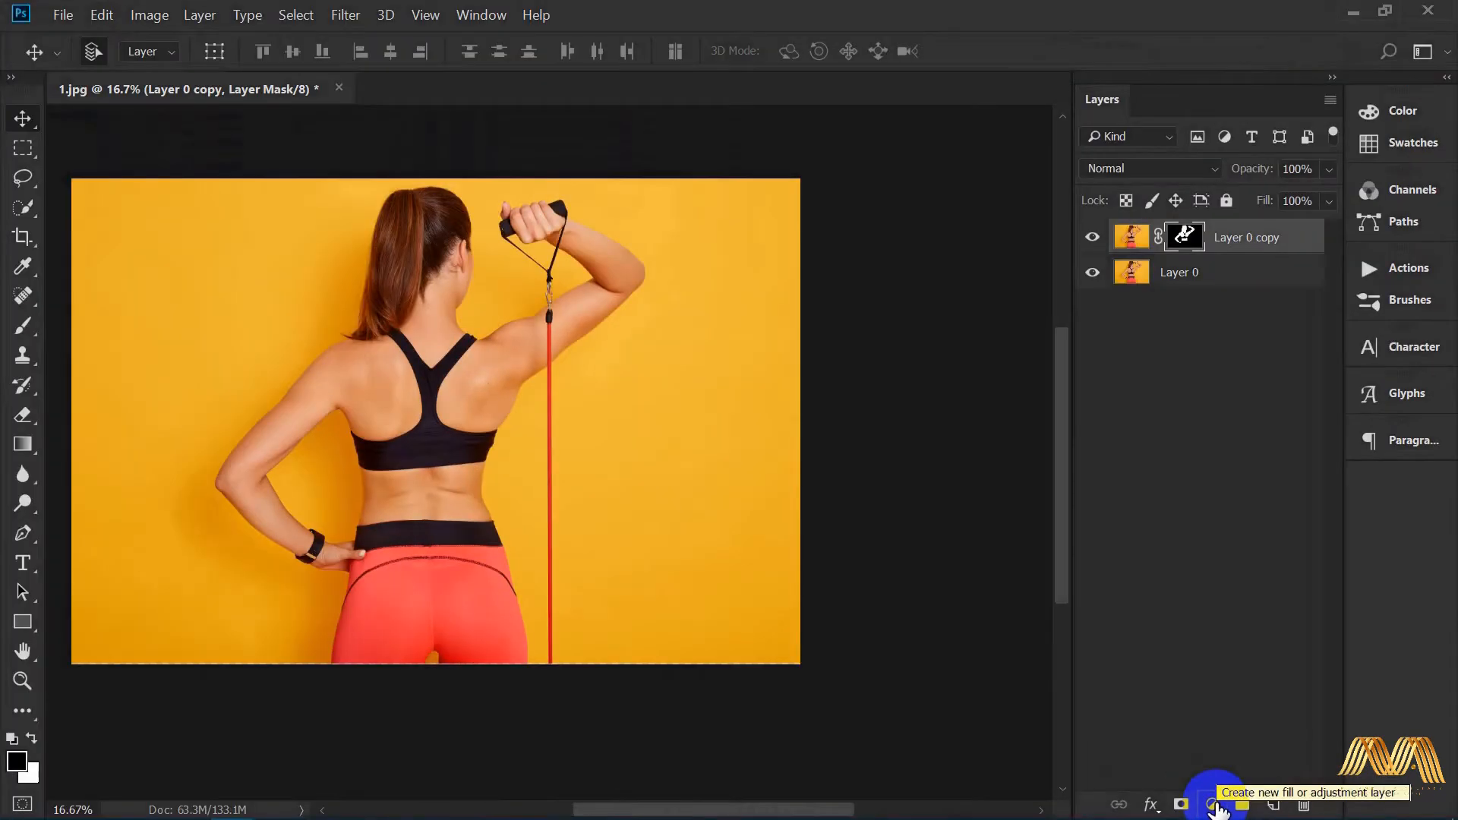
{"action": "left_click", "coordinate": [722, 773]}
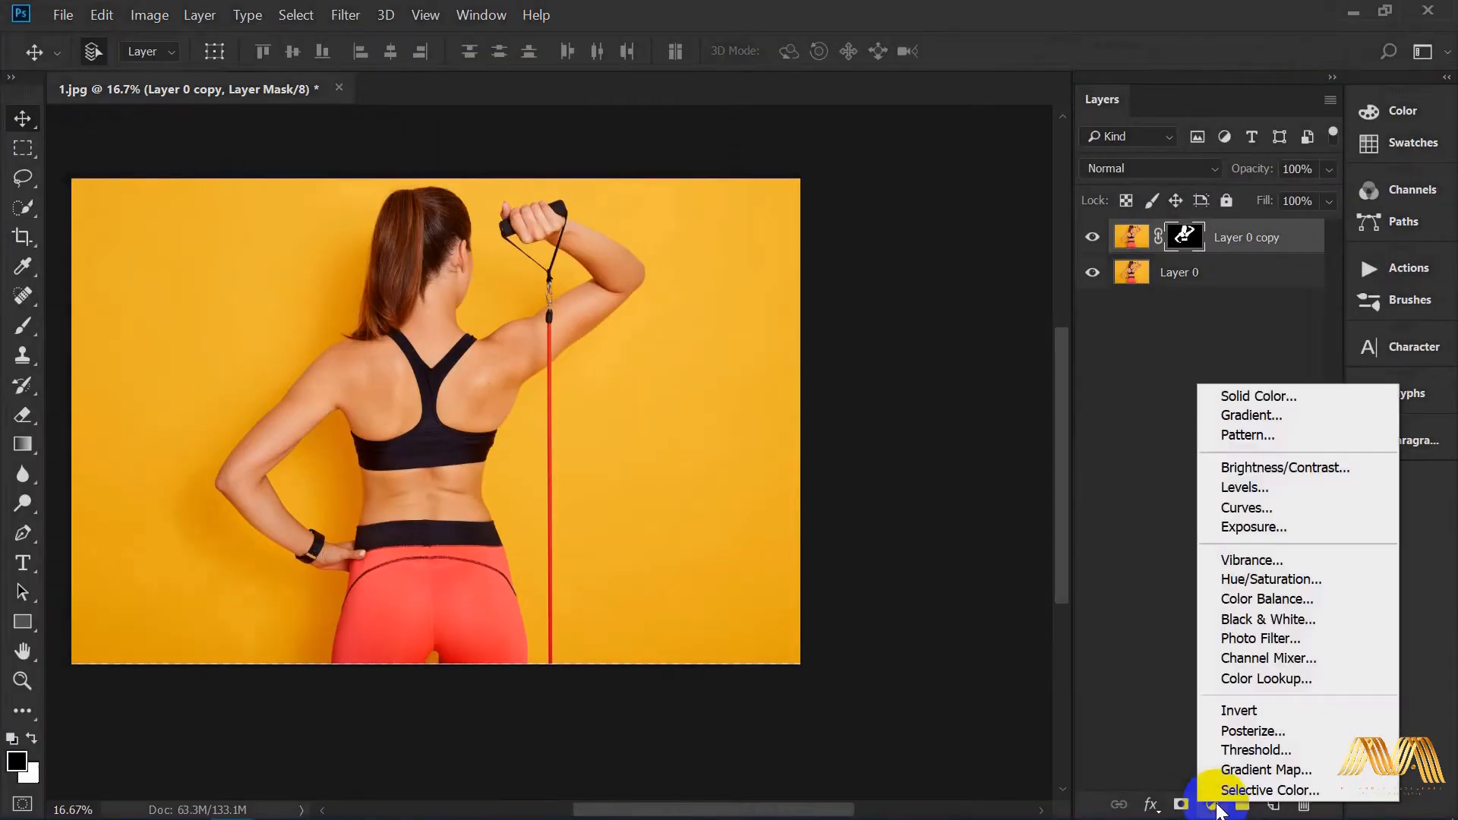
{"action": "left_click", "coordinate": [1282, 623]}
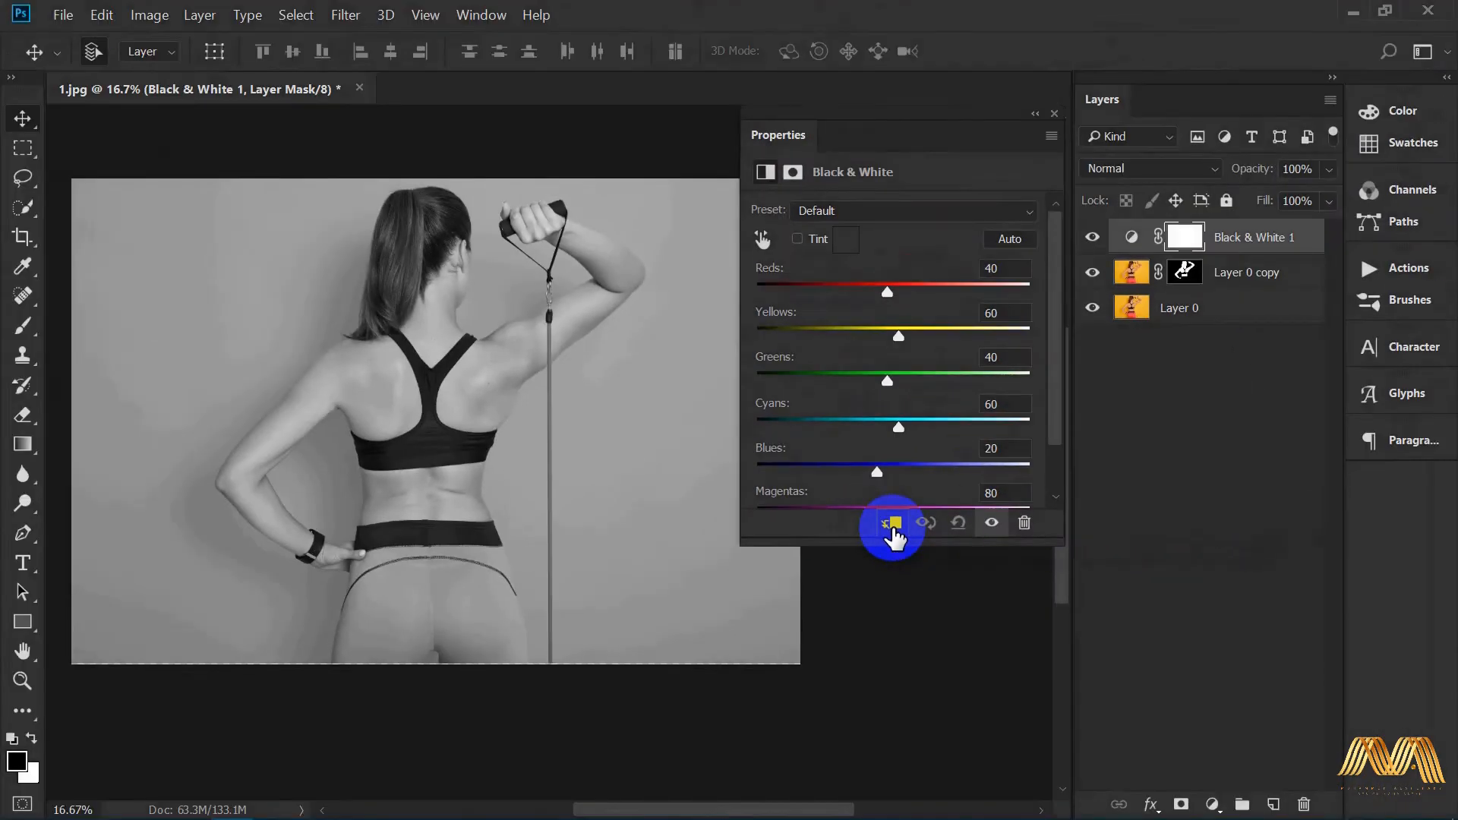
{"action": "left_click", "coordinate": [892, 524]}
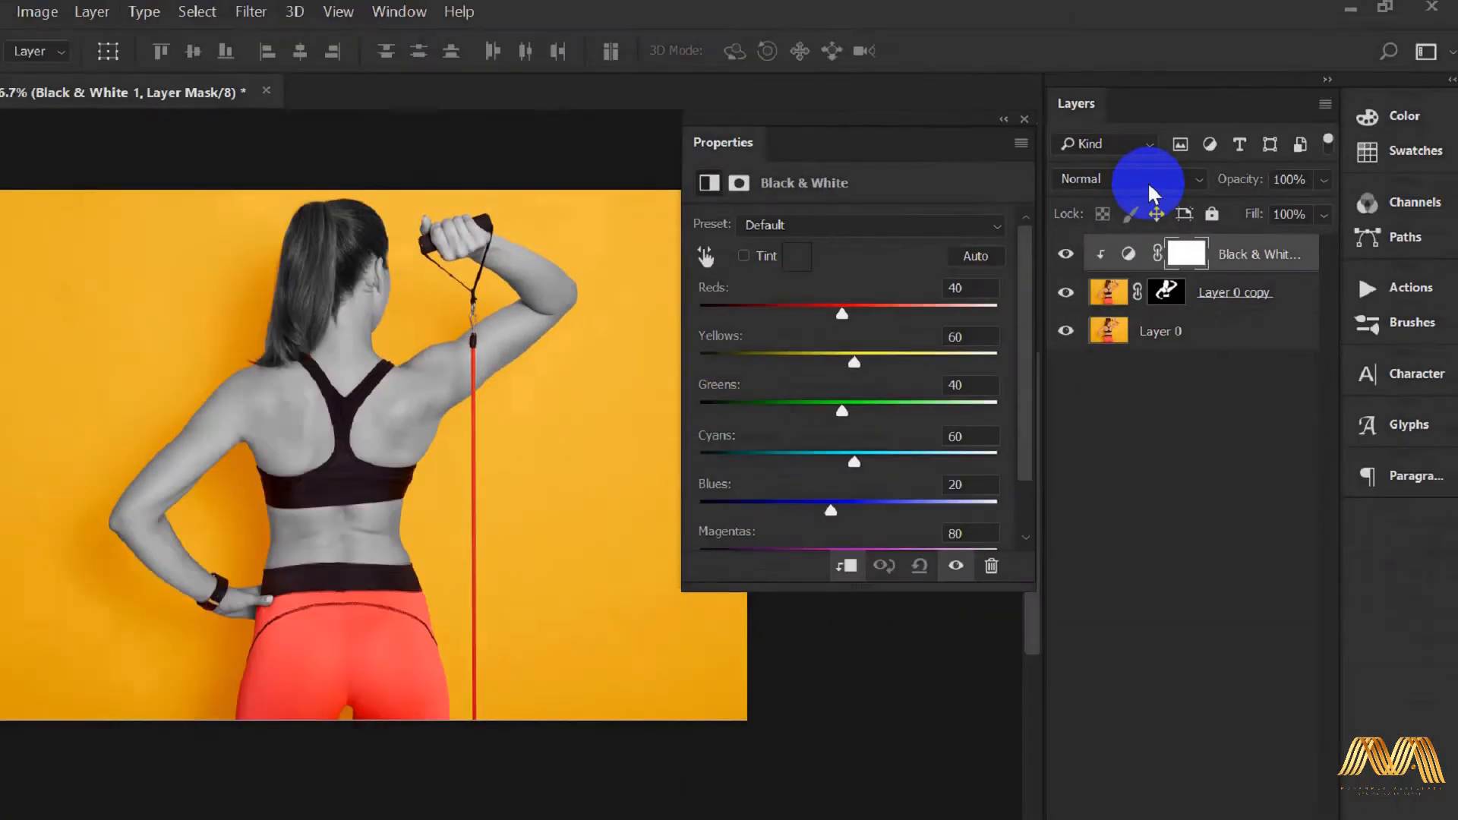
Step: Set the Black & White layer's blend mode to Multiply, with Yellows at -54 and Reds at 52
{"action": "left_click", "coordinate": [1149, 182]}
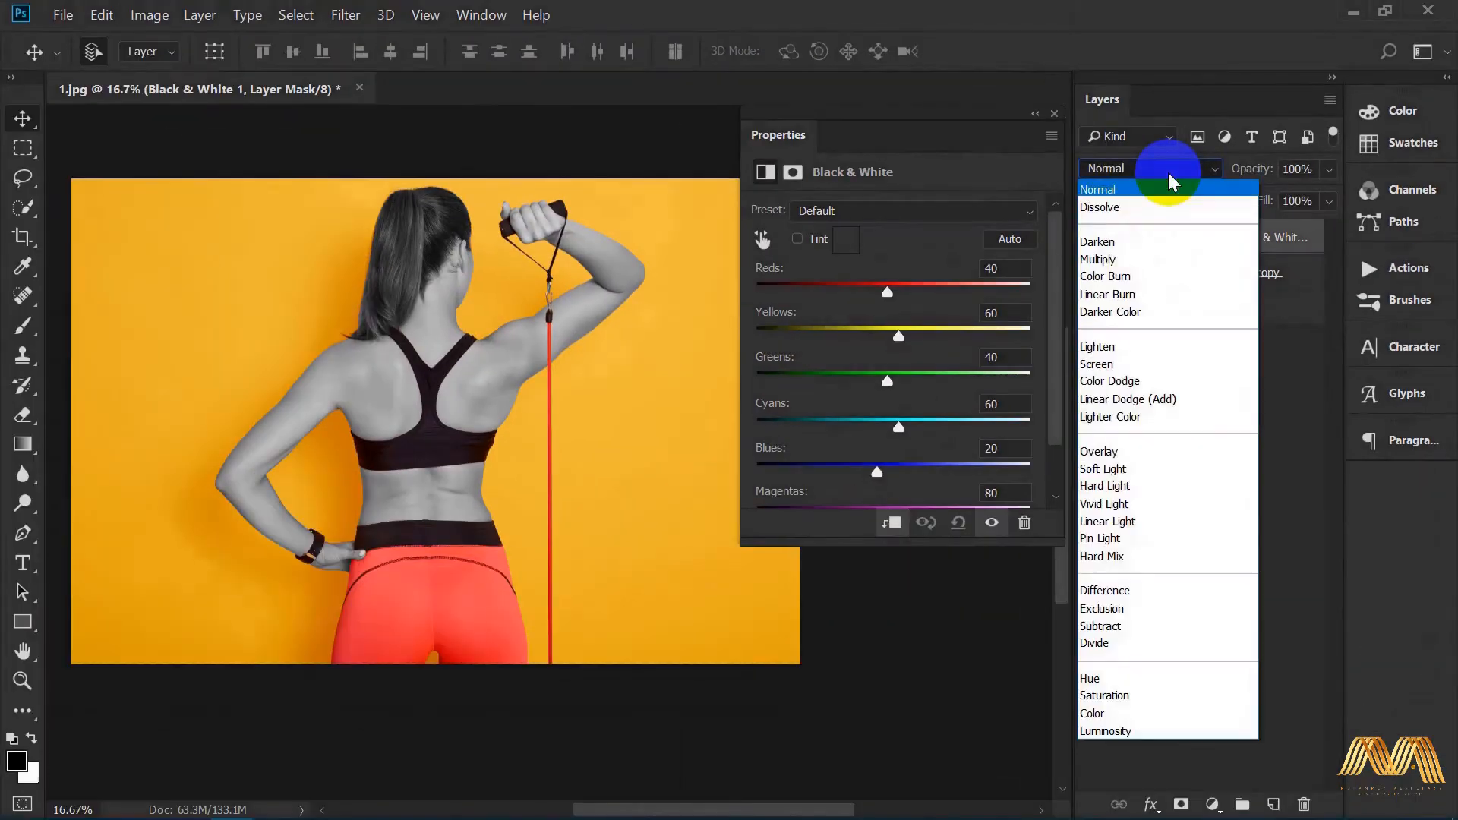
{"action": "left_click", "coordinate": [1161, 259]}
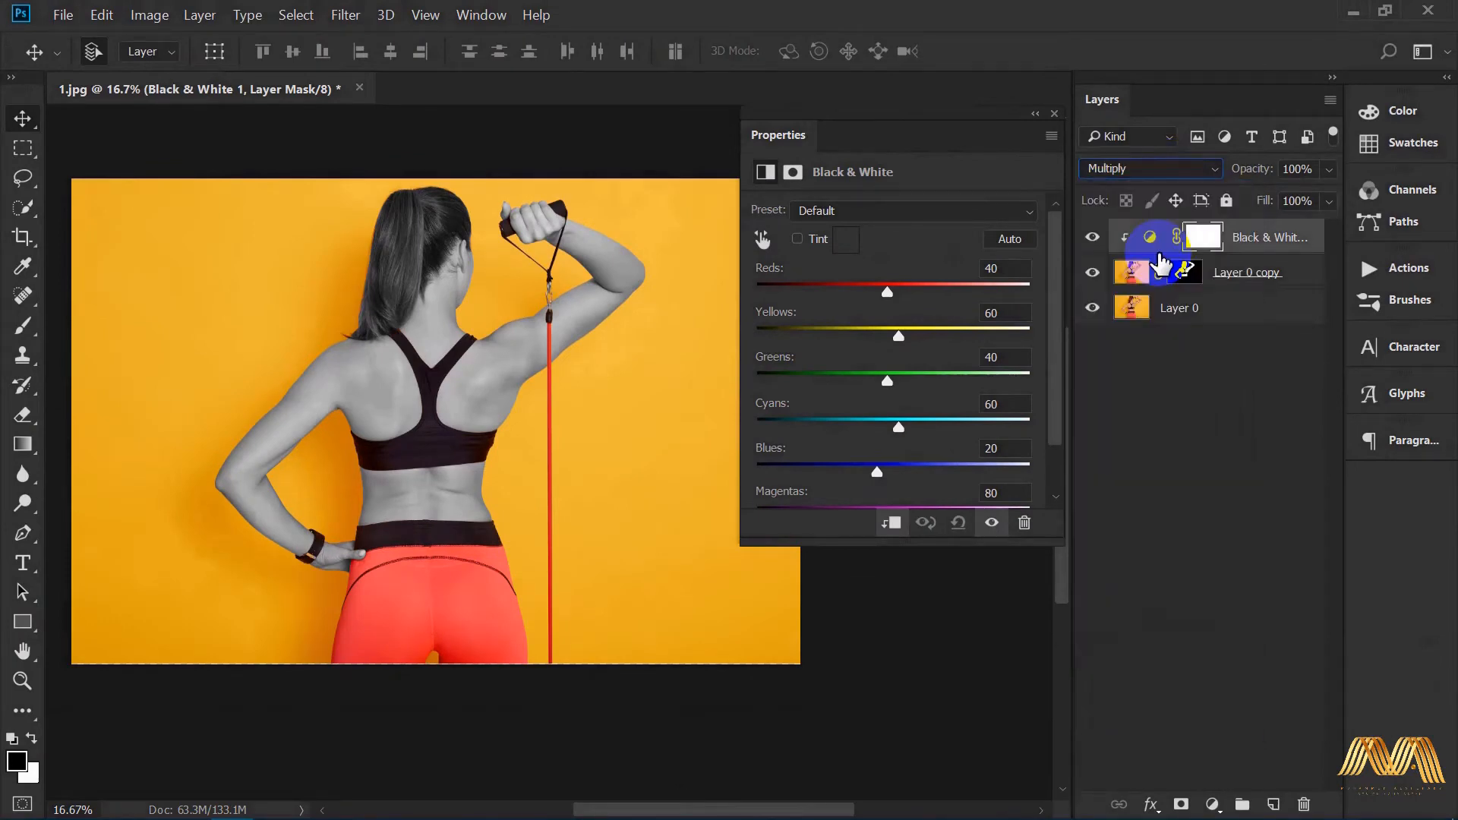
{"action": "left_click", "coordinate": [894, 336]}
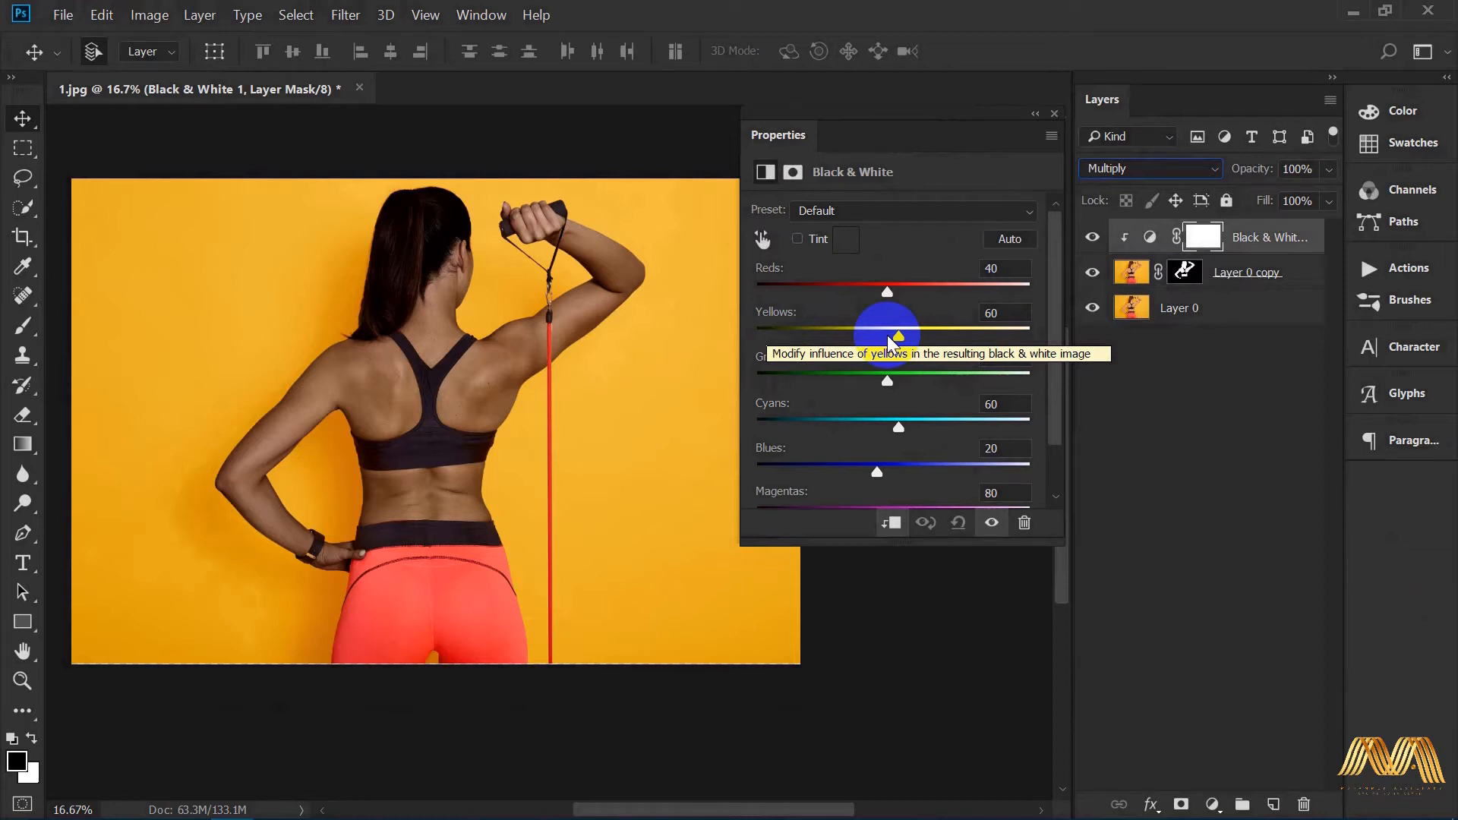
{"action": "left_click", "coordinate": [888, 295]}
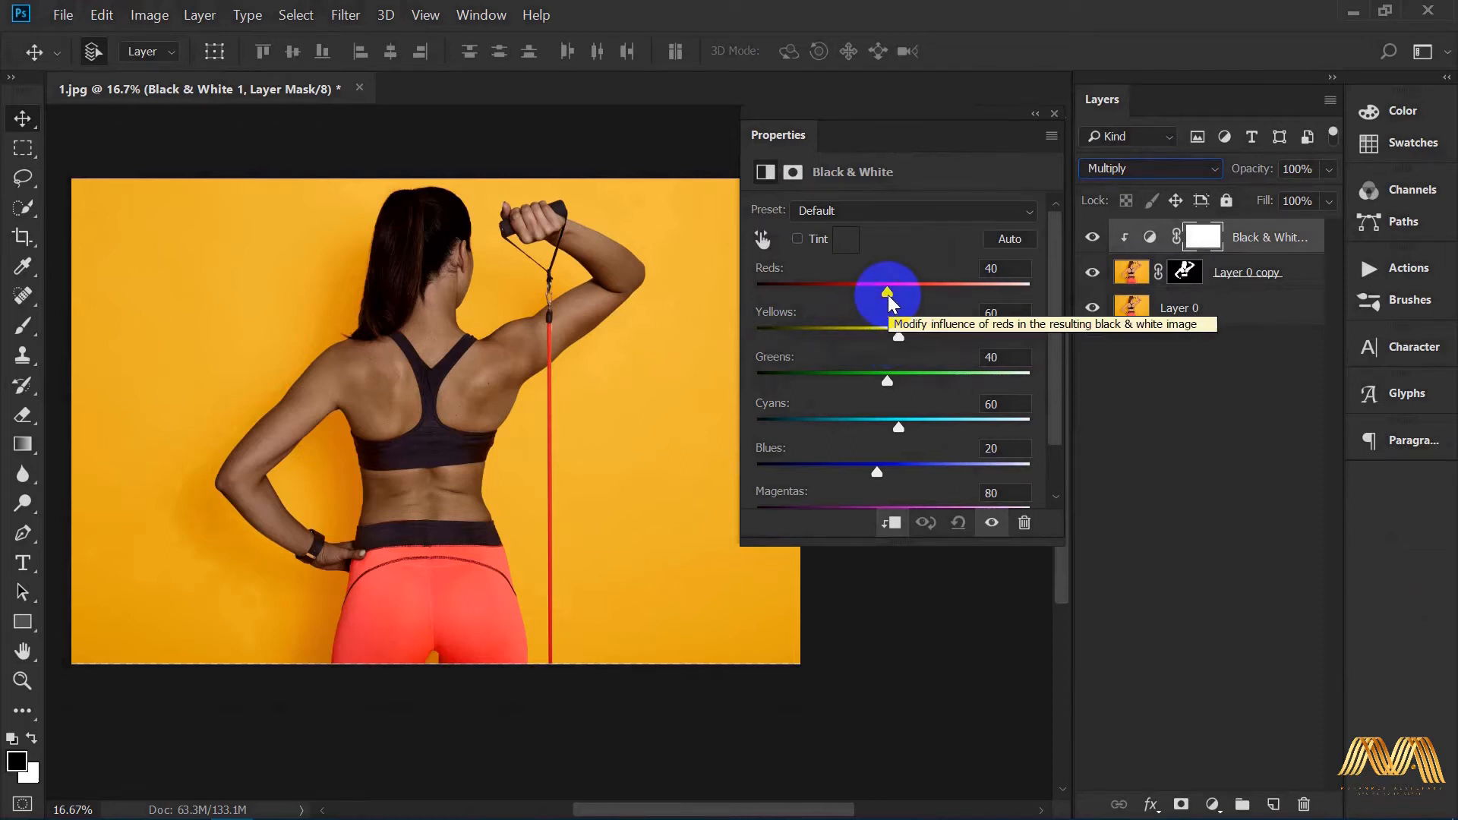
{"action": "left_click", "coordinate": [897, 339]}
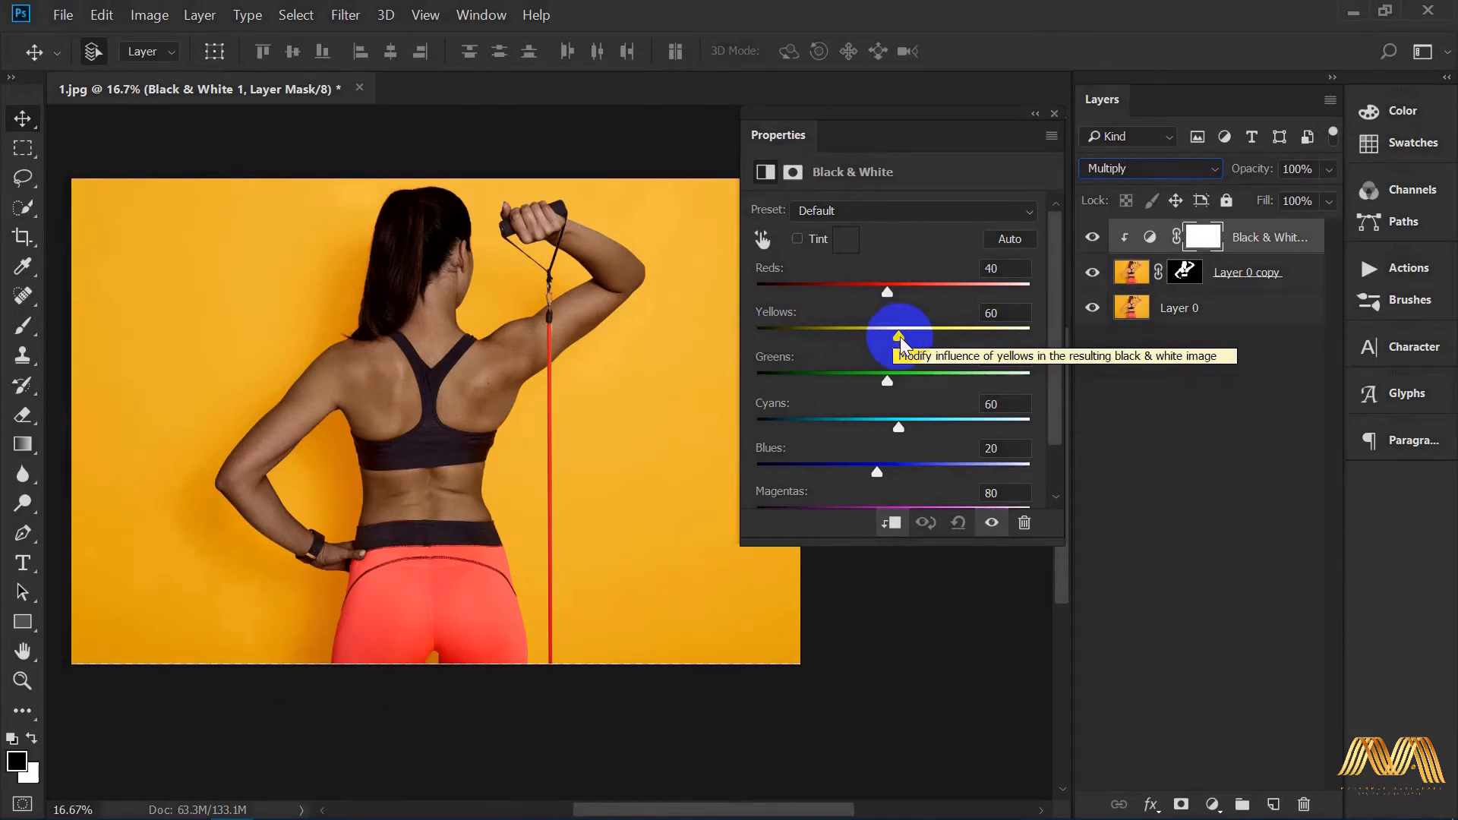
{"action": "left_click_drag", "start_coordinate": [900, 339], "coordinate": [836, 339]}
{"action": "left_click_drag", "start_coordinate": [886, 289], "coordinate": [896, 286]}
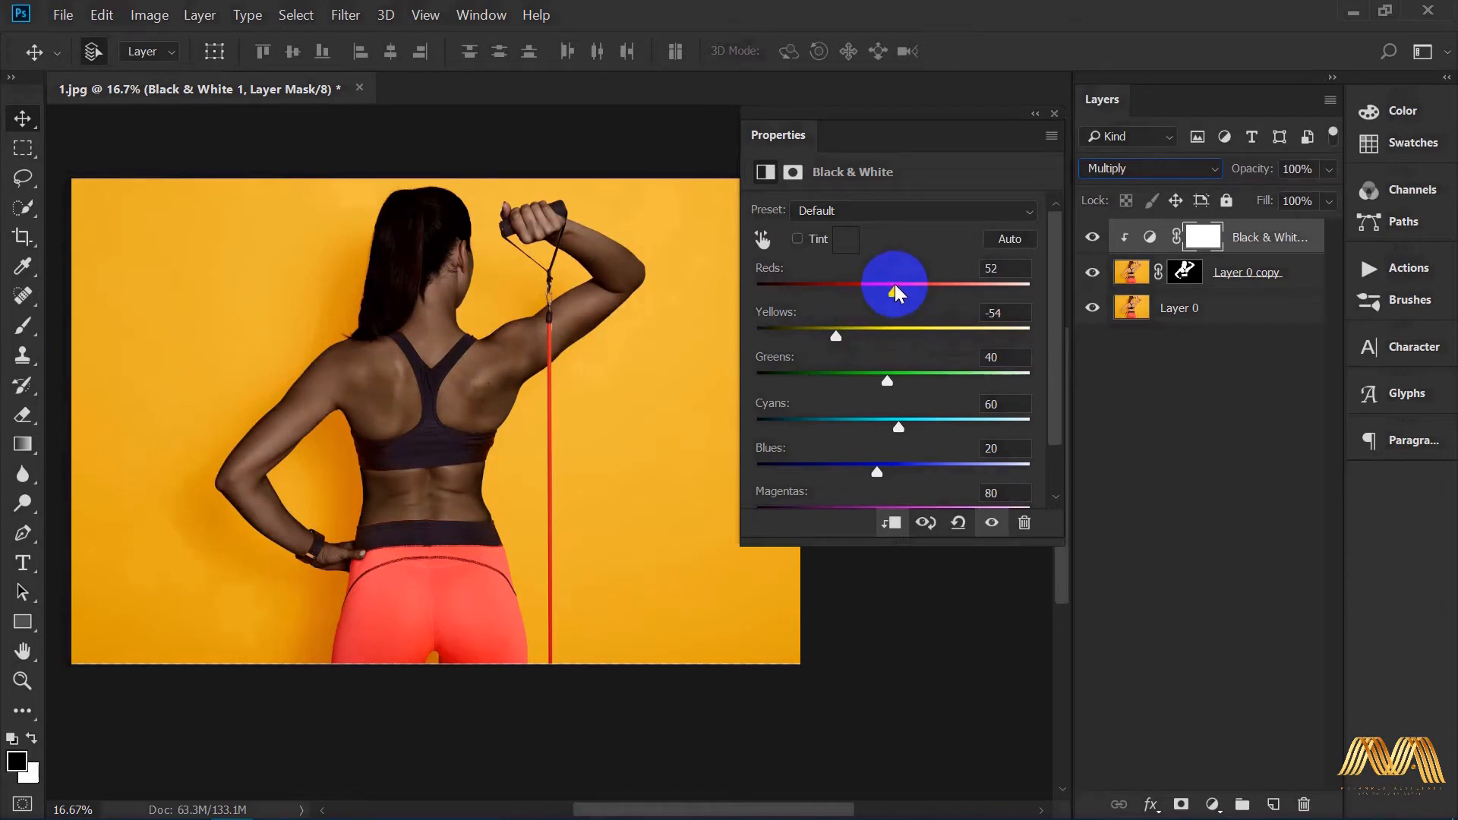
Step: Examine the darkened skin tone and texture on the back up close, and the overall figure
{"action": "left_click", "coordinate": [419, 437], "text": "ctrl"}
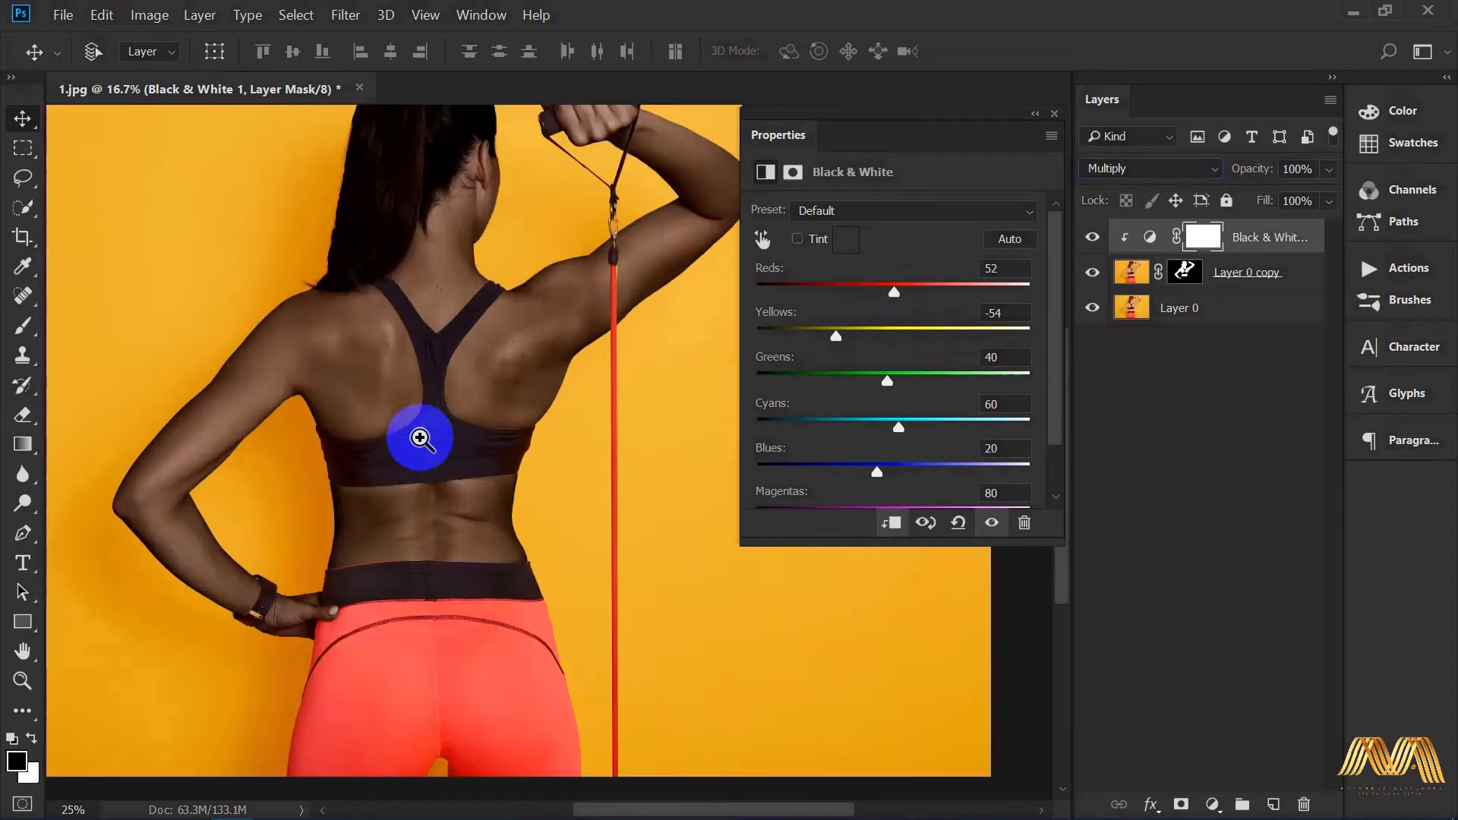
{"action": "left_click", "coordinate": [422, 435], "text": "ctrl"}
{"action": "left_click", "coordinate": [464, 406], "text": "ctrl"}
{"action": "left_click", "coordinate": [509, 373], "text": "ctrl"}
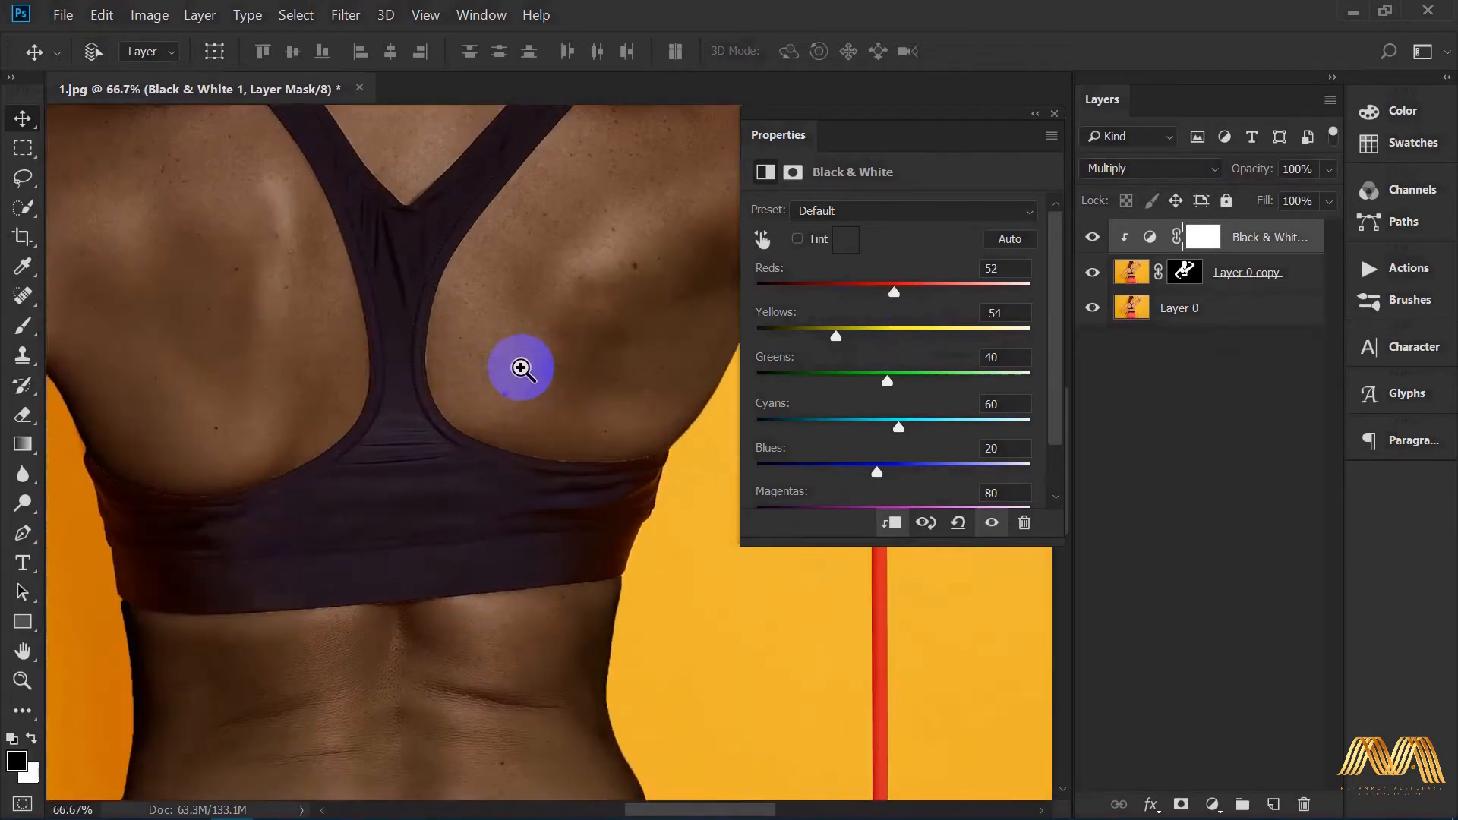
{"action": "left_click", "coordinate": [608, 365], "text": "alt"}
{"action": "left_click", "coordinate": [608, 365], "text": "alt"}
{"action": "left_click", "coordinate": [614, 363], "text": "alt"}
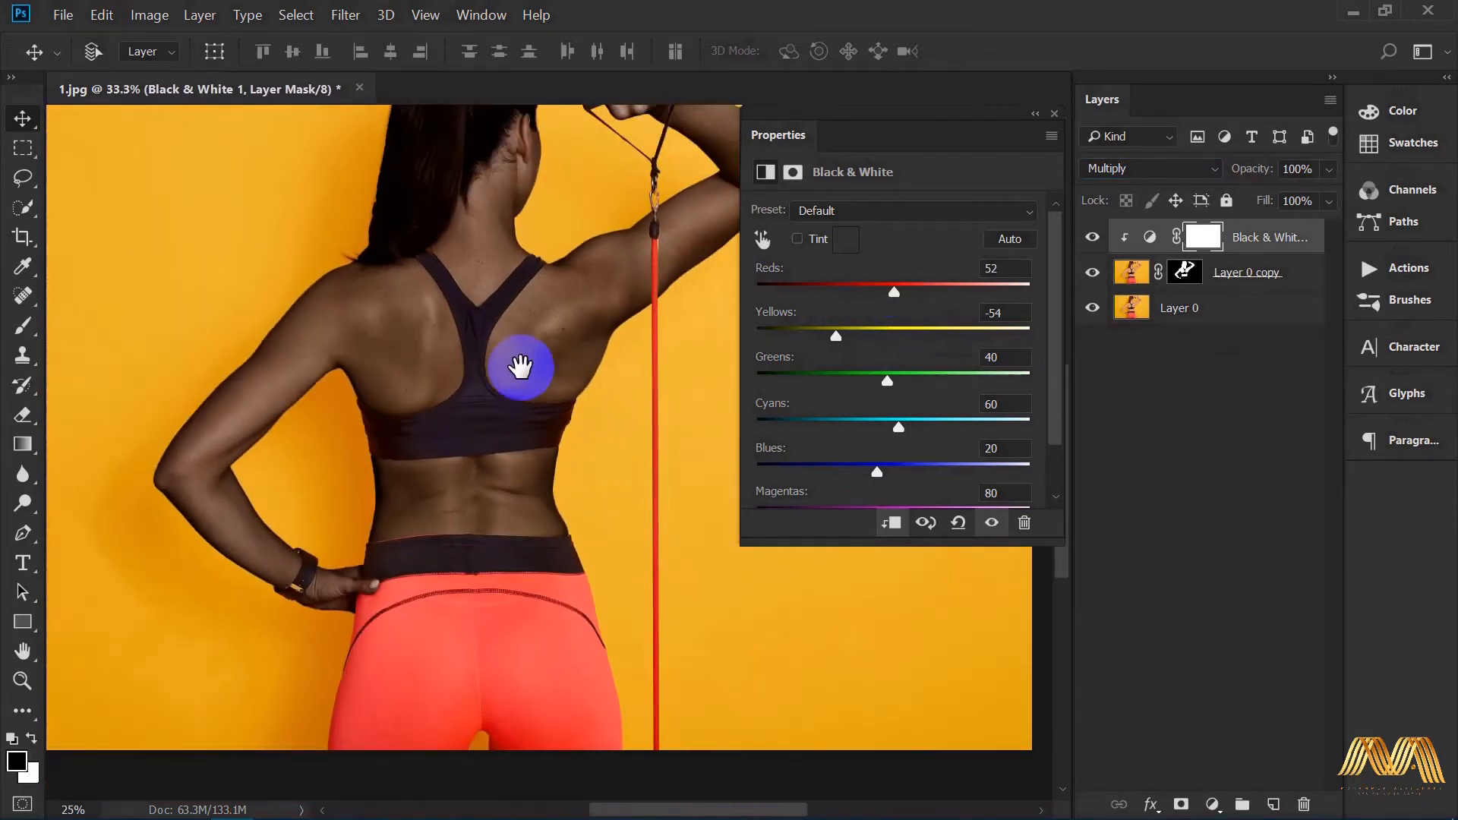
{"action": "left_click_drag", "start_coordinate": [498, 394], "coordinate": [430, 438]}
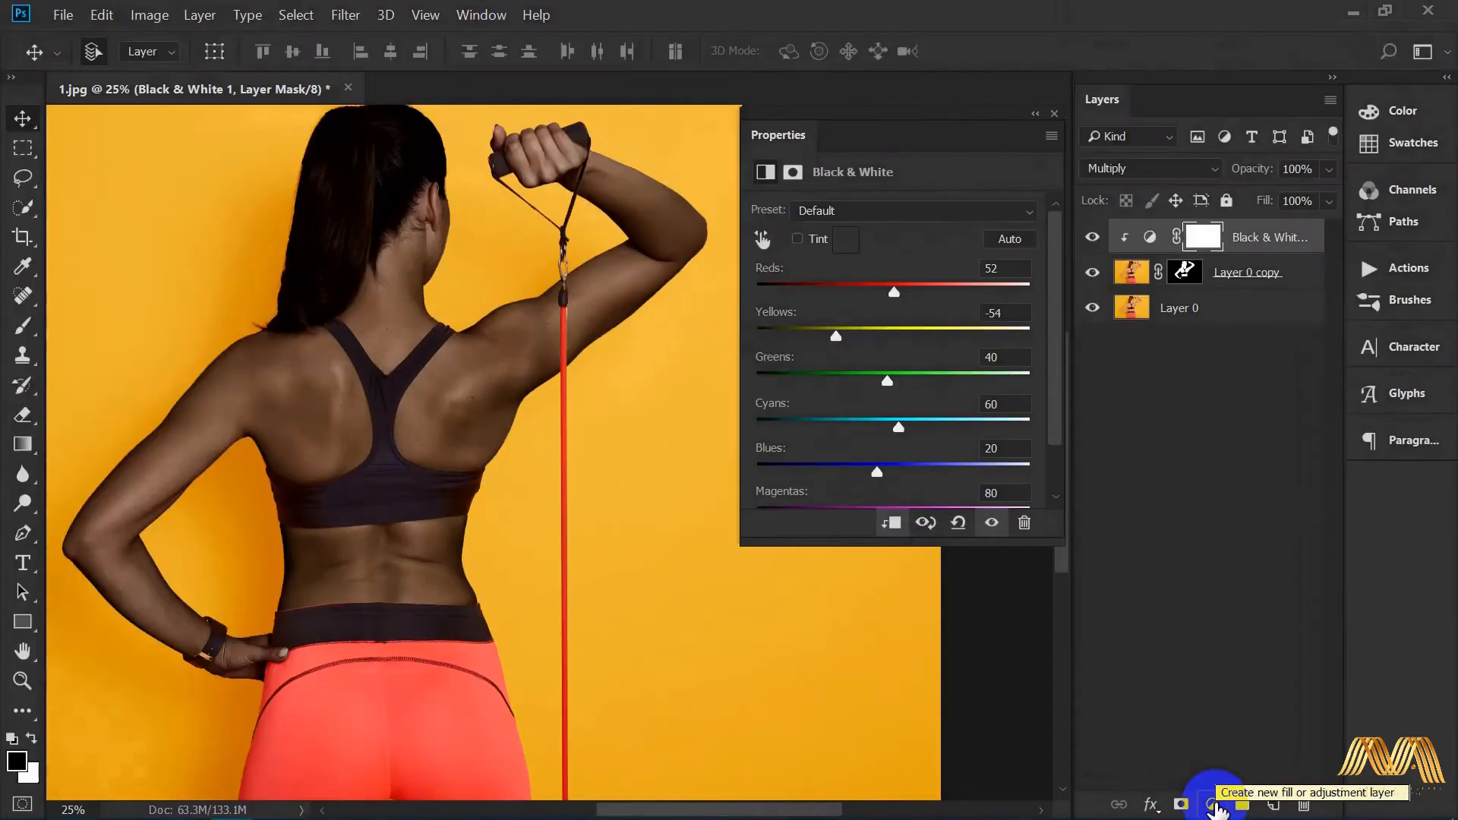
Step: Add a Hue/Saturation adjustment clipped to the masked layer copy, with Hue at +4 and Saturation at +42
{"action": "left_click", "coordinate": [720, 773]}
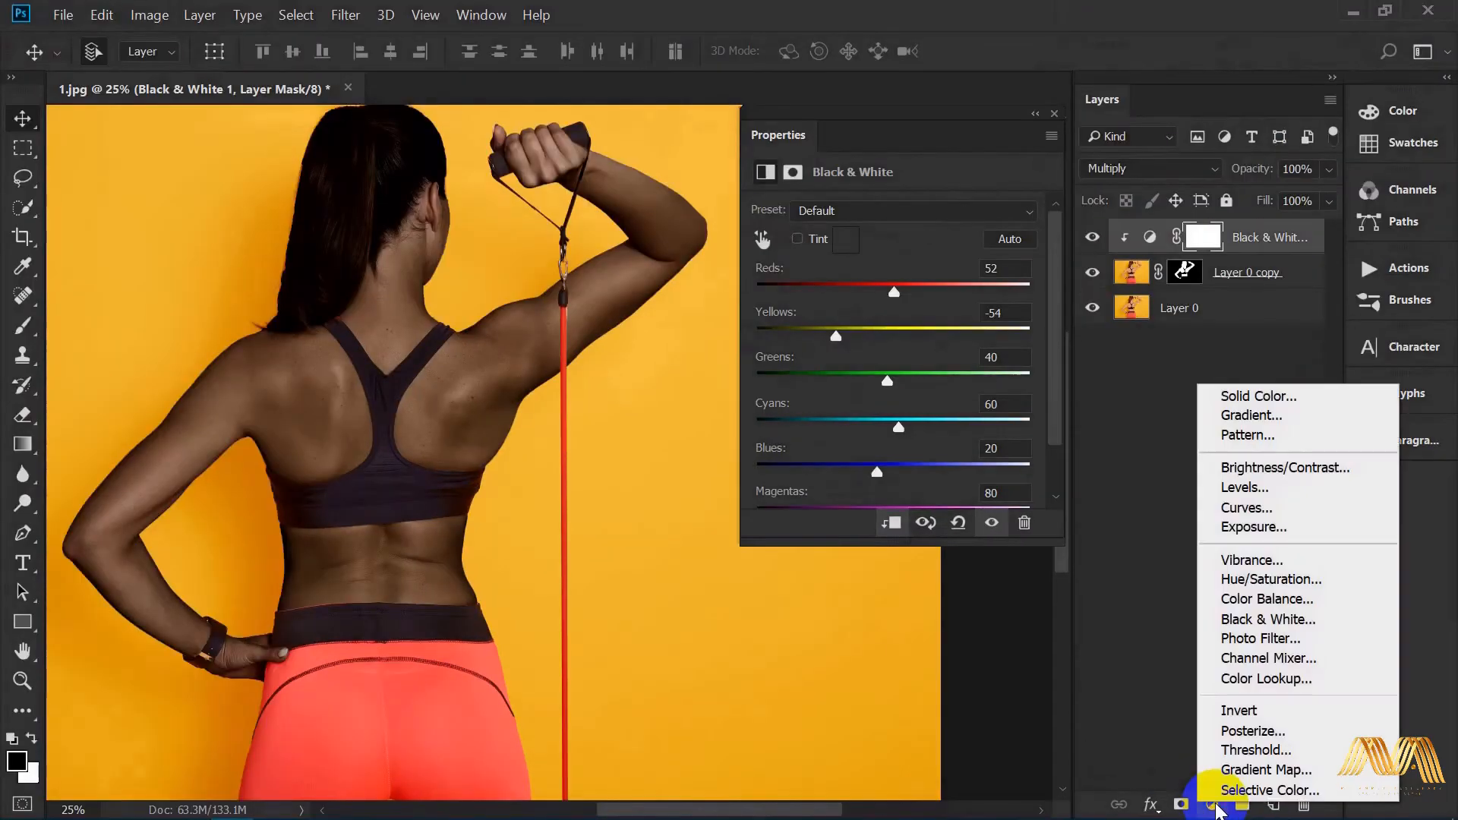
{"action": "left_click", "coordinate": [1265, 581]}
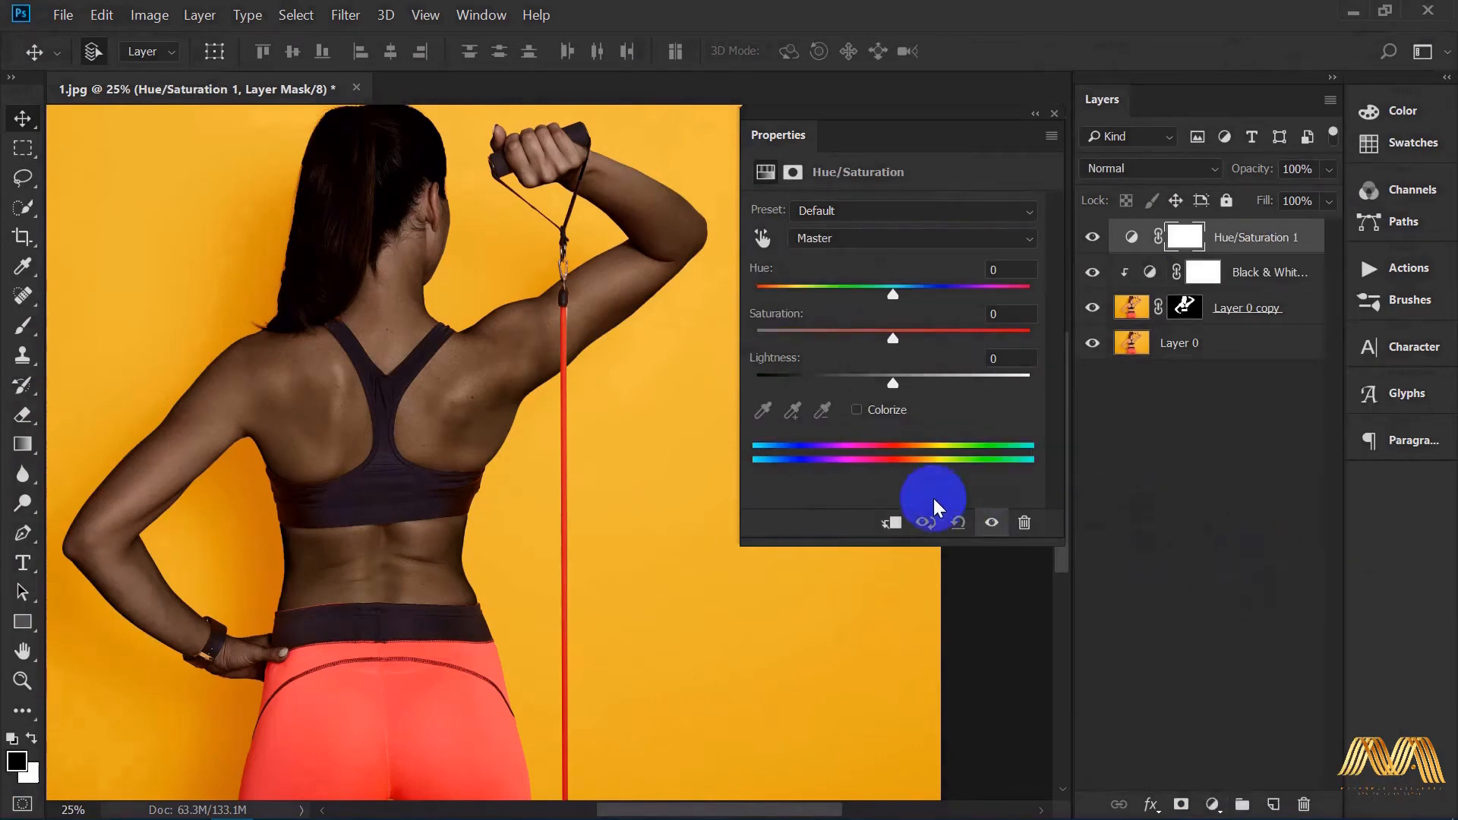
{"action": "left_click", "coordinate": [889, 528]}
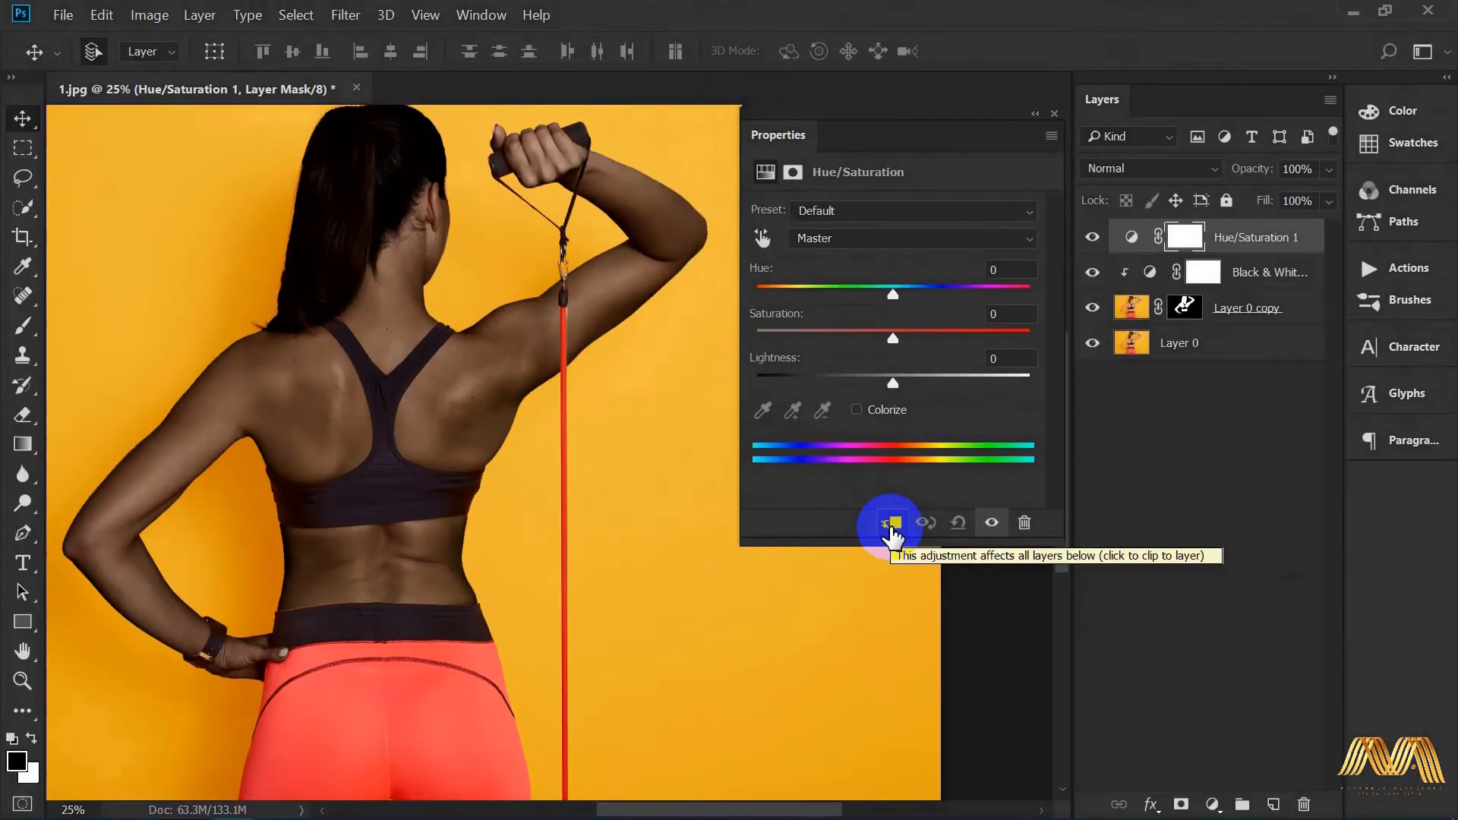
{"action": "left_click", "coordinate": [730, 406]}
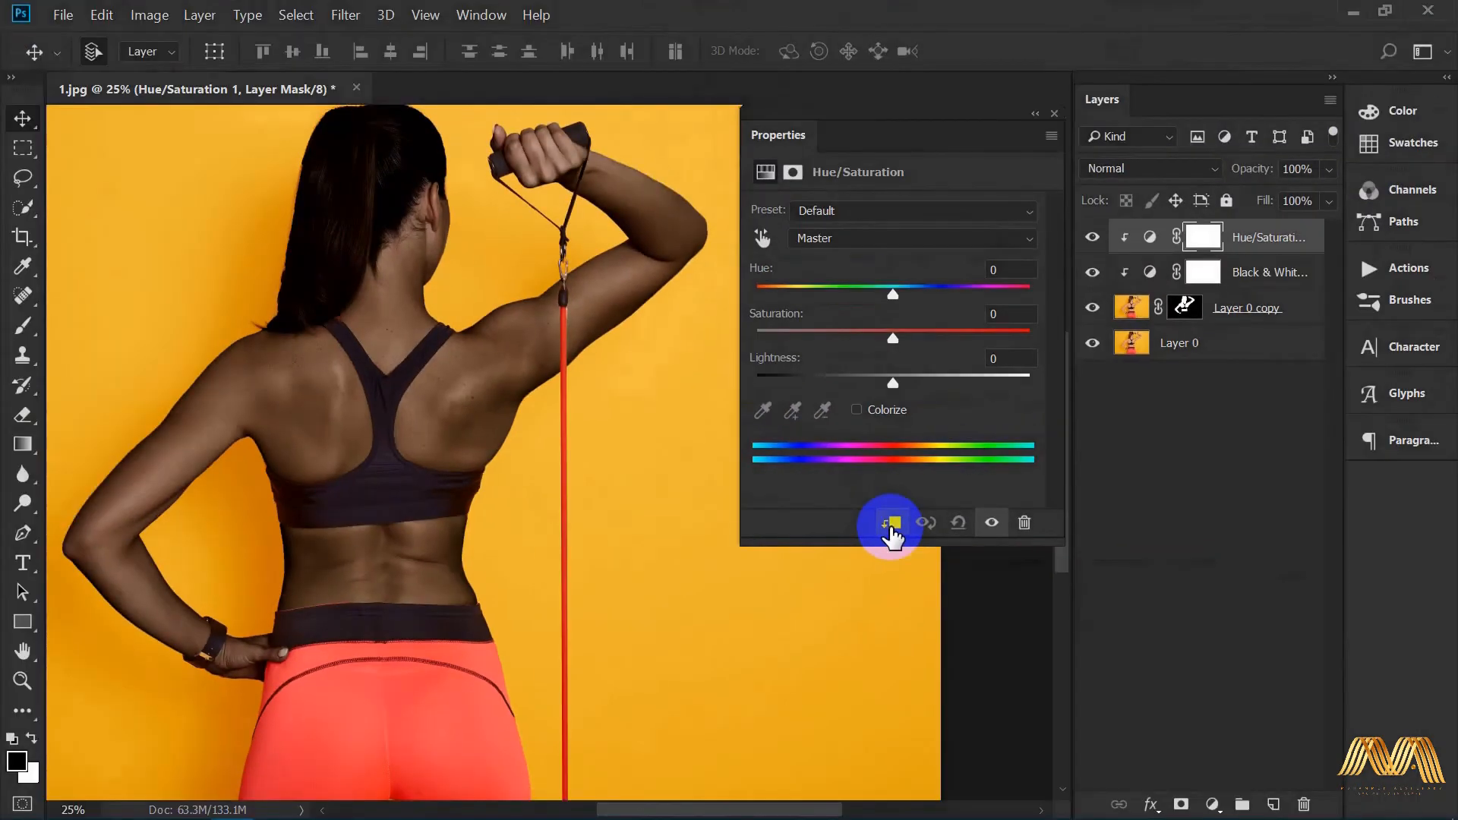
{"action": "left_click_drag", "start_coordinate": [892, 339], "coordinate": [906, 292]}
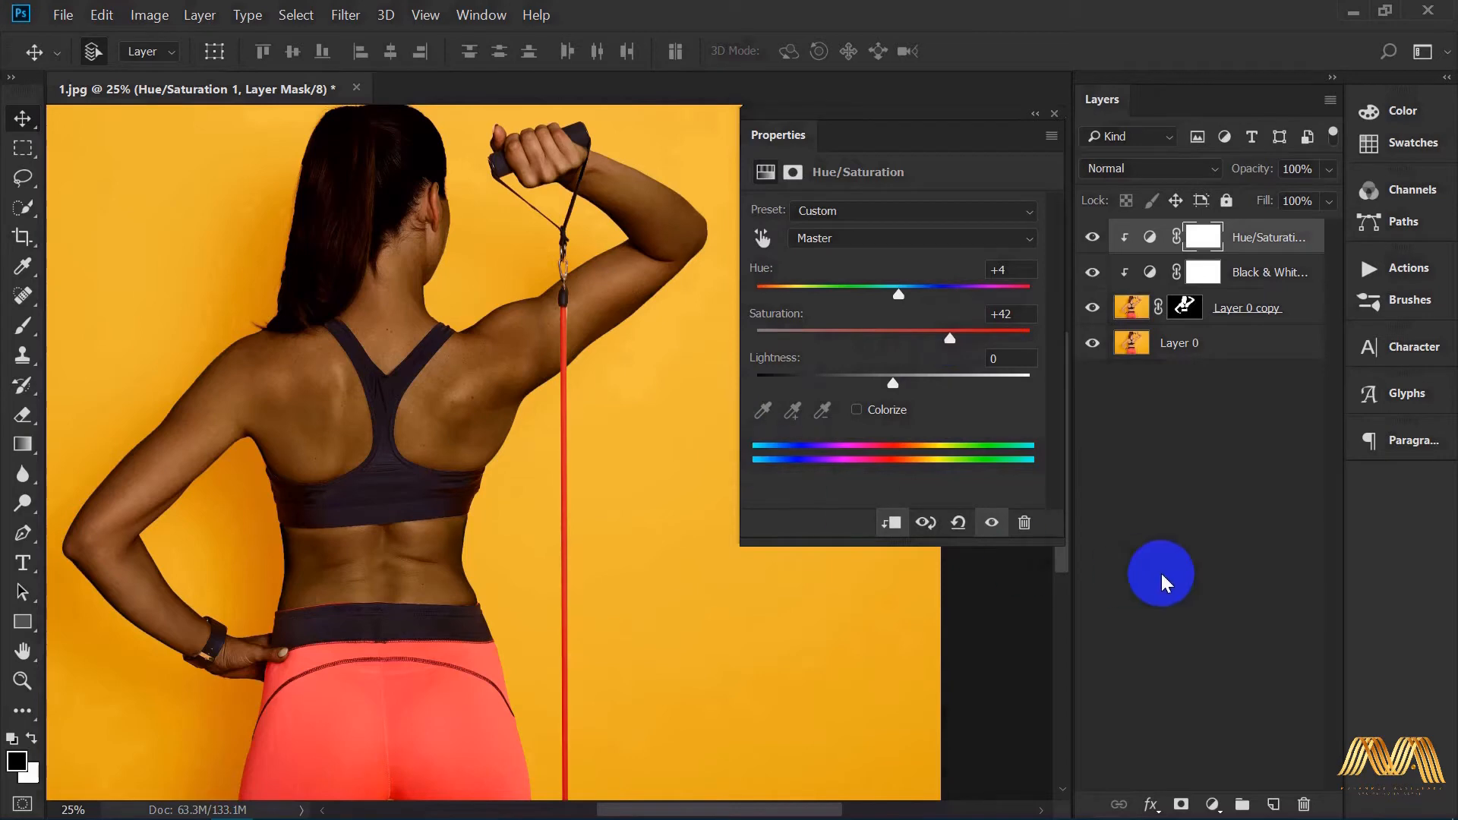
Step: Add a clipped Levels adjustment above the Hue/Saturation layer, with input black at 15 and input white at 213
{"action": "left_click", "coordinate": [1212, 804]}
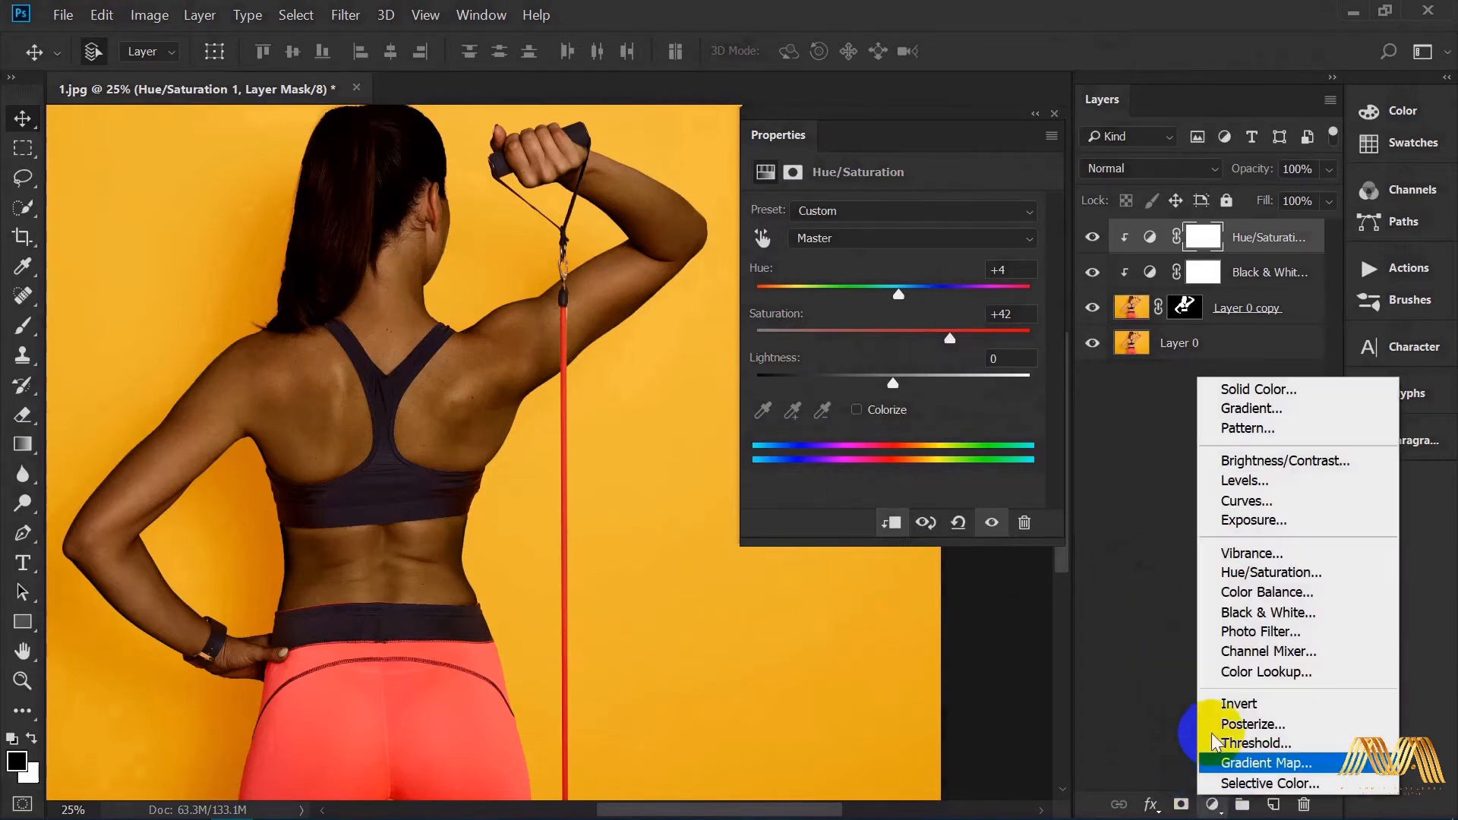
{"action": "left_click", "coordinate": [1291, 481]}
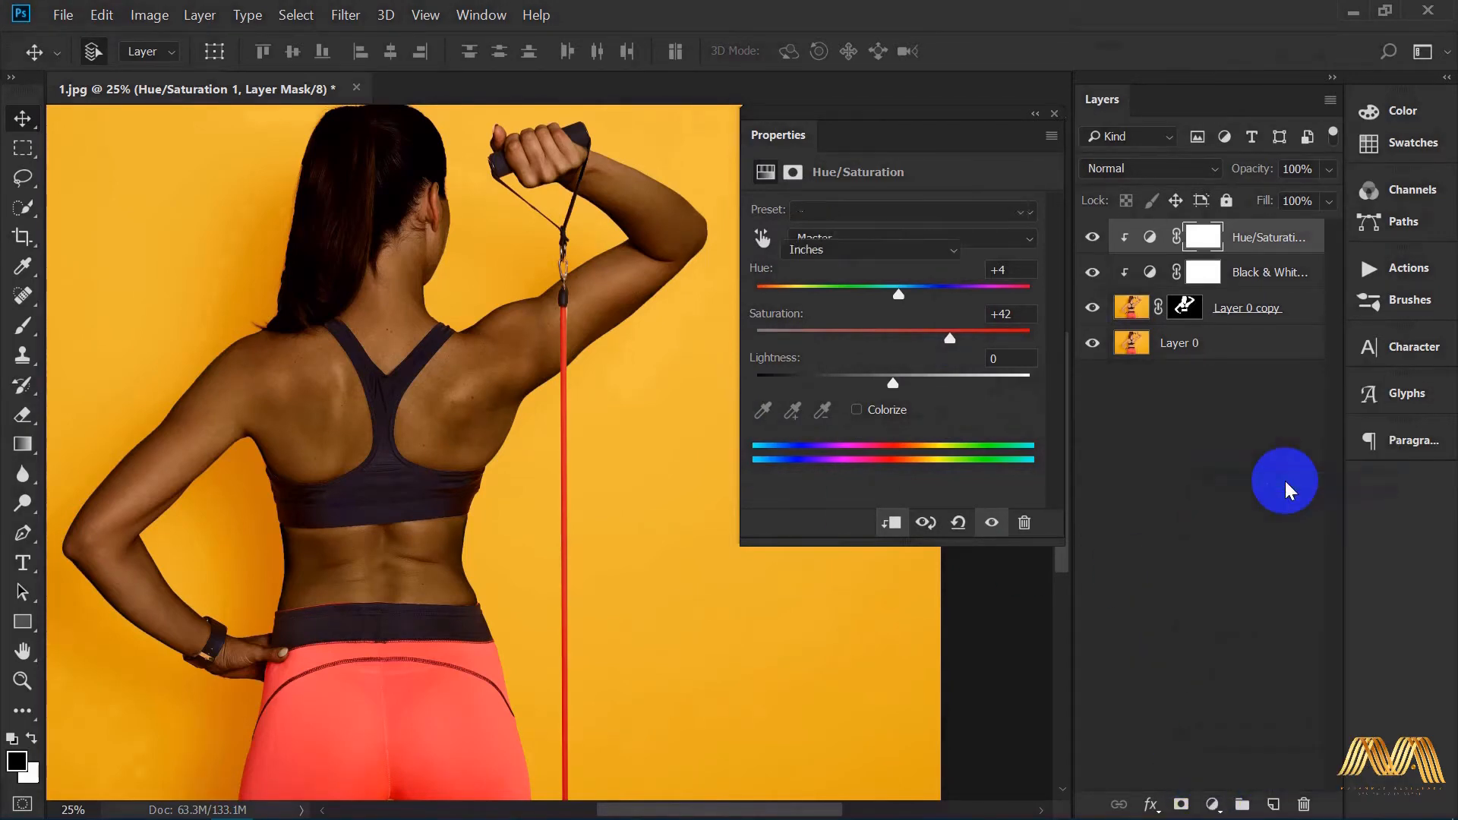
{"action": "left_click", "coordinate": [892, 526]}
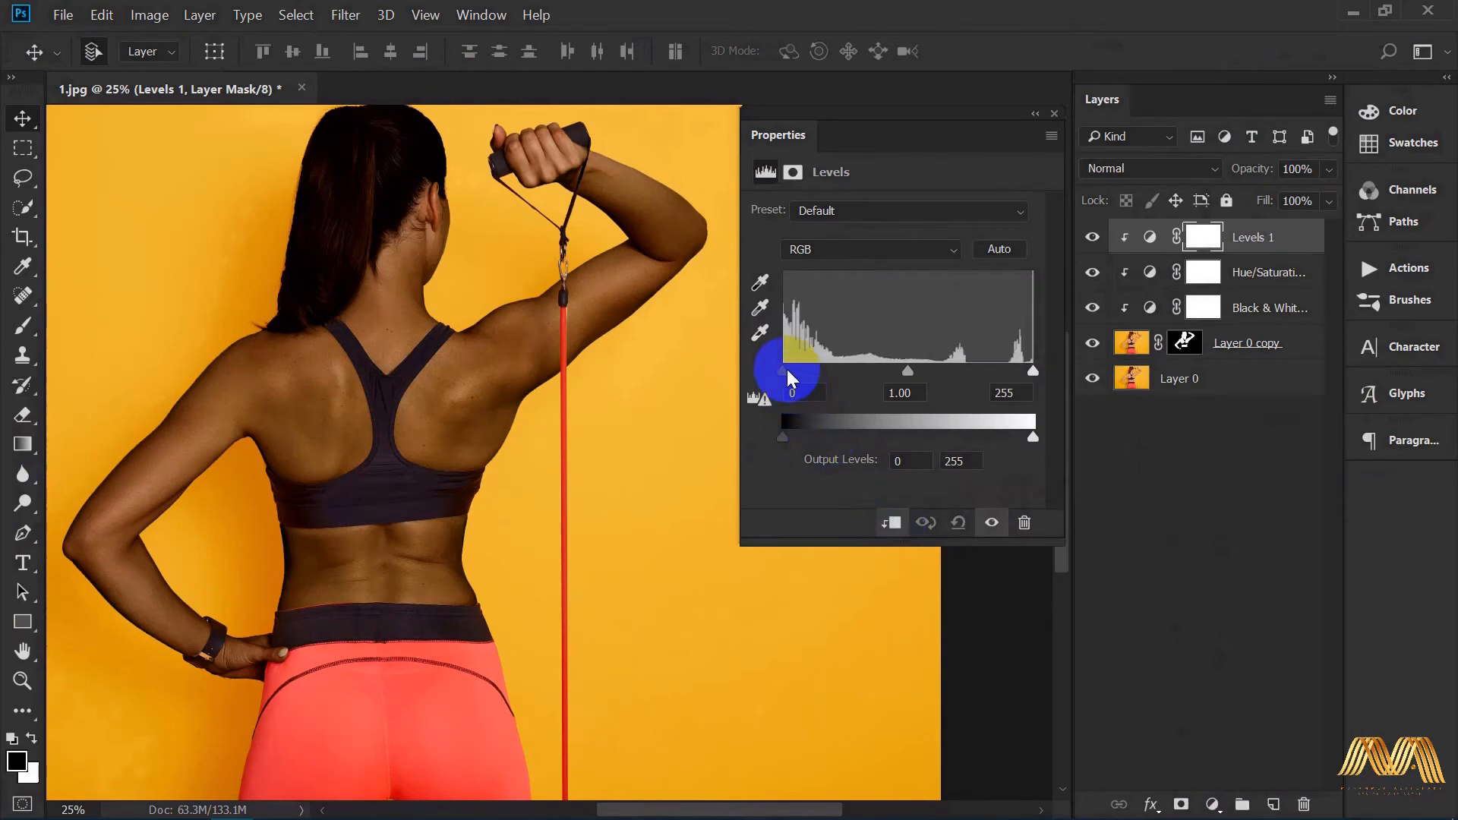
{"action": "left_click_drag", "start_coordinate": [783, 370], "coordinate": [798, 369]}
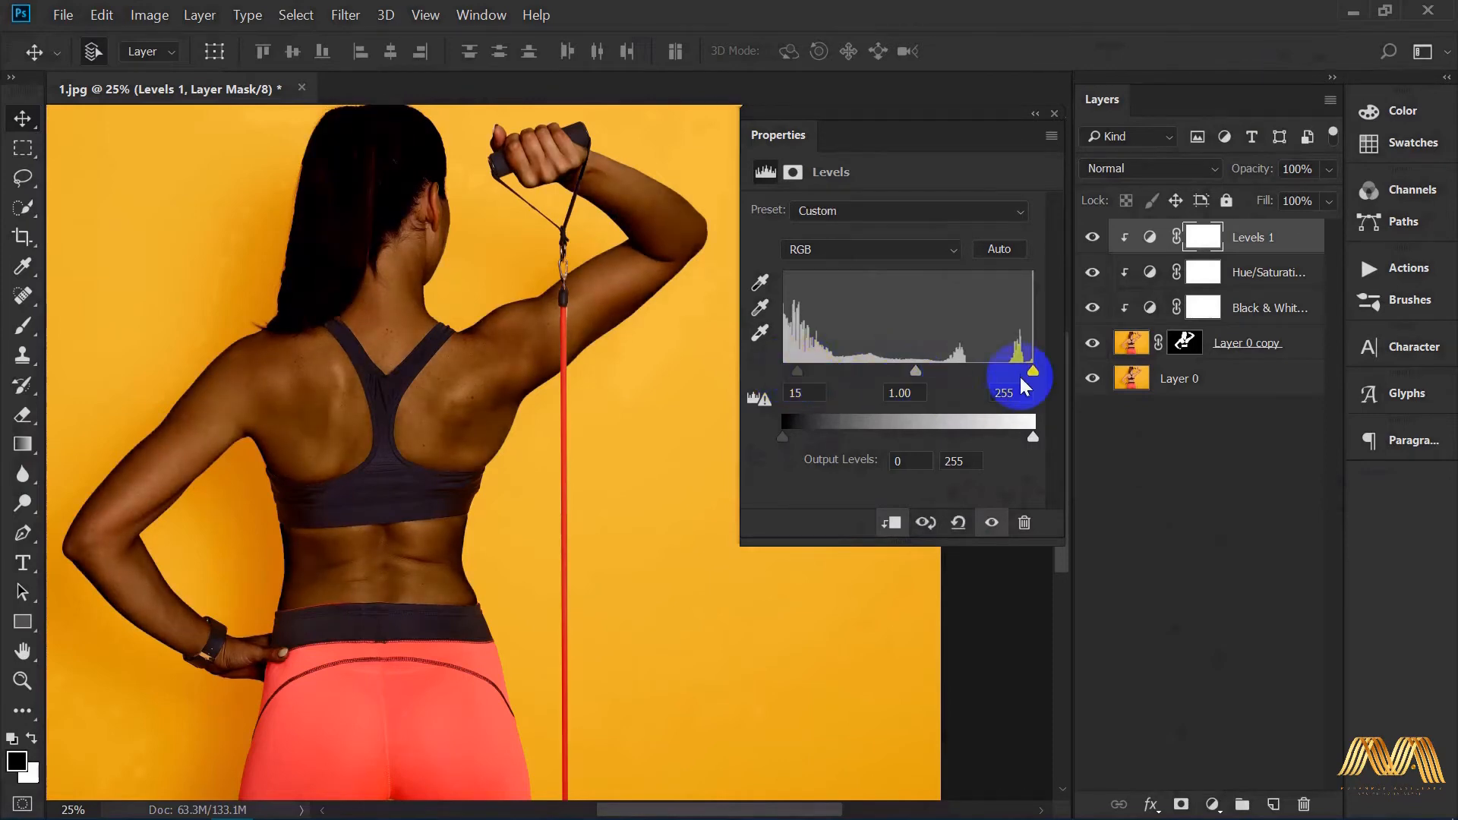
{"action": "left_click_drag", "start_coordinate": [1031, 370], "coordinate": [992, 369]}
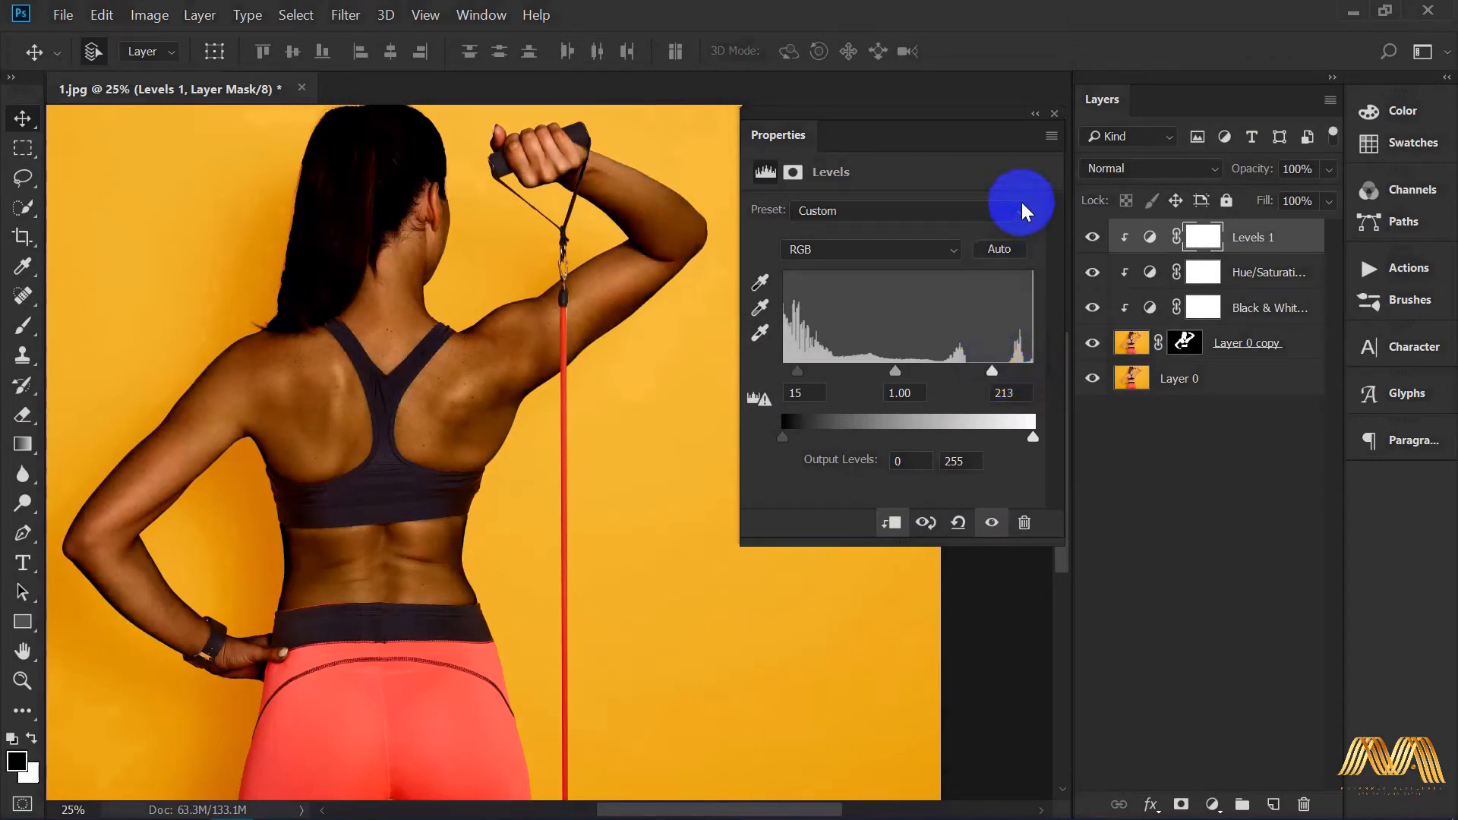
{"action": "left_click", "coordinate": [1054, 114]}
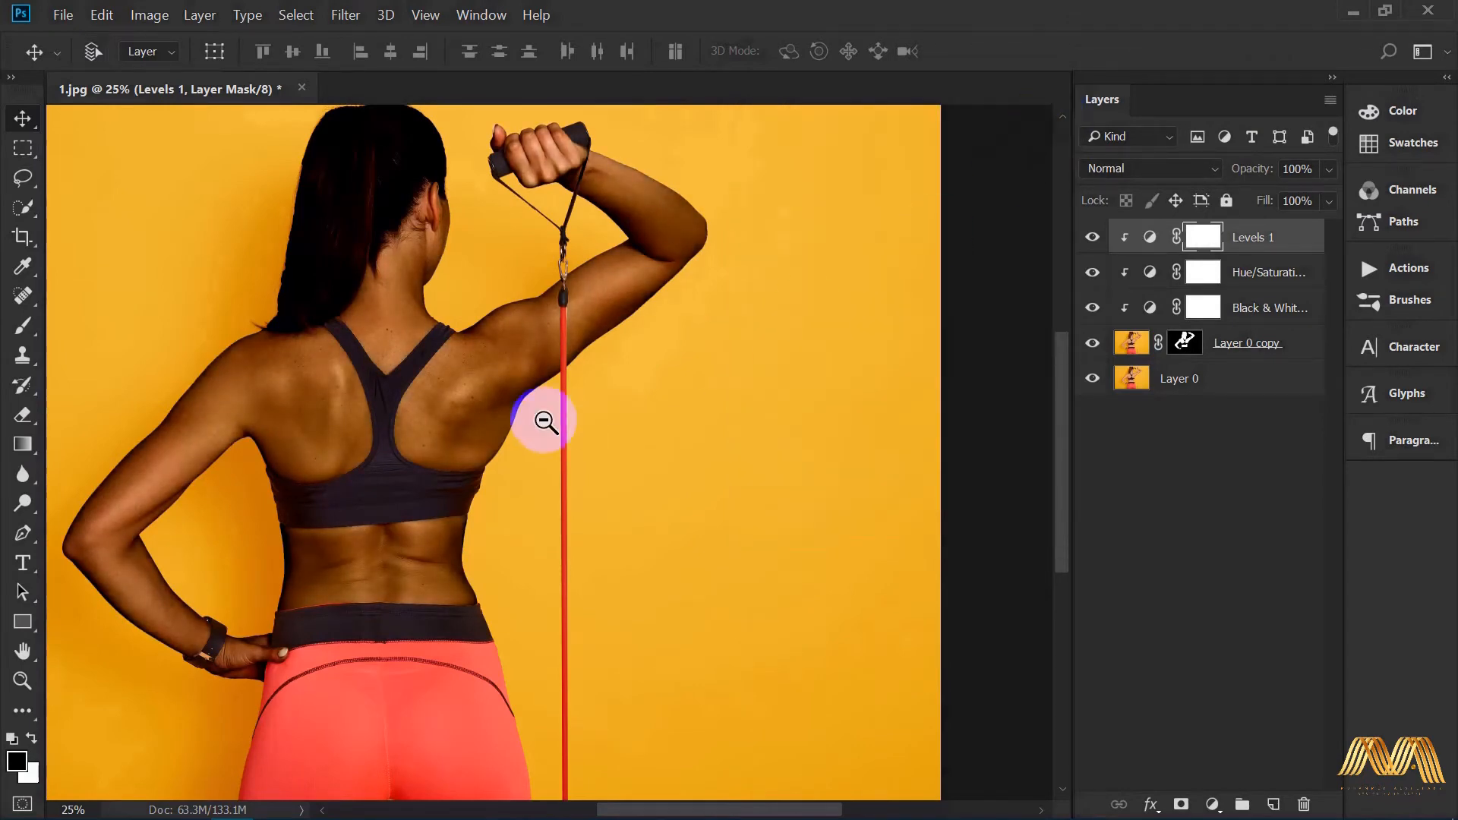
Step: Group the masked Layer 0 copy together with its Levels, Hue/Saturation and Black & White adjustment layers
{"action": "left_click", "coordinate": [486, 416], "text": "alt"}
{"action": "left_click_drag", "start_coordinate": [486, 416], "coordinate": [560, 418]}
{"action": "left_click", "coordinate": [650, 406], "text": "ctrl"}
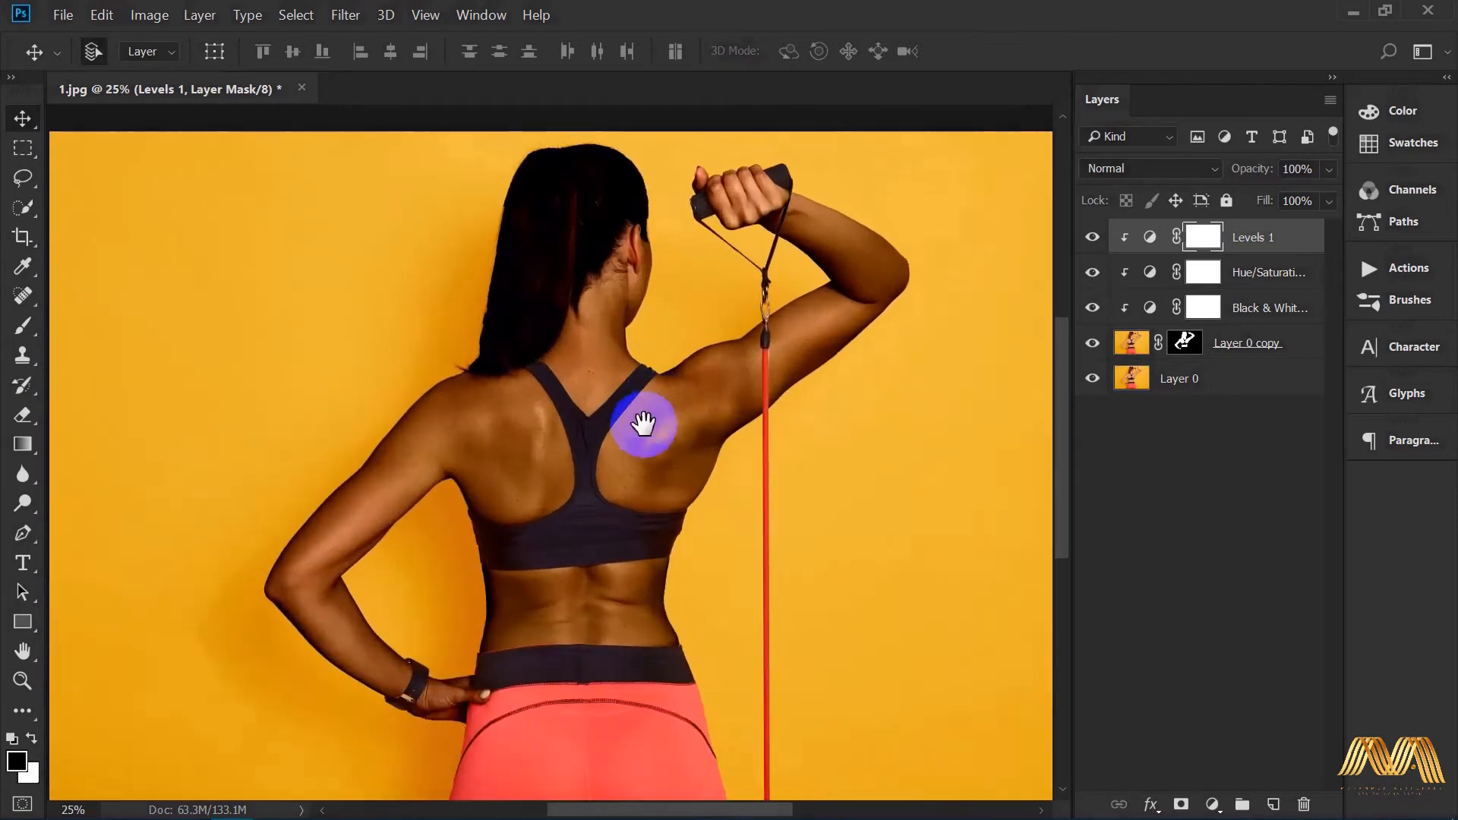
{"action": "left_click_drag", "start_coordinate": [648, 417], "coordinate": [681, 410]}
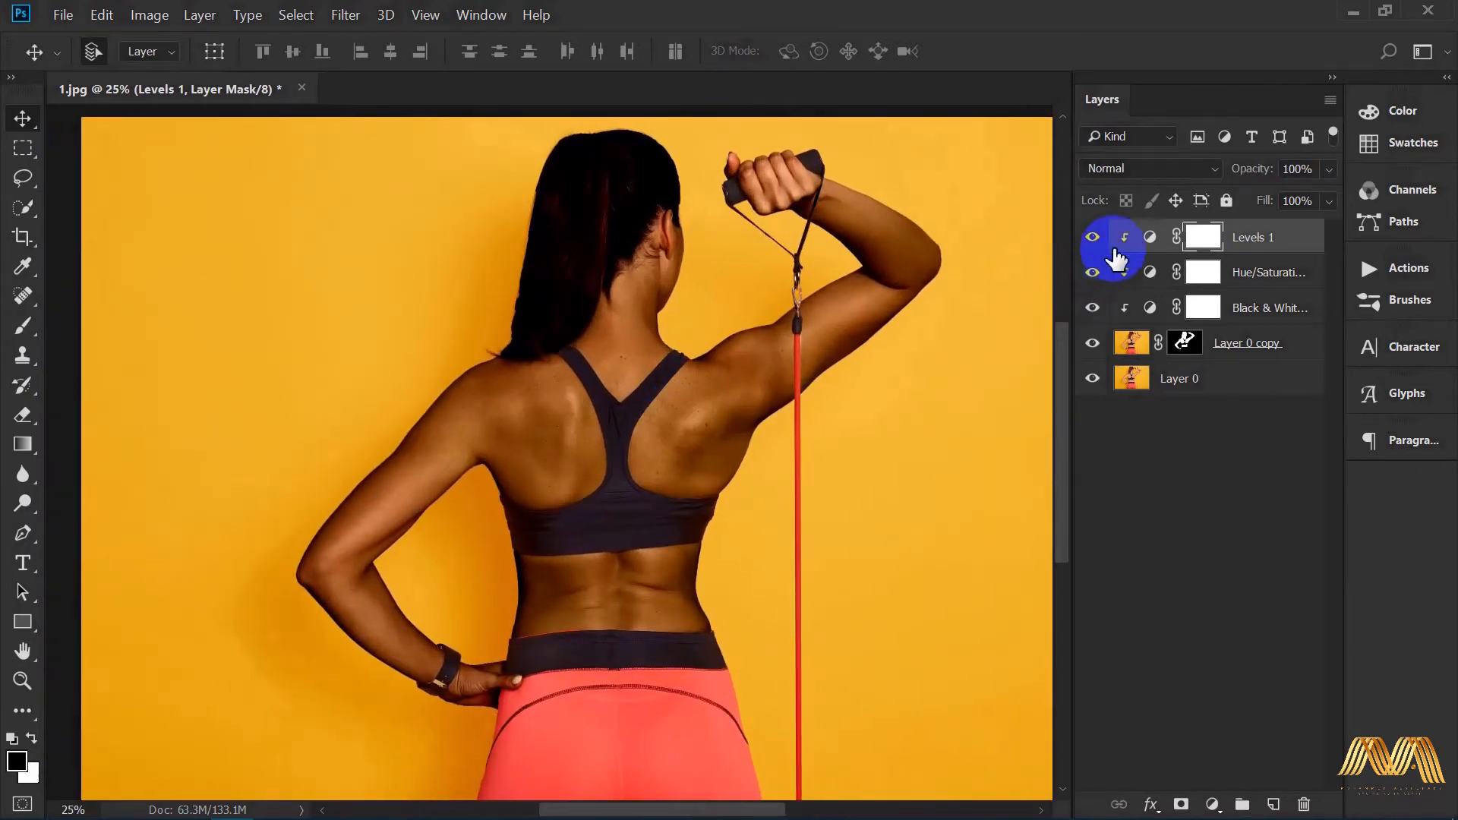
{"action": "left_click", "coordinate": [1249, 342], "text": "shift"}
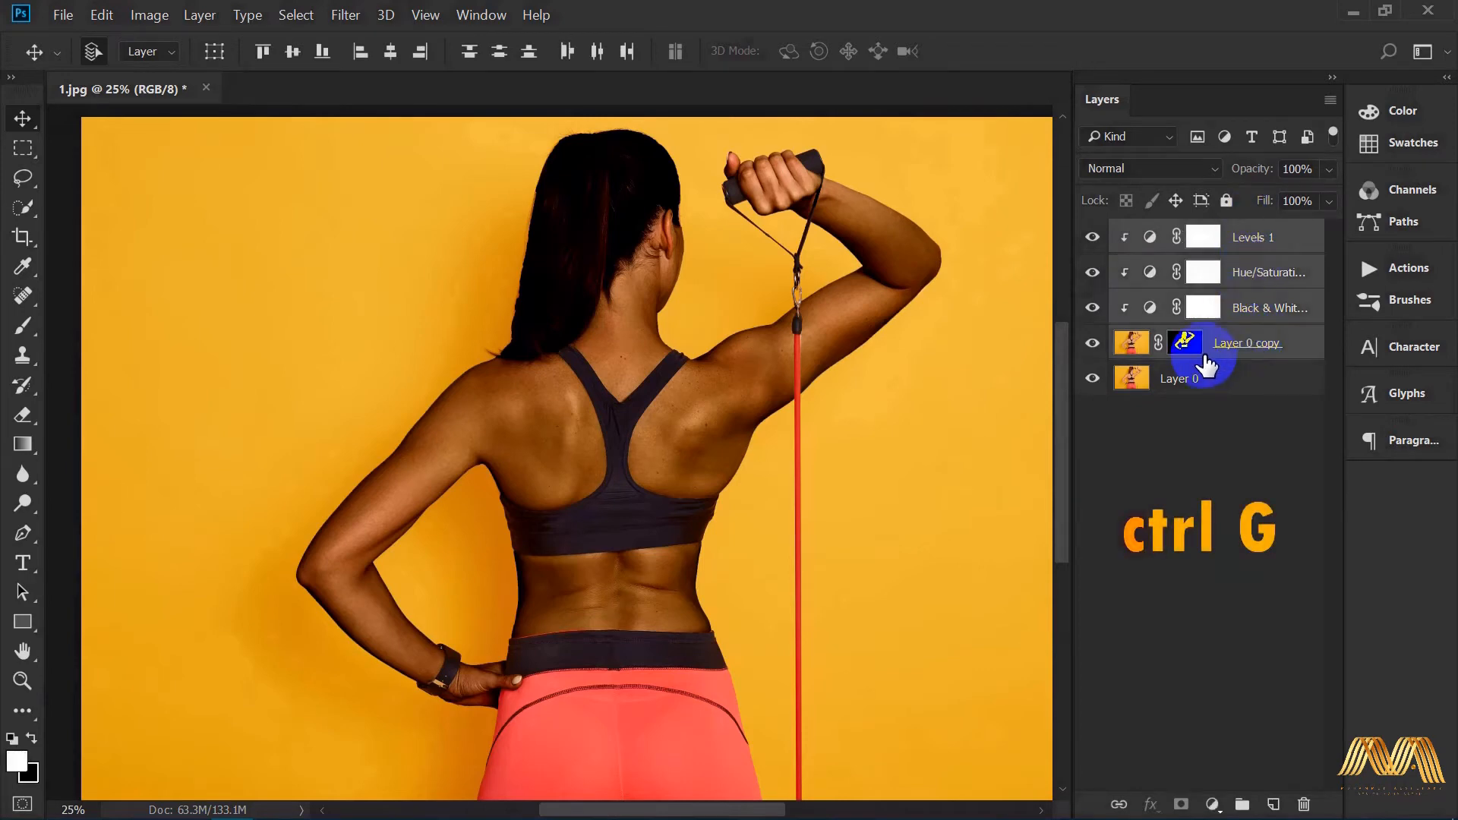
{"action": "key", "text": "ctrl+g"}
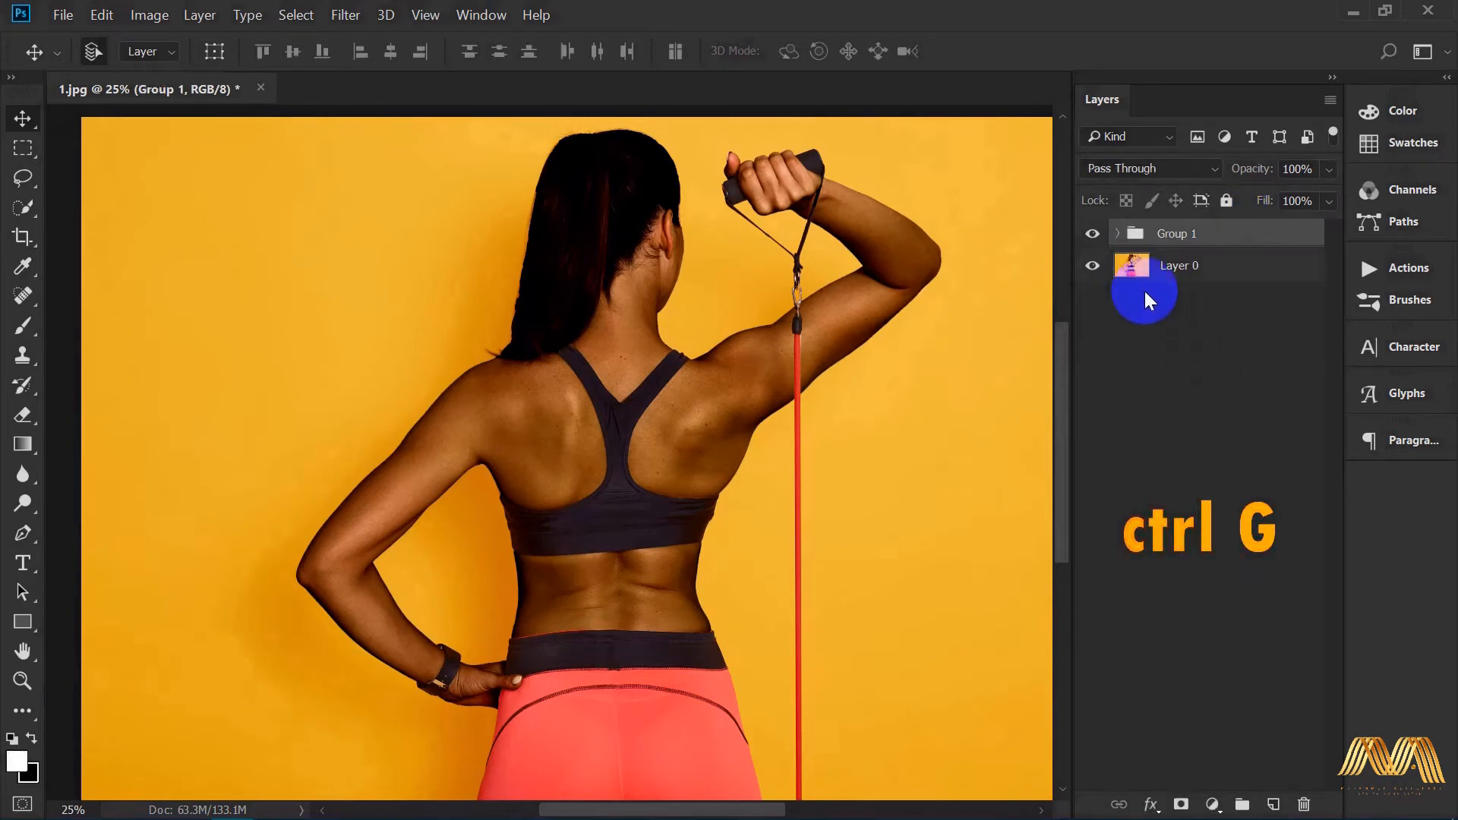
Step: Compare the darkened skin and hair with the original photo by hiding and reshowing the group, also closer on the head
{"action": "left_click", "coordinate": [1094, 234]}
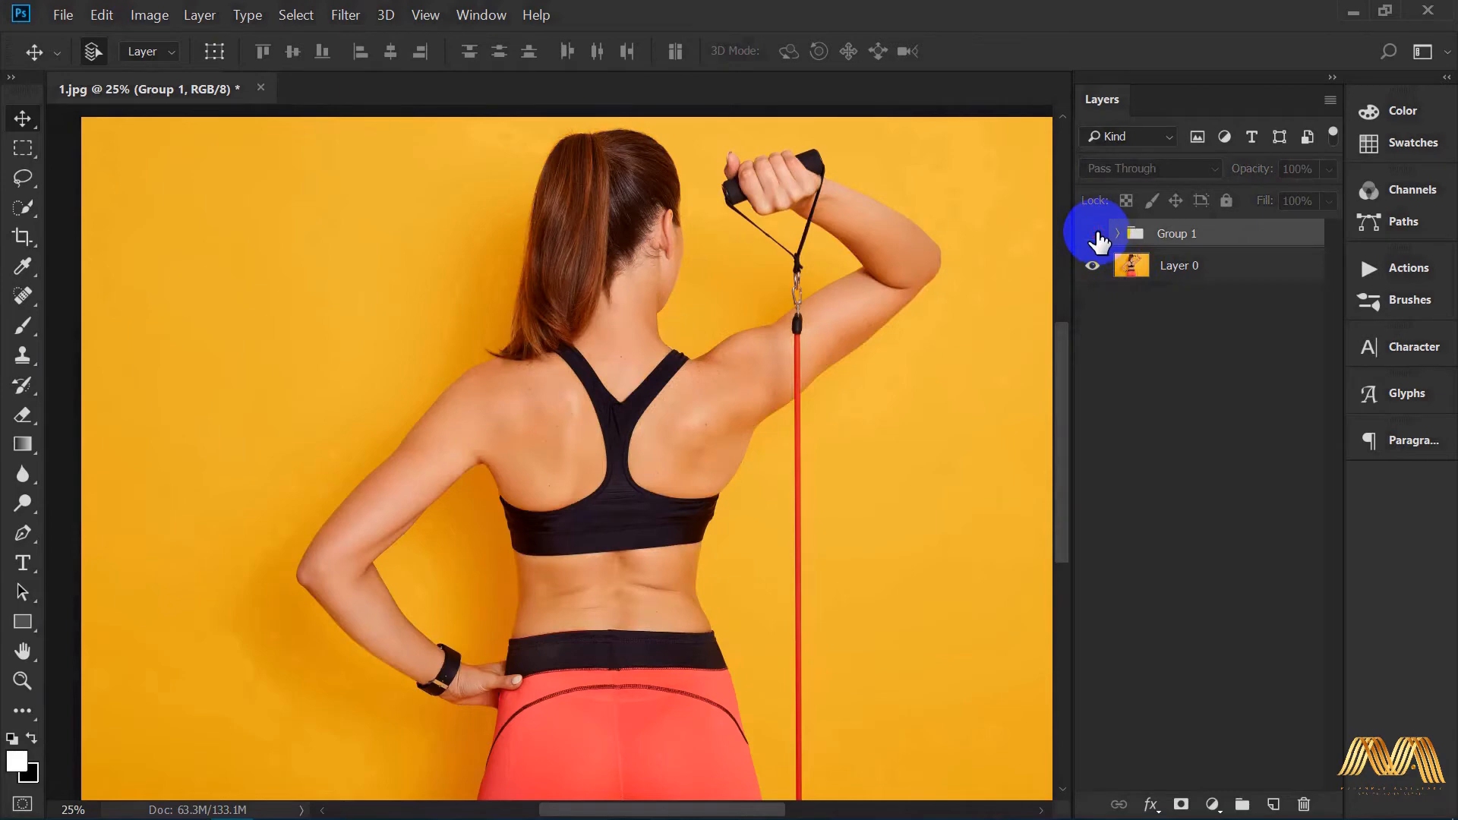
{"action": "left_click", "coordinate": [1094, 234]}
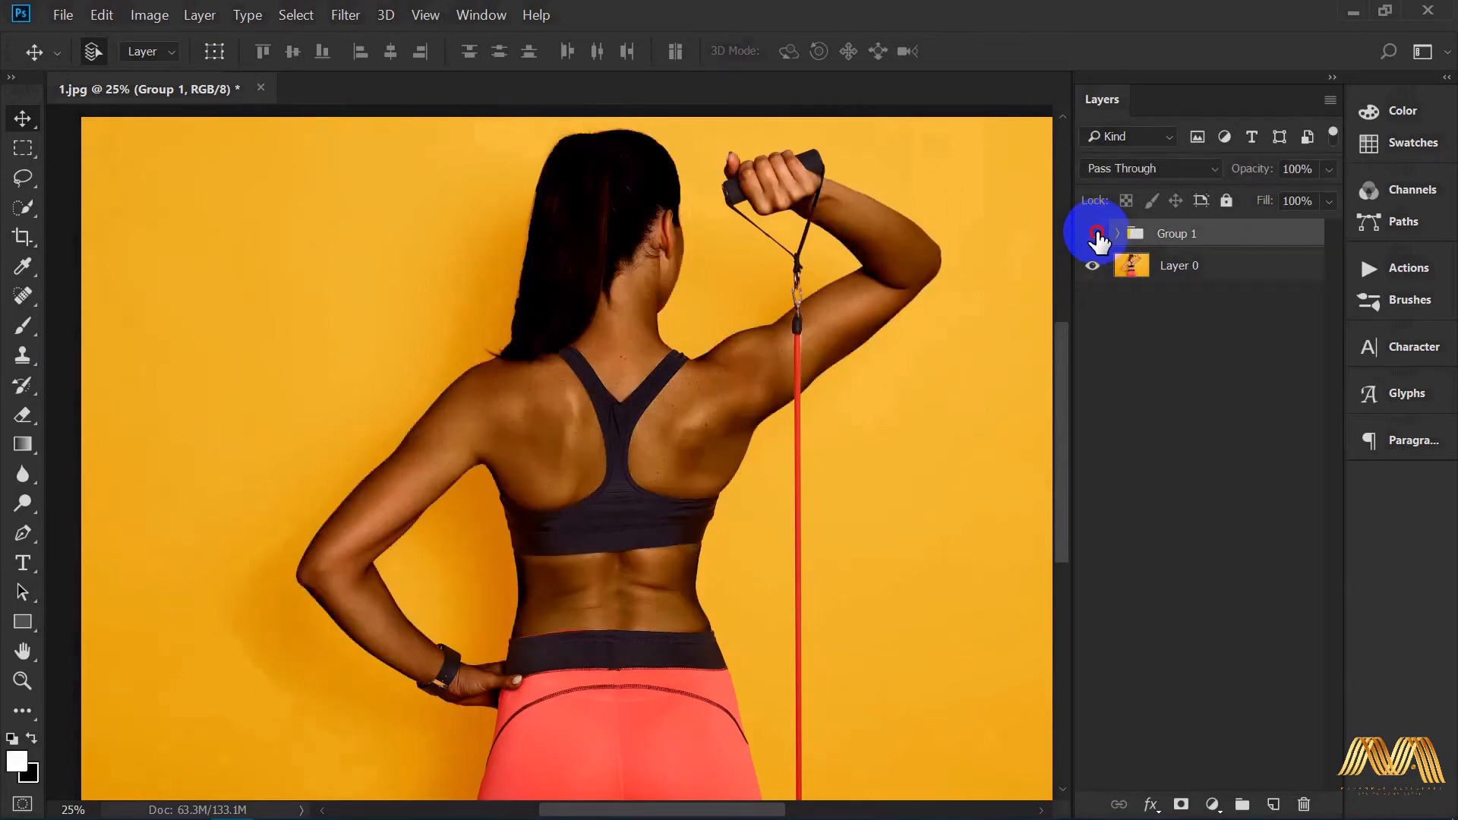
{"action": "left_click", "coordinate": [1095, 234]}
{"action": "left_click", "coordinate": [1093, 233]}
{"action": "left_click", "coordinate": [623, 236], "text": "ctrl"}
{"action": "left_click_drag", "start_coordinate": [630, 240], "coordinate": [576, 413]}
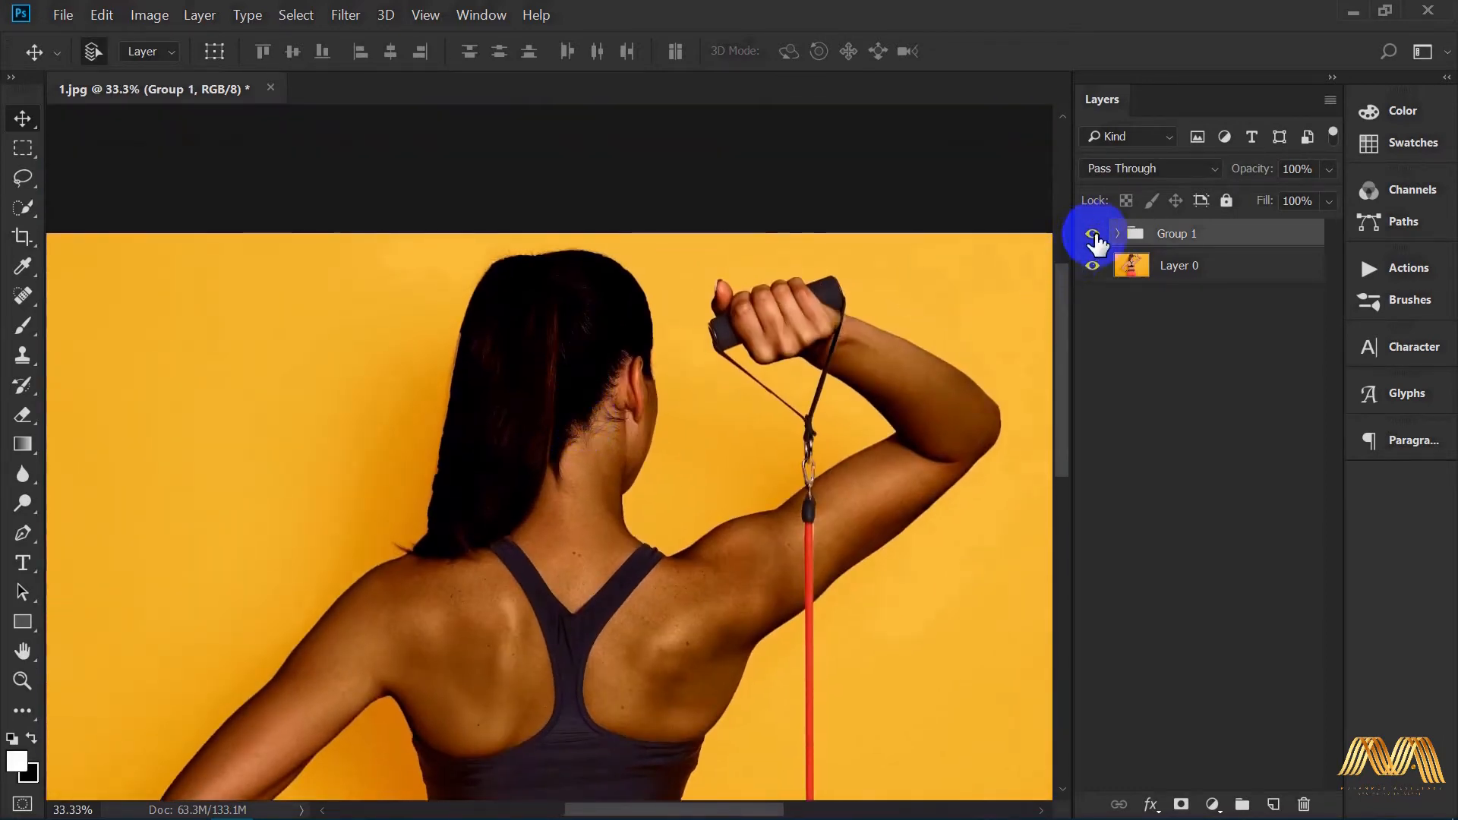
{"action": "left_click", "coordinate": [1093, 234]}
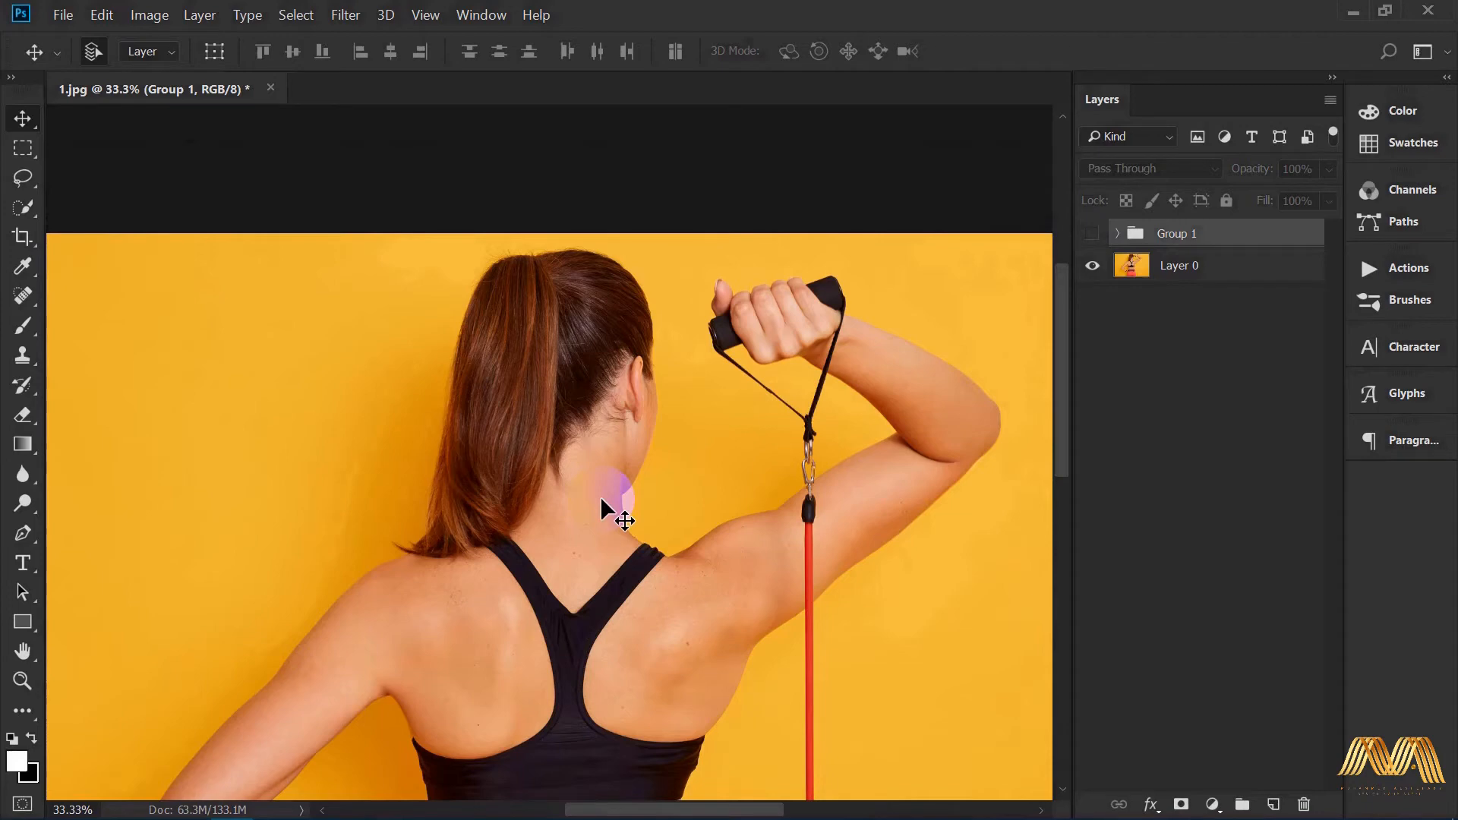
{"action": "left_click", "coordinate": [1092, 233]}
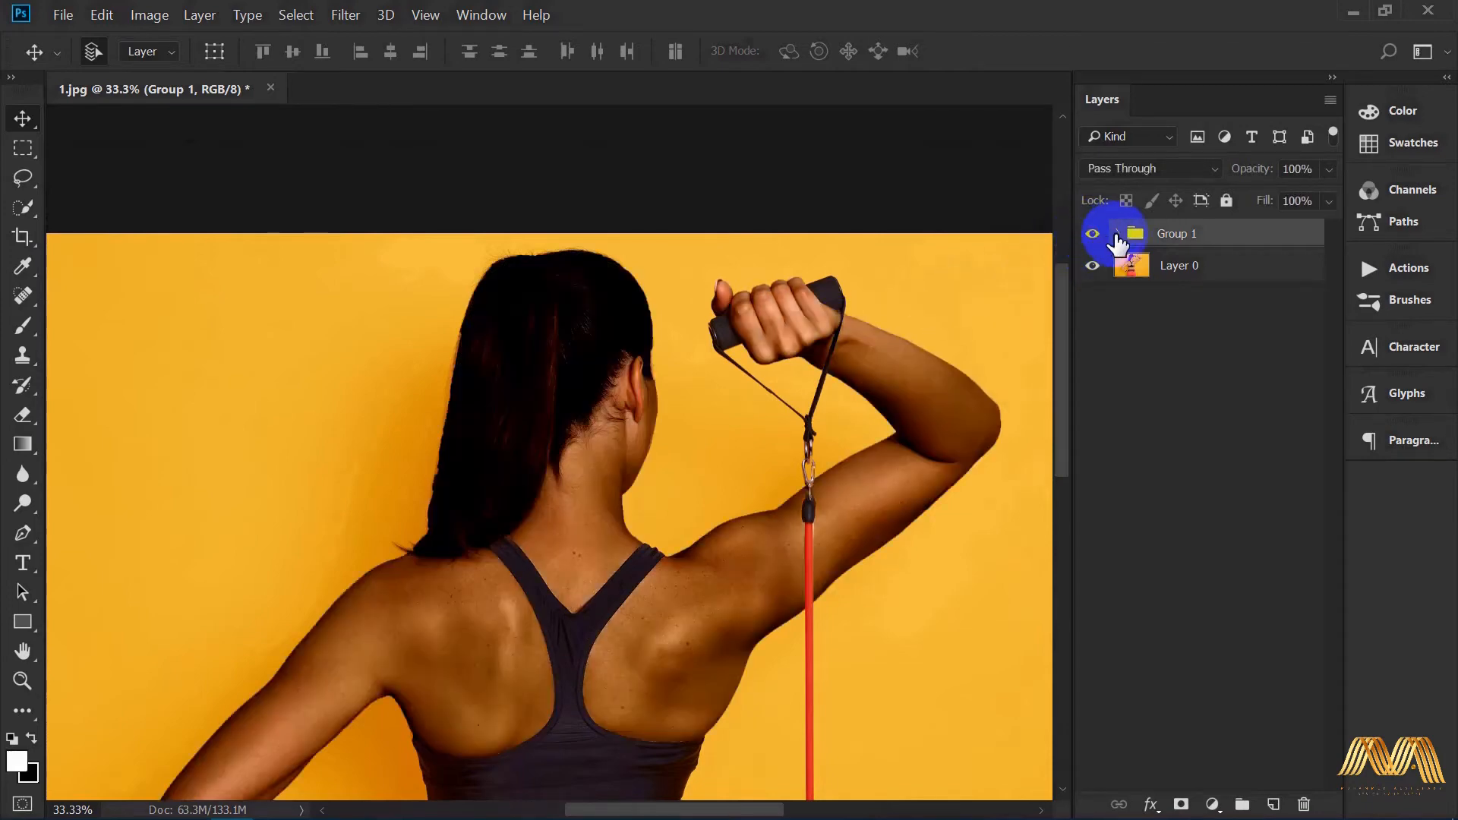
Step: Ungroup the layers and ready the Brush with black as foreground color on the layer mask of Layer 0 copy
{"action": "left_click", "coordinate": [1117, 233]}
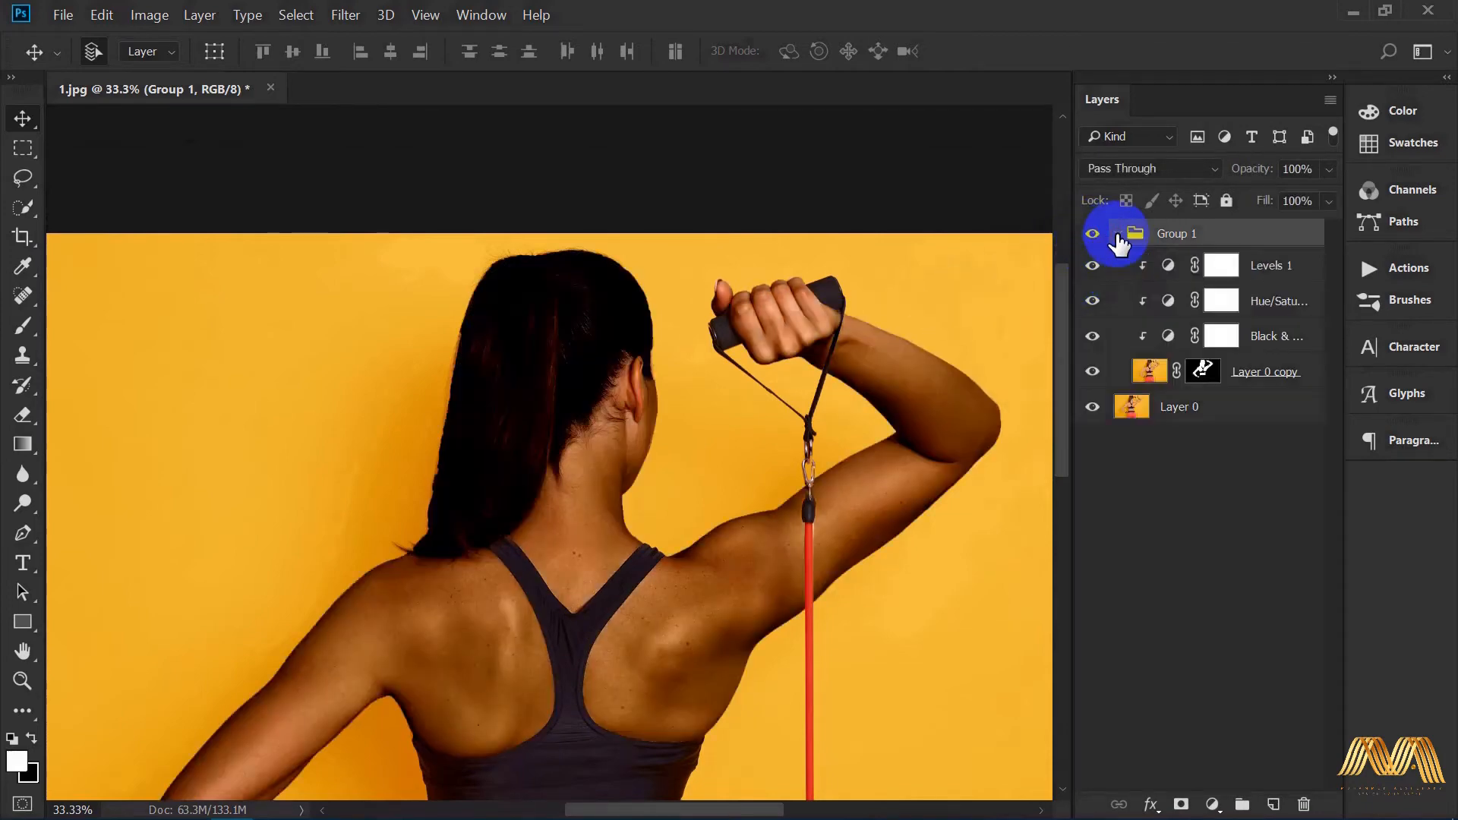
{"action": "left_click", "coordinate": [1203, 372]}
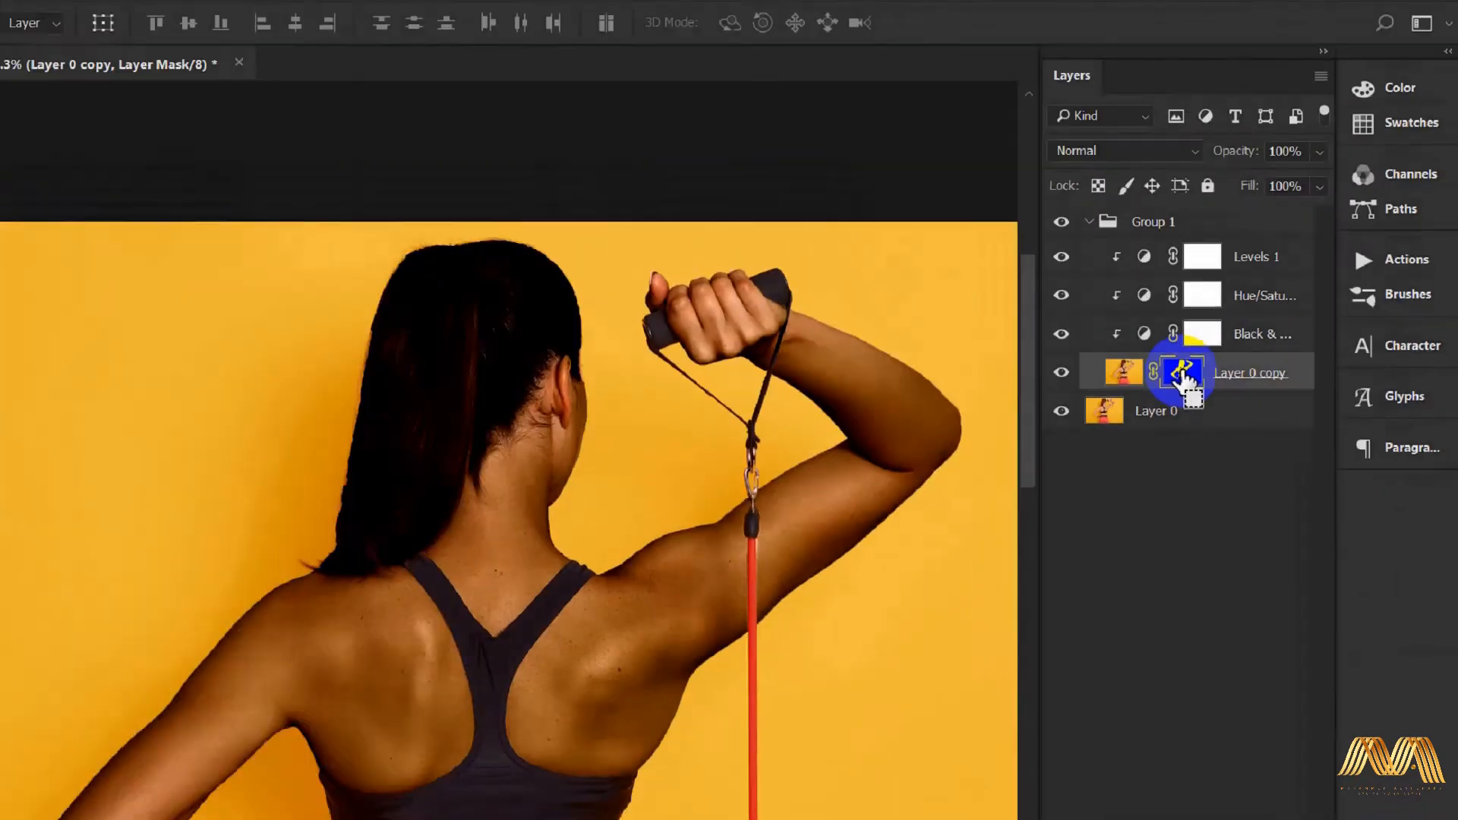
{"action": "key", "text": "ctrl+i"}
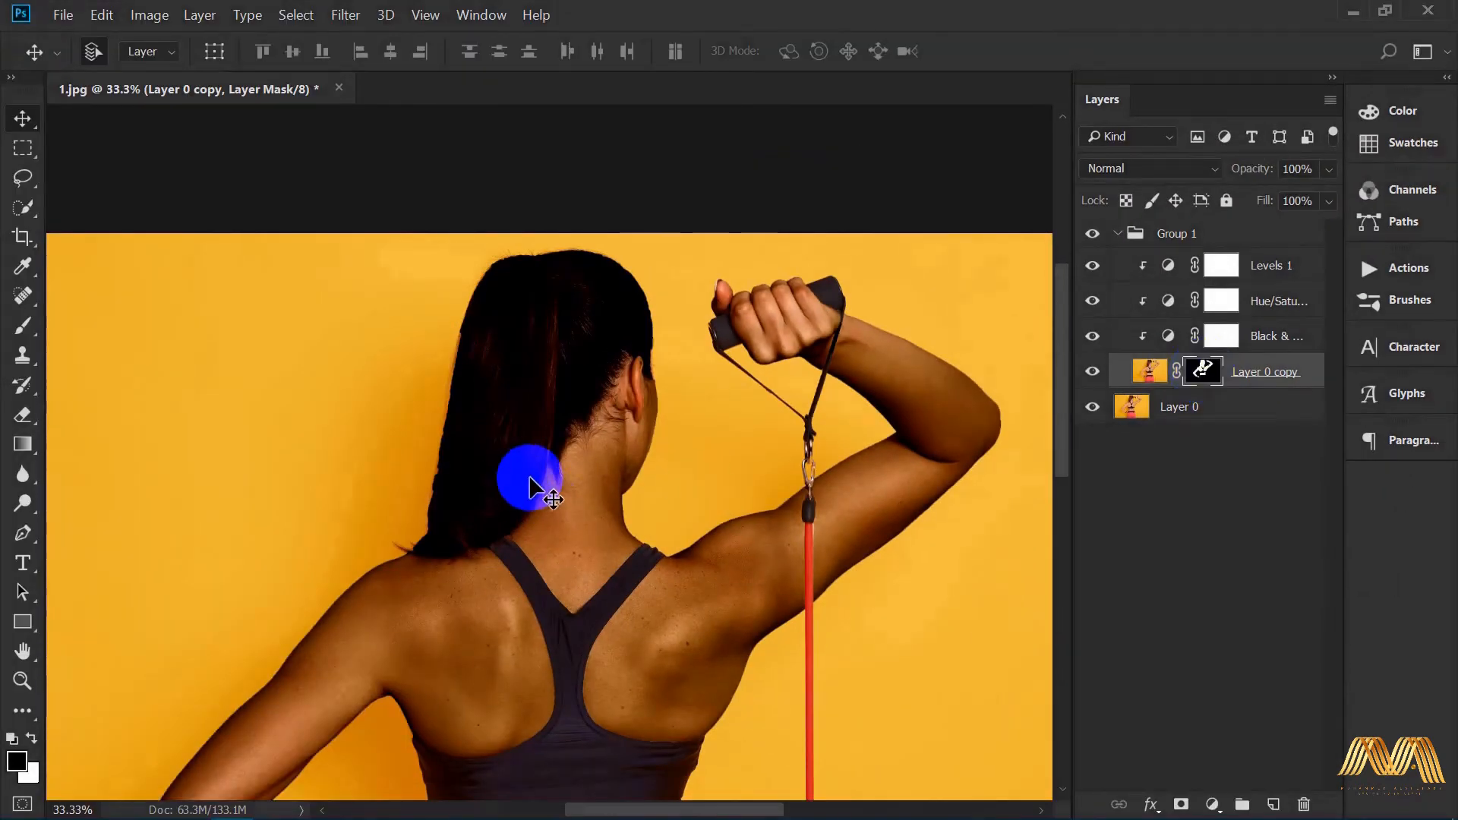
{"action": "key", "text": "b"}
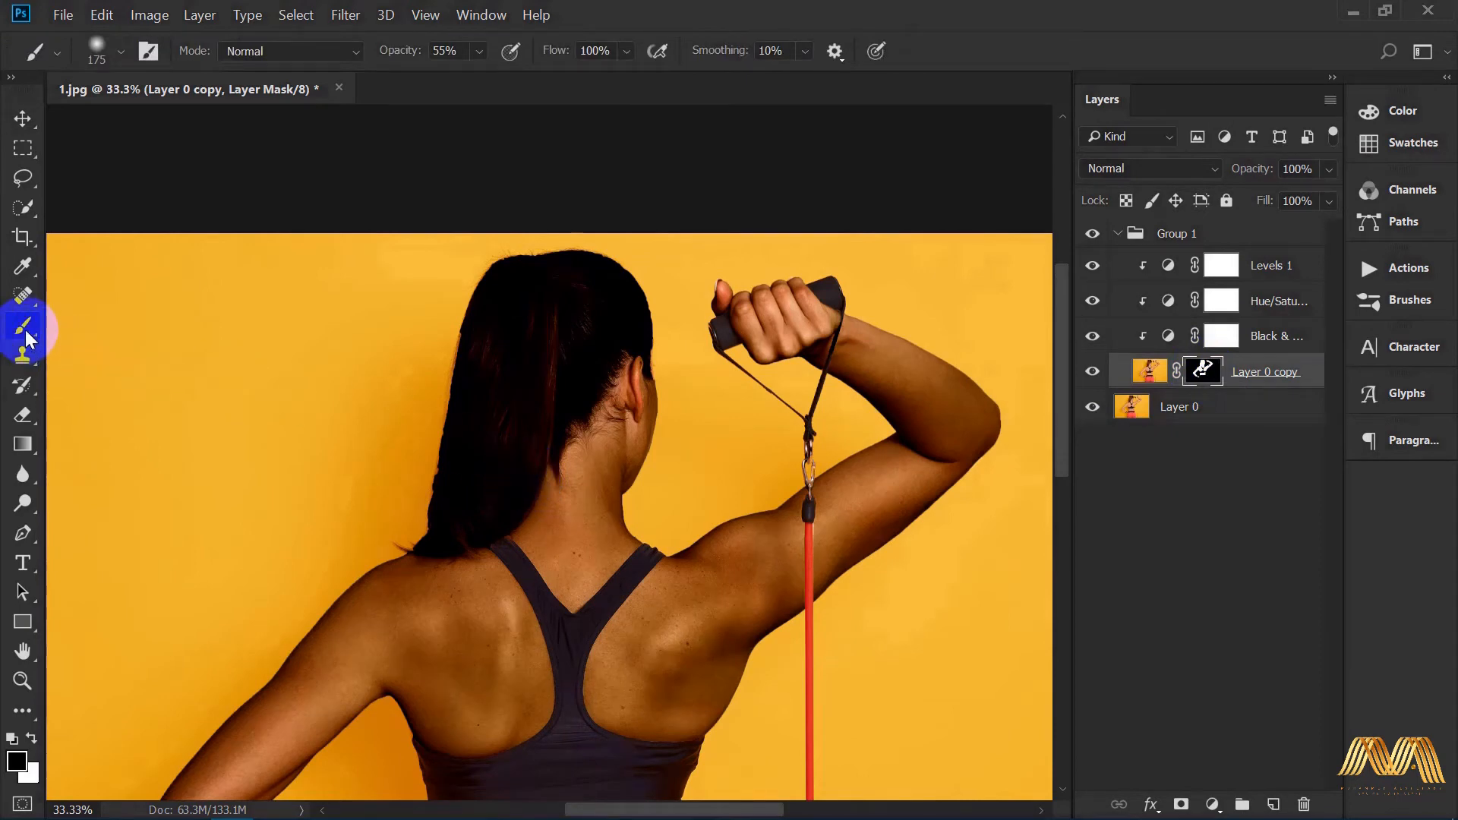
{"action": "key", "text": "ctrl+shift+g"}
{"action": "key", "text": "d"}
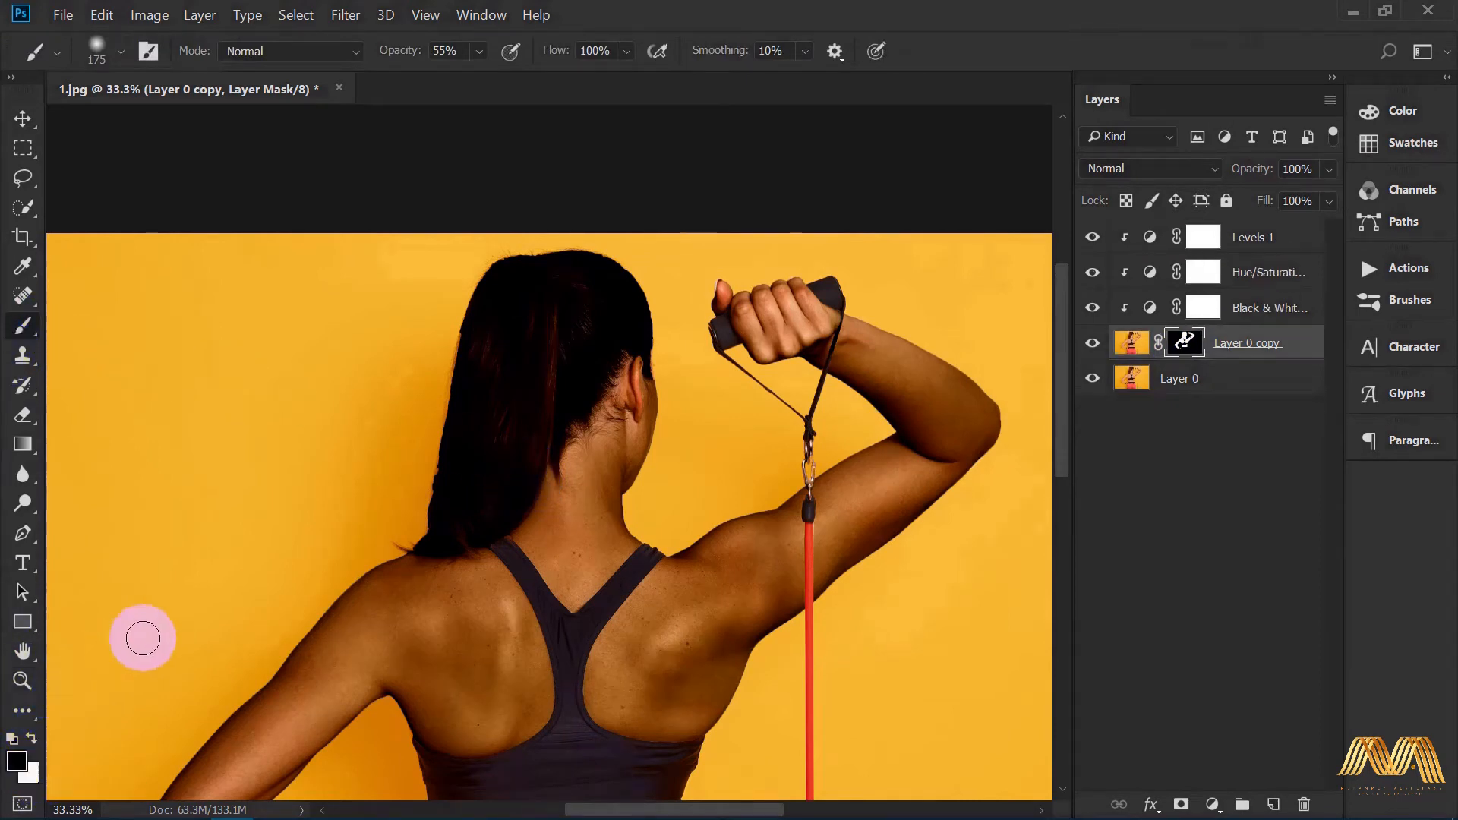
Step: Paint black on the mask over the ponytail and head hair, raising the brush opacity to 96%, to restore the hair color
{"action": "mouse_move", "coordinate": [410, 539]}
{"action": "left_mouse_down"}
{"action": "mouse_move", "coordinate": [463, 503]}
{"action": "mouse_move", "coordinate": [466, 472]}
{"action": "mouse_move", "coordinate": [439, 505]}
{"action": "mouse_move", "coordinate": [451, 426]}
{"action": "mouse_move", "coordinate": [437, 475]}
{"action": "mouse_move", "coordinate": [461, 379]}
{"action": "mouse_move", "coordinate": [460, 417]}
{"action": "mouse_move", "coordinate": [497, 348]}
{"action": "left_mouse_up"}
{"action": "left_click", "coordinate": [480, 50]}
{"action": "left_click_drag", "start_coordinate": [507, 72], "coordinate": [550, 74]}
{"action": "left_click", "coordinate": [417, 481]}
{"action": "mouse_move", "coordinate": [400, 407]}
{"action": "left_mouse_down"}
{"action": "mouse_move", "coordinate": [461, 375]}
{"action": "mouse_move", "coordinate": [468, 459]}
{"action": "mouse_move", "coordinate": [449, 403]}
{"action": "mouse_move", "coordinate": [486, 270]}
{"action": "mouse_move", "coordinate": [596, 266]}
{"action": "mouse_move", "coordinate": [498, 400]}
{"action": "mouse_move", "coordinate": [631, 309]}
{"action": "mouse_move", "coordinate": [576, 352]}
{"action": "mouse_move", "coordinate": [450, 536]}
{"action": "mouse_move", "coordinate": [395, 537]}
{"action": "left_mouse_up"}
Step: Set the brush opacity to 66% and mask out the rest of the hair down to the ponytail's tip, reducing the brush size to 90
{"action": "left_click", "coordinate": [571, 454], "text": "ctrl"}
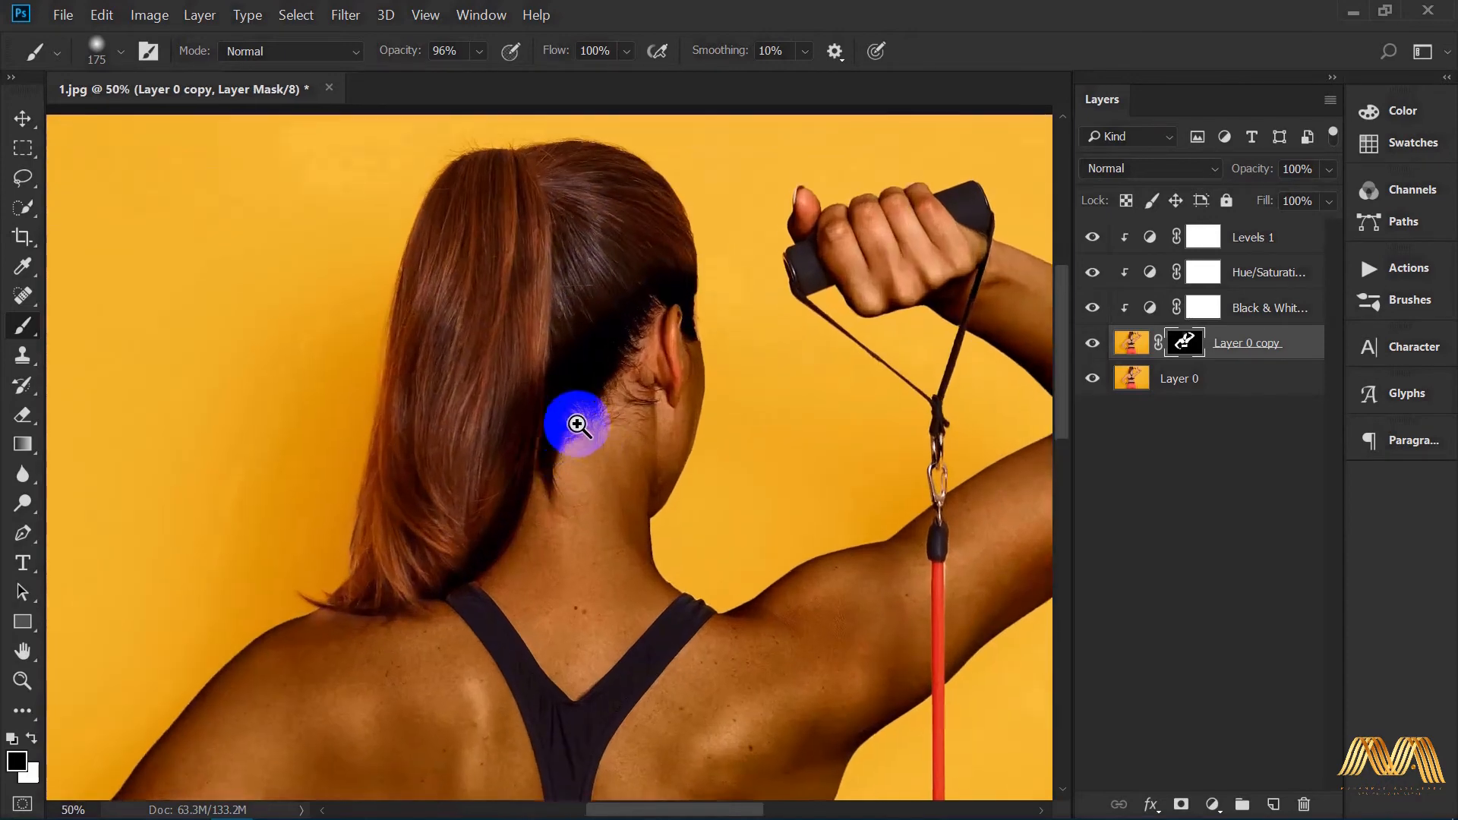
{"action": "left_click", "coordinate": [577, 423], "text": "ctrl"}
{"action": "left_click_drag", "start_coordinate": [577, 424], "coordinate": [511, 423]}
{"action": "left_click_drag", "start_coordinate": [494, 72], "coordinate": [486, 76]}
{"action": "mouse_move", "coordinate": [511, 268]}
{"action": "left_mouse_down"}
{"action": "mouse_move", "coordinate": [618, 300]}
{"action": "mouse_move", "coordinate": [527, 381]}
{"action": "mouse_move", "coordinate": [310, 666]}
{"action": "mouse_move", "coordinate": [309, 693]}
{"action": "left_mouse_up"}
{"action": "key", "text": "bracketleft"}
{"action": "key", "text": "bracketleft"}
{"action": "key", "text": "bracketleft"}
{"action": "key", "text": "bracketleft"}
{"action": "mouse_move", "coordinate": [431, 580]}
{"action": "left_mouse_down"}
{"action": "mouse_move", "coordinate": [361, 662]}
{"action": "mouse_move", "coordinate": [389, 648]}
{"action": "mouse_move", "coordinate": [227, 730]}
{"action": "left_mouse_up"}
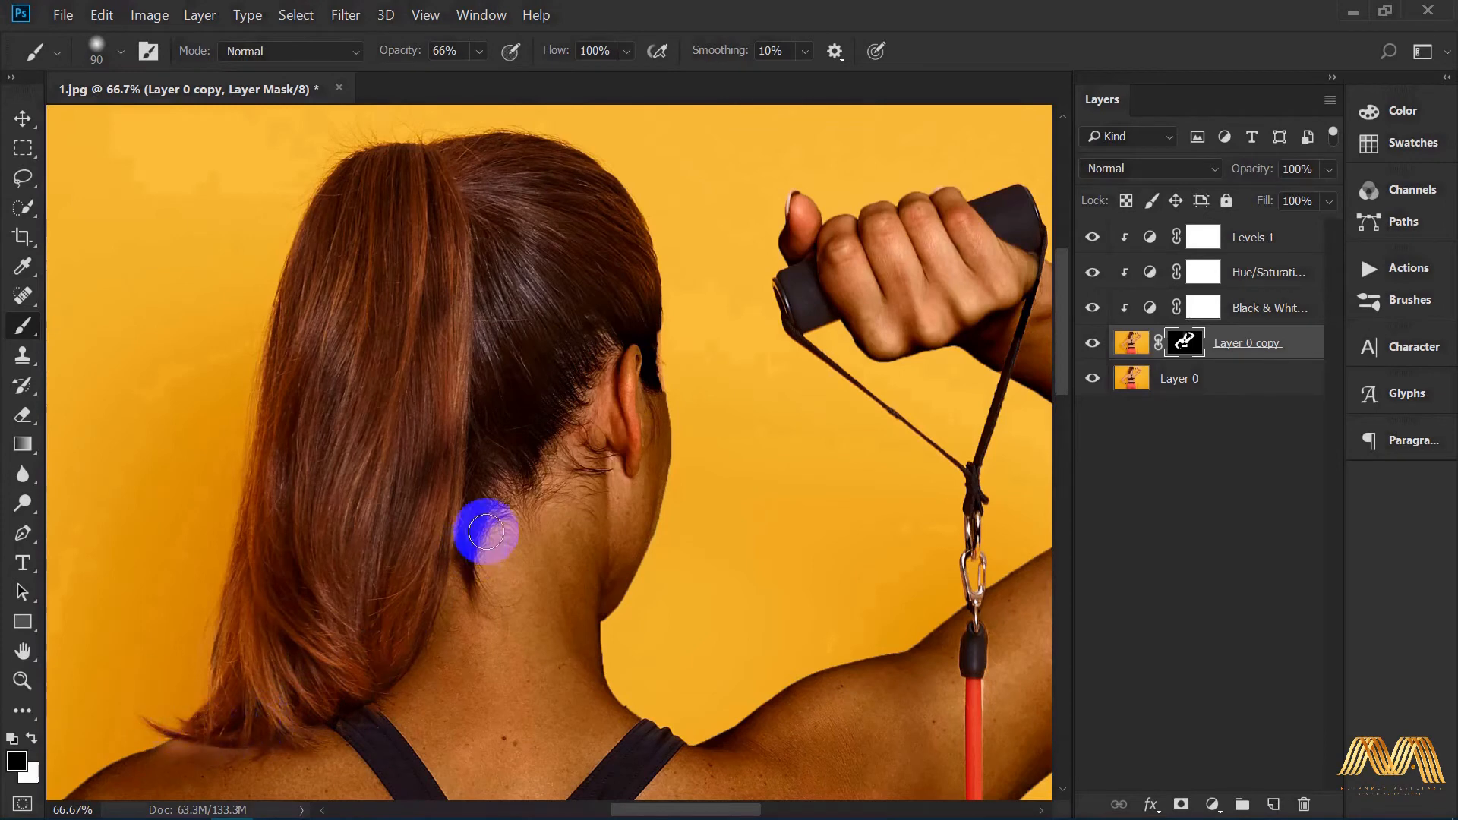
Step: Mask out the dark strands at the nape beside the ponytail with a smaller brush, and reduce the brush size to 60
{"action": "key", "text": "bracketleft"}
{"action": "left_click_drag", "start_coordinate": [464, 551], "coordinate": [459, 586]}
{"action": "key", "text": "bracketleft"}
{"action": "key", "text": "bracketleft"}
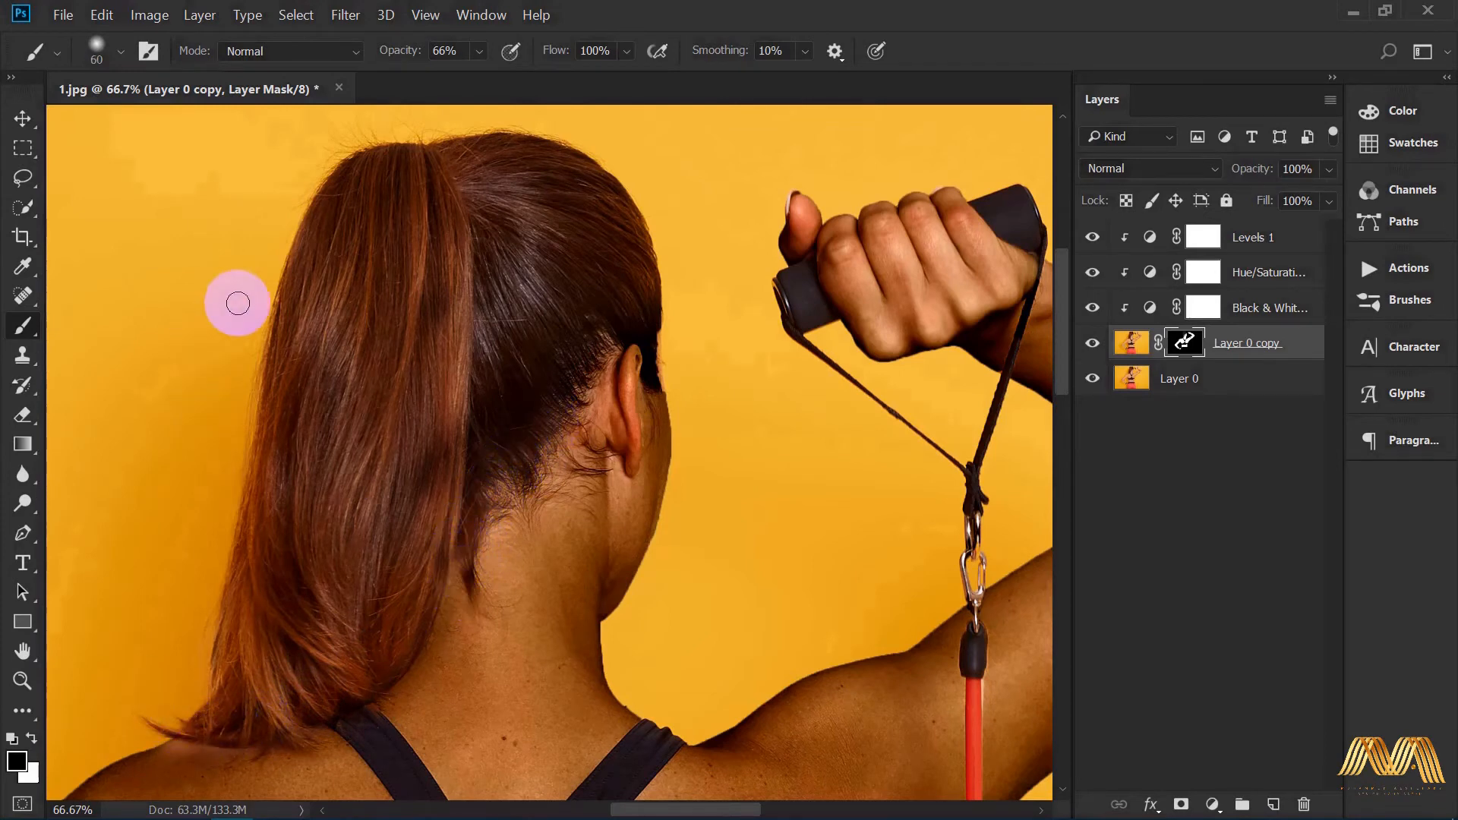
{"action": "key", "text": "v"}
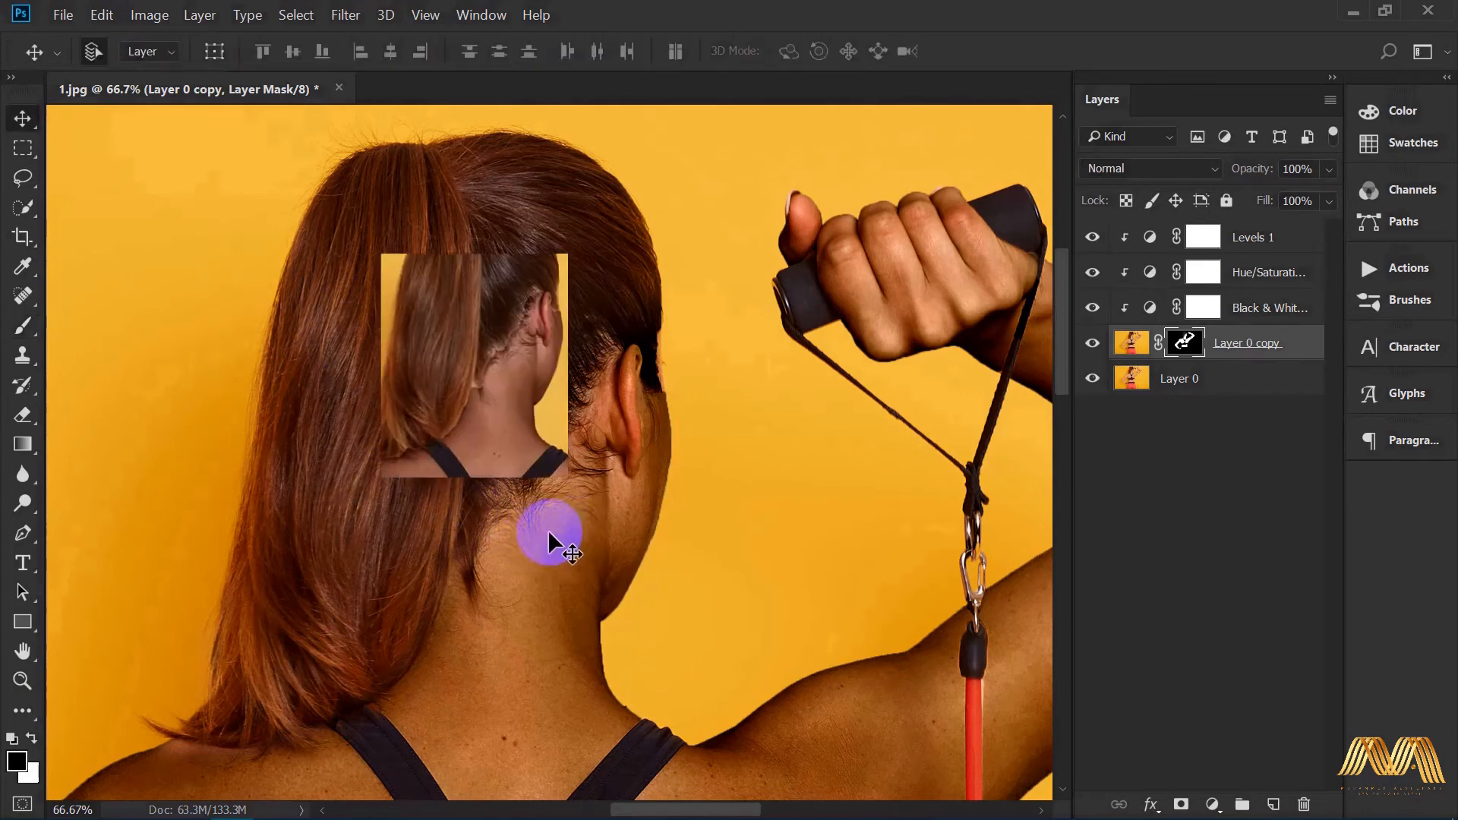
Step: Check the neck hairline up close and compare the whole figure before and after by hiding and reshowing the group
{"action": "left_click_drag", "start_coordinate": [504, 504], "coordinate": [618, 374]}
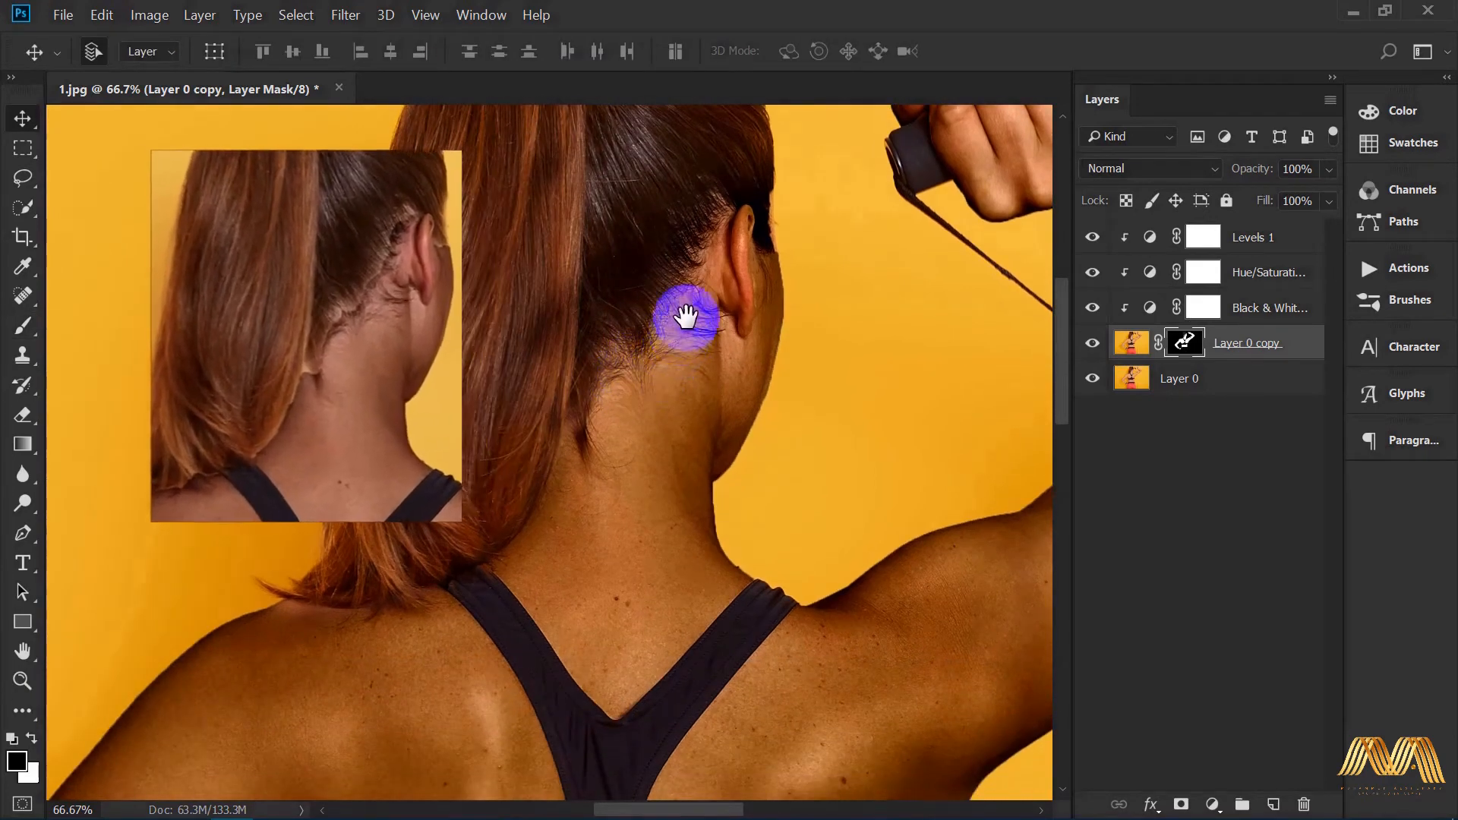
{"action": "left_click_drag", "start_coordinate": [686, 318], "coordinate": [651, 367]}
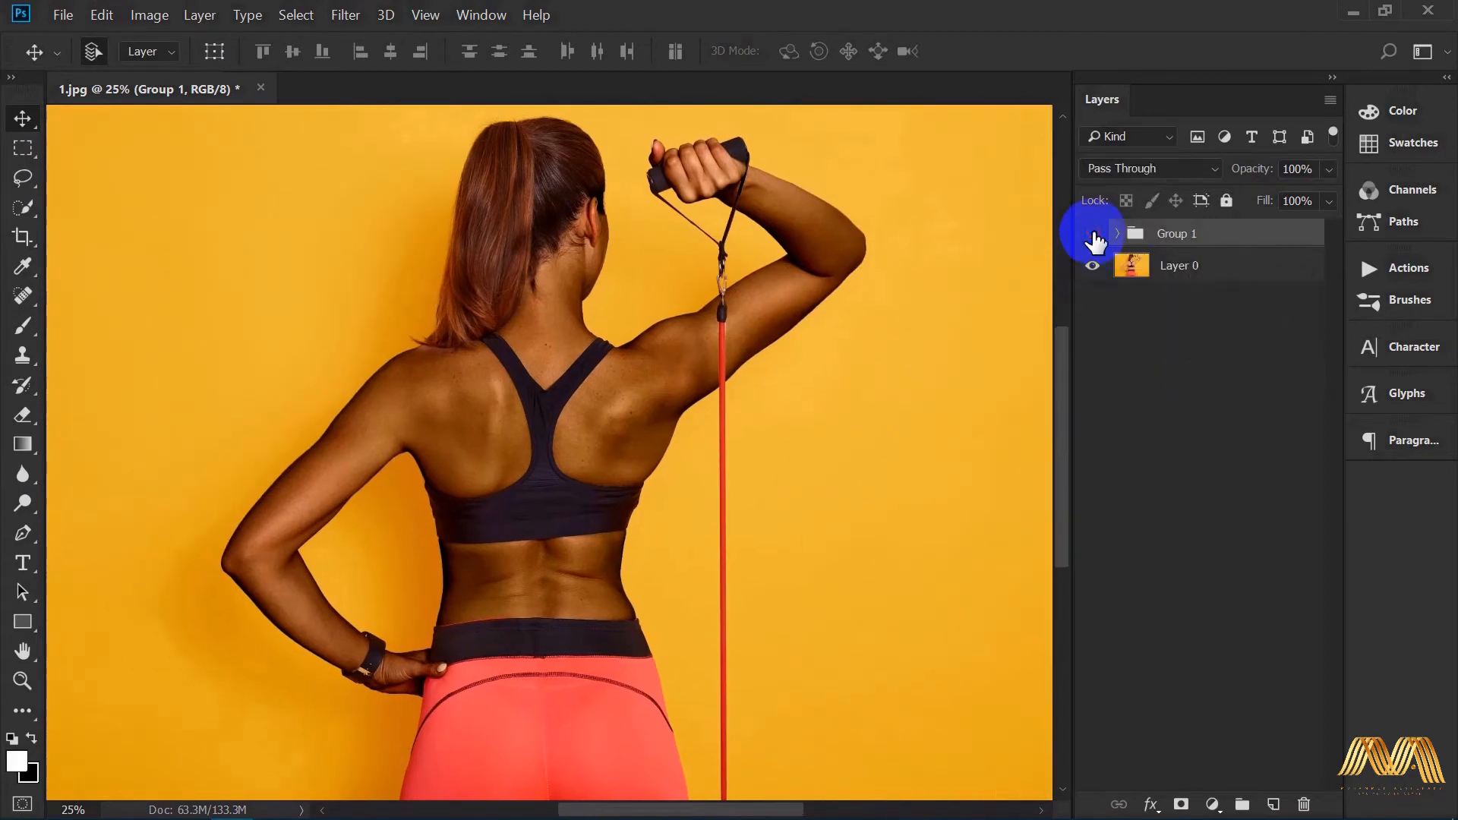
{"action": "left_click", "coordinate": [1092, 234]}
{"action": "left_click", "coordinate": [1092, 234]}
{"action": "left_click", "coordinate": [1092, 234]}
{"action": "left_click", "coordinate": [1092, 234]}
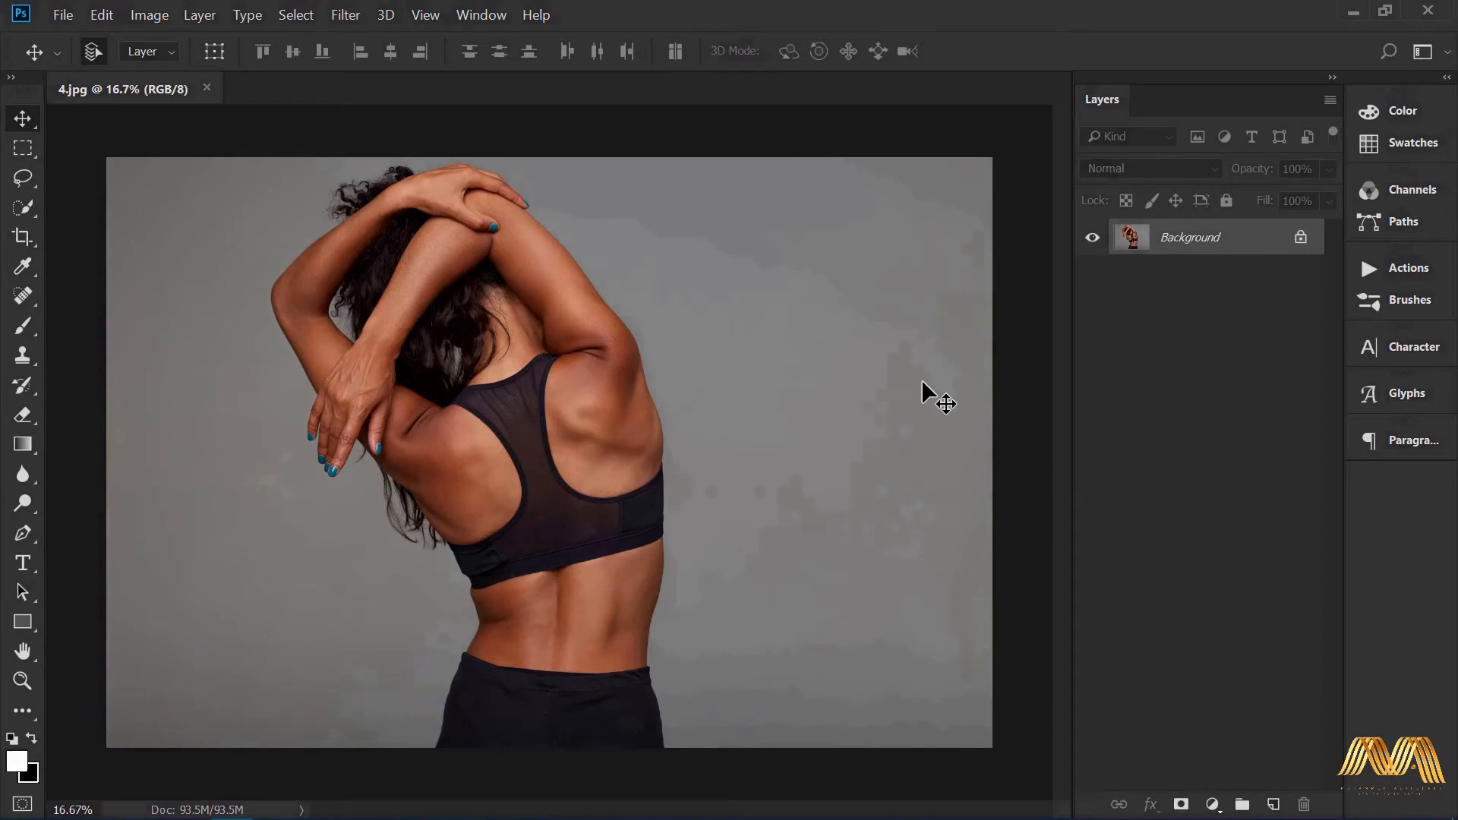
Step: Unlock the background layer of 4.jpg and duplicate it, with the Quick Selection tool ready for selecting on the copy
{"action": "left_click", "coordinate": [1300, 238]}
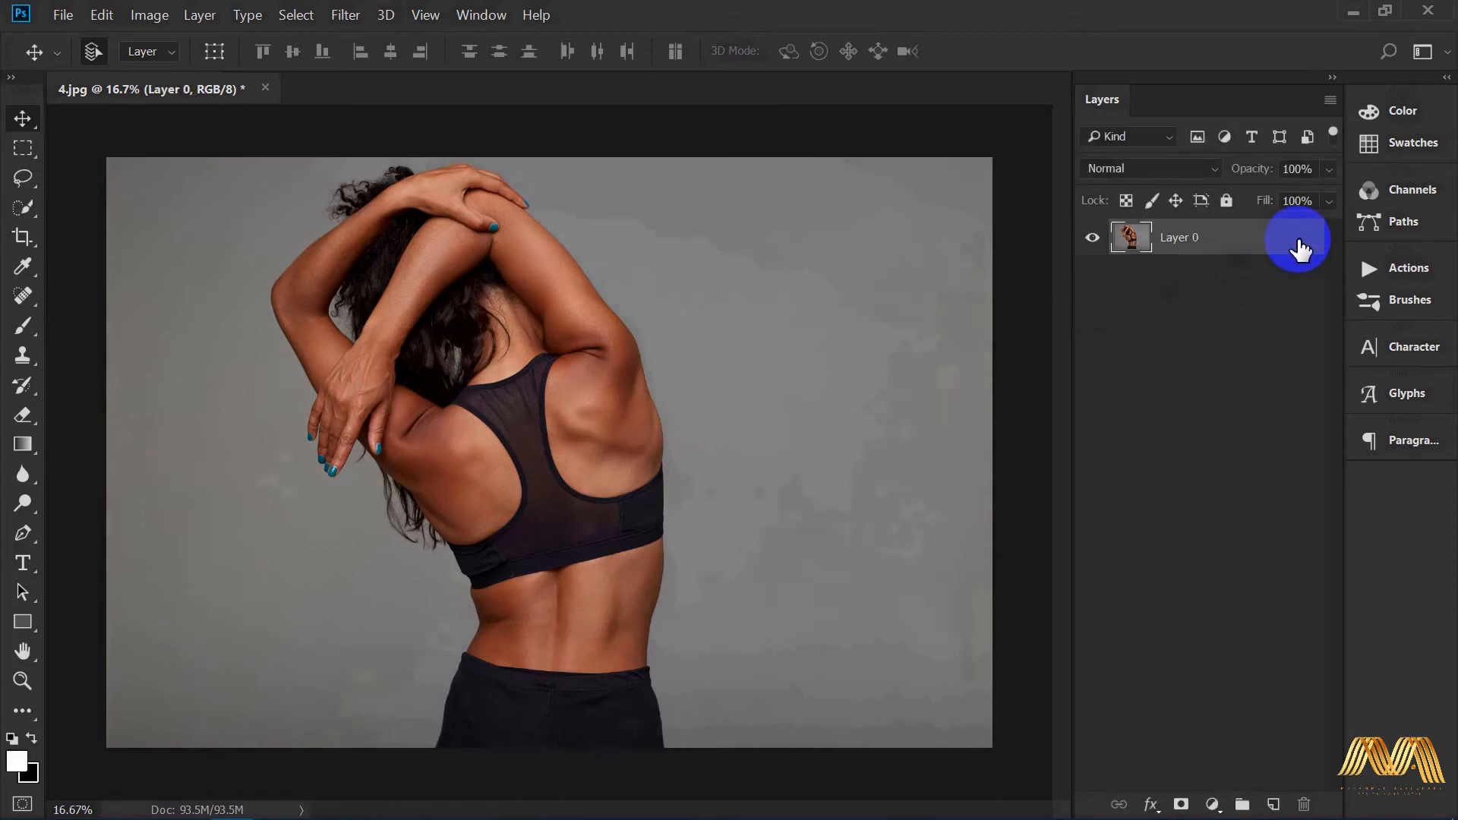
{"action": "key", "text": "ctrl+j"}
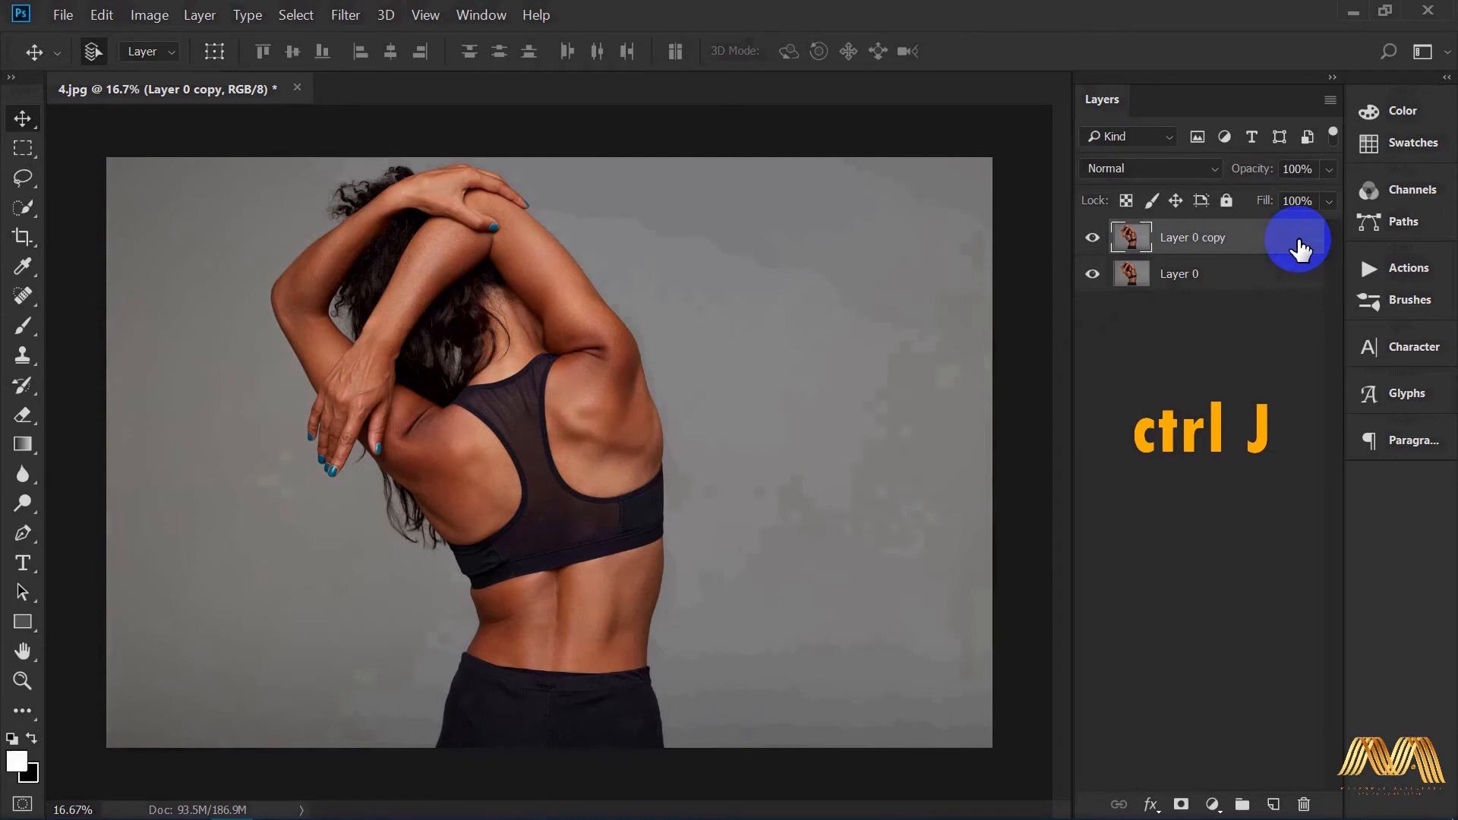
{"action": "left_click", "coordinate": [23, 217]}
{"action": "left_click", "coordinate": [114, 215]}
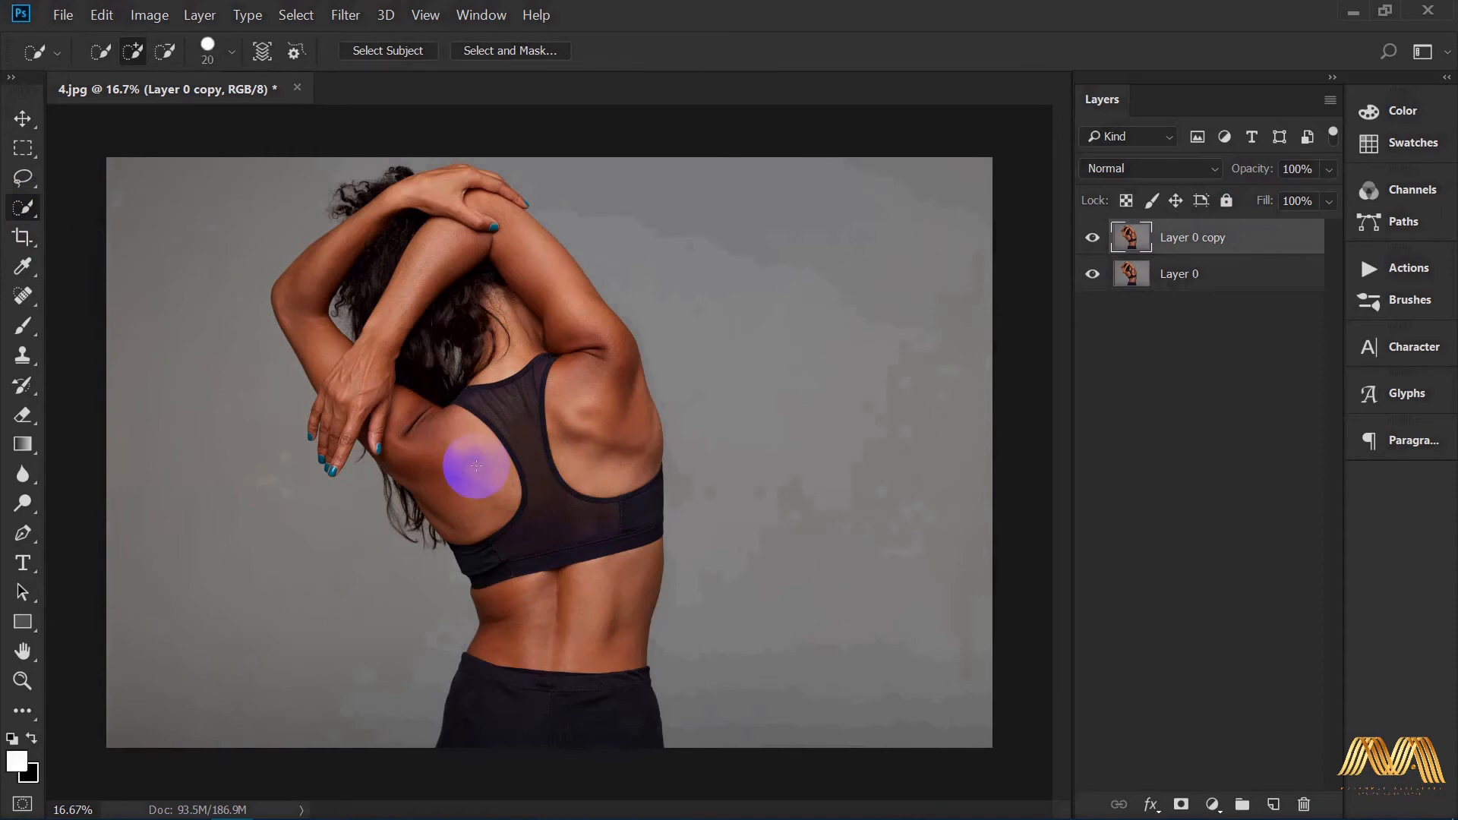
Step: Select the skin of the woman's back, shoulders, arms and waist with Quick Selection, enlarging the brush for the broader areas
{"action": "scroll", "coordinate": [511, 482], "scroll_direction": "up", "scroll_amount": 1}
{"action": "left_click_drag", "start_coordinate": [480, 481], "coordinate": [547, 508]}
{"action": "left_click_drag", "start_coordinate": [416, 186], "coordinate": [433, 384]}
{"action": "left_click_drag", "start_coordinate": [543, 663], "coordinate": [501, 358]}
{"action": "key", "text": "bracketright"}
{"action": "key", "text": "bracketright"}
{"action": "key", "text": "bracketright"}
{"action": "key", "text": "bracketright"}
{"action": "key", "text": "bracketright"}
{"action": "key", "text": "bracketright"}
{"action": "key", "text": "bracketright"}
{"action": "key", "text": "bracketright"}
{"action": "left_click_drag", "start_coordinate": [509, 434], "coordinate": [515, 381]}
{"action": "mouse_move", "coordinate": [589, 623]}
{"action": "left_mouse_down"}
{"action": "mouse_move", "coordinate": [567, 566]}
{"action": "mouse_move", "coordinate": [694, 463]}
{"action": "mouse_move", "coordinate": [693, 530]}
{"action": "left_mouse_up"}
{"action": "mouse_move", "coordinate": [672, 410]}
{"action": "left_mouse_down"}
{"action": "mouse_move", "coordinate": [662, 356]}
{"action": "mouse_move", "coordinate": [688, 227]}
{"action": "left_mouse_up"}
{"action": "mouse_move", "coordinate": [677, 186]}
{"action": "left_mouse_down"}
{"action": "mouse_move", "coordinate": [773, 461]}
{"action": "mouse_move", "coordinate": [599, 322]}
{"action": "mouse_move", "coordinate": [511, 392]}
{"action": "mouse_move", "coordinate": [473, 614]}
{"action": "left_mouse_up"}
Step: Refine the skin selection around the hands and back with a smaller brush, and subtract the hair and background between the arms
{"action": "key", "text": "bracketleft"}
{"action": "key", "text": "bracketleft"}
{"action": "key", "text": "bracketleft"}
{"action": "key", "text": "bracketleft"}
{"action": "left_click_drag", "start_coordinate": [345, 520], "coordinate": [569, 256]}
{"action": "left_click_drag", "start_coordinate": [492, 740], "coordinate": [481, 654]}
{"action": "scroll", "coordinate": [475, 680], "scroll_direction": "up", "scroll_amount": 2}
{"action": "mouse_move", "coordinate": [552, 709]}
{"action": "left_mouse_down"}
{"action": "mouse_move", "coordinate": [546, 634]}
{"action": "mouse_move", "coordinate": [390, 433]}
{"action": "left_mouse_up"}
{"action": "key", "text": "bracketleft"}
{"action": "key", "text": "bracketleft"}
{"action": "key", "text": "bracketleft"}
{"action": "key", "text": "bracketleft"}
{"action": "key", "text": "bracketleft"}
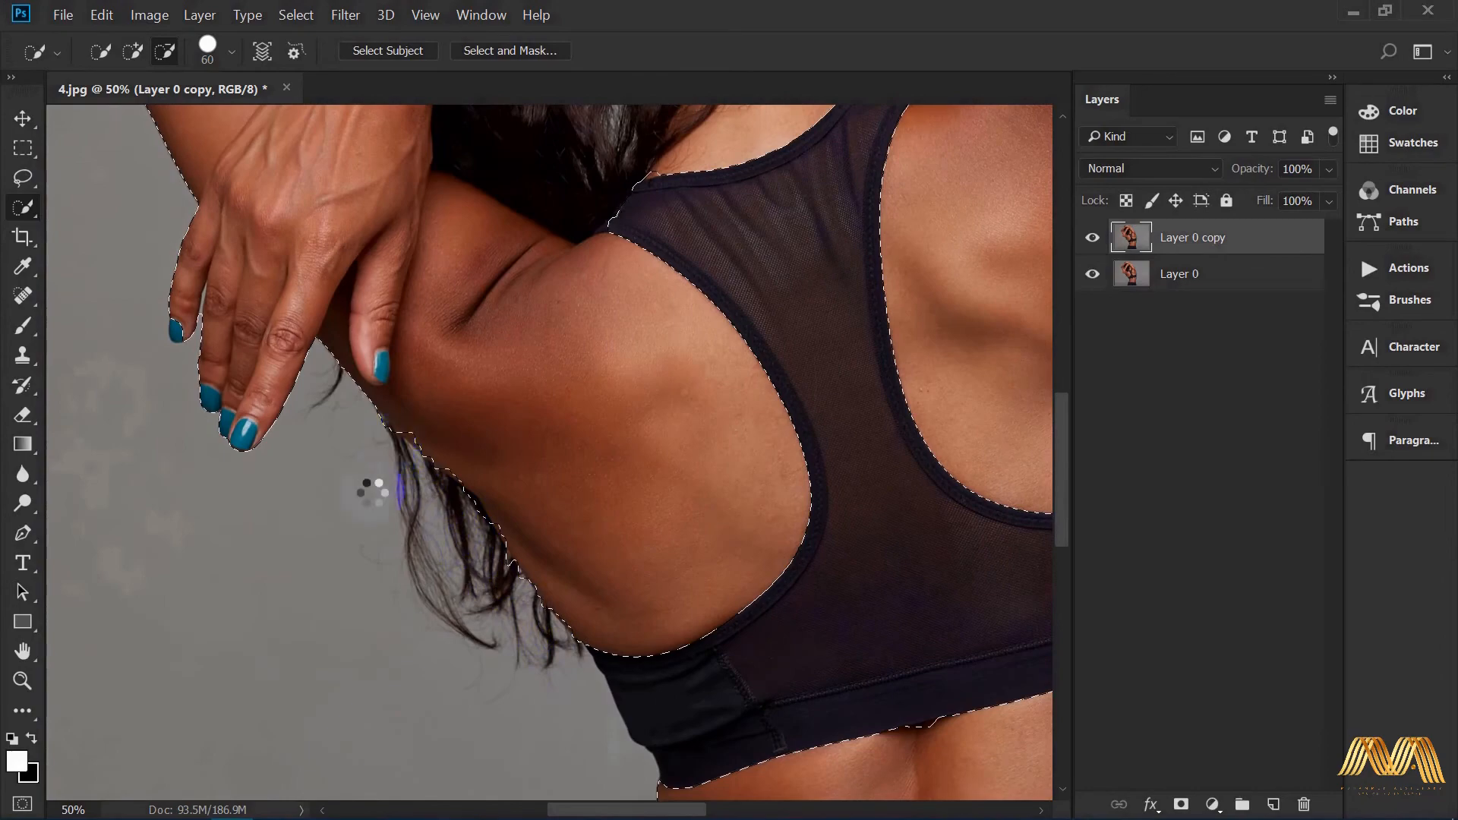
{"action": "scroll", "coordinate": [390, 432], "scroll_direction": "up", "scroll_amount": 5}
{"action": "mouse_move", "coordinate": [625, 547]}
{"action": "left_mouse_down"}
{"action": "mouse_move", "coordinate": [304, 475]}
{"action": "mouse_move", "coordinate": [449, 205]}
{"action": "mouse_move", "coordinate": [394, 235]}
{"action": "mouse_move", "coordinate": [378, 157]}
{"action": "mouse_move", "coordinate": [357, 306]}
{"action": "left_mouse_up"}
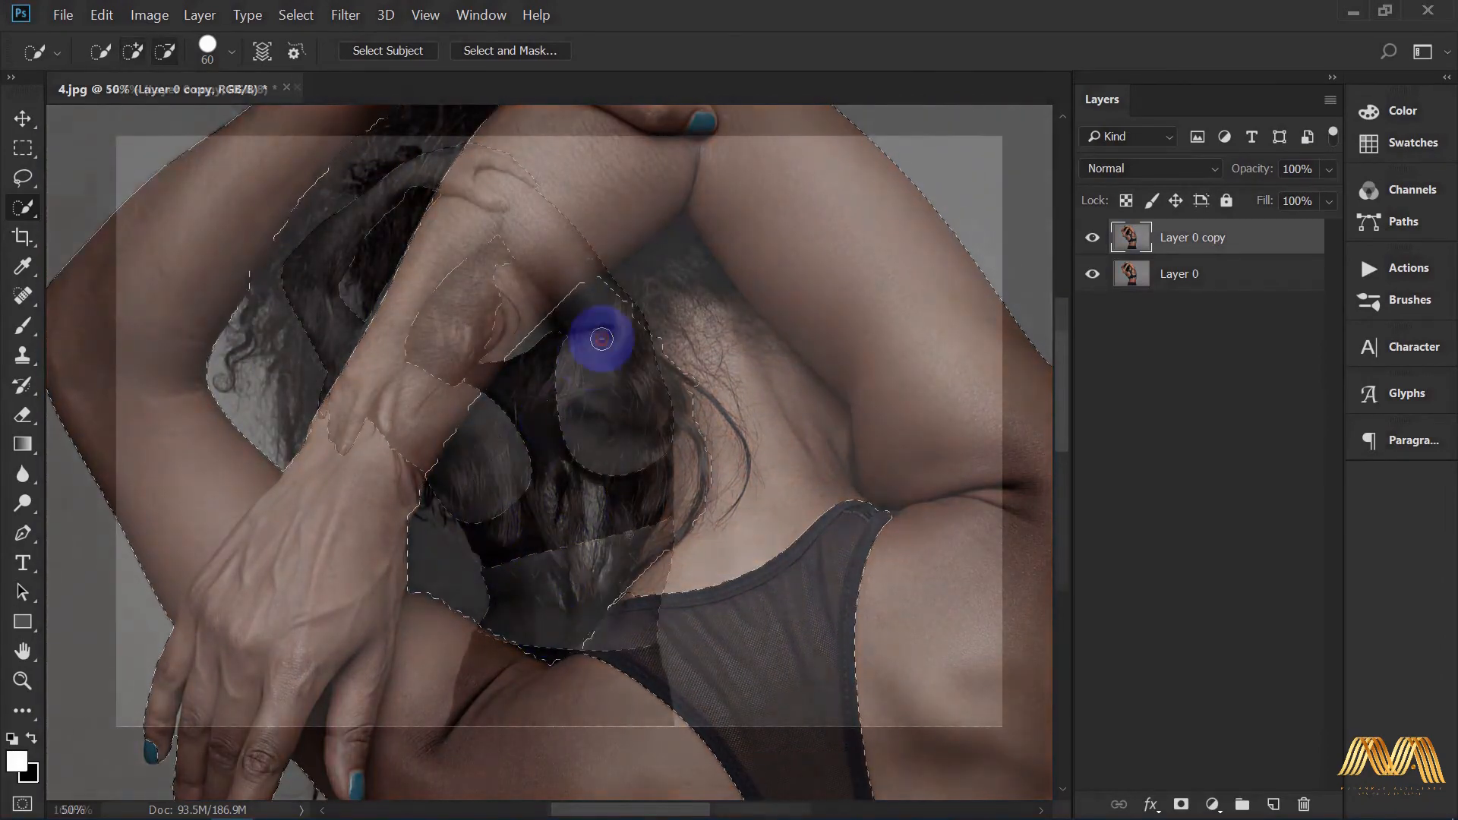
Step: Turn the skin selection into a layer mask on the copy and add a Black & White adjustment clipped to that layer
{"action": "left_click", "coordinate": [22, 118]}
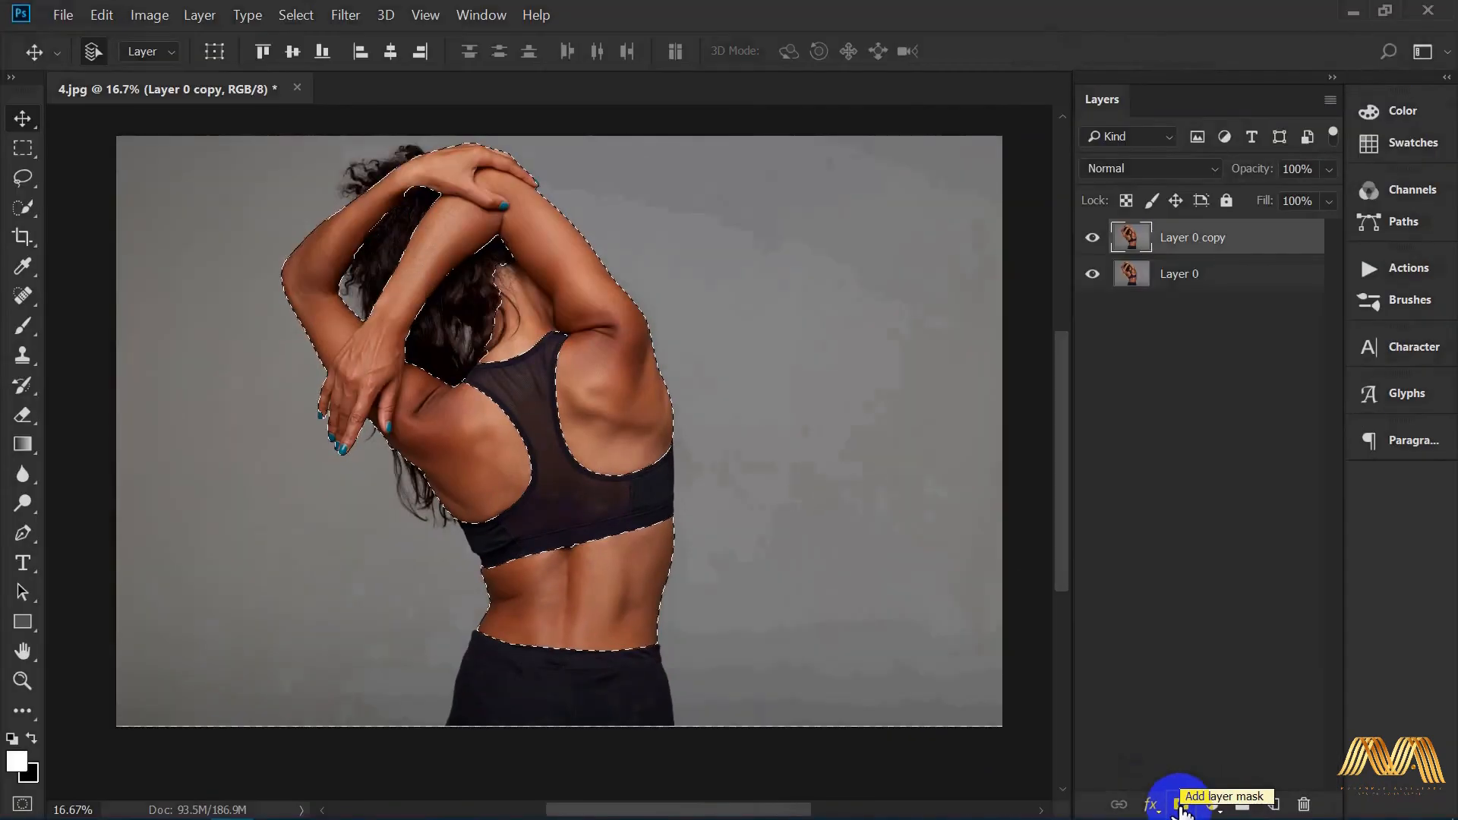
{"action": "left_click", "coordinate": [731, 776]}
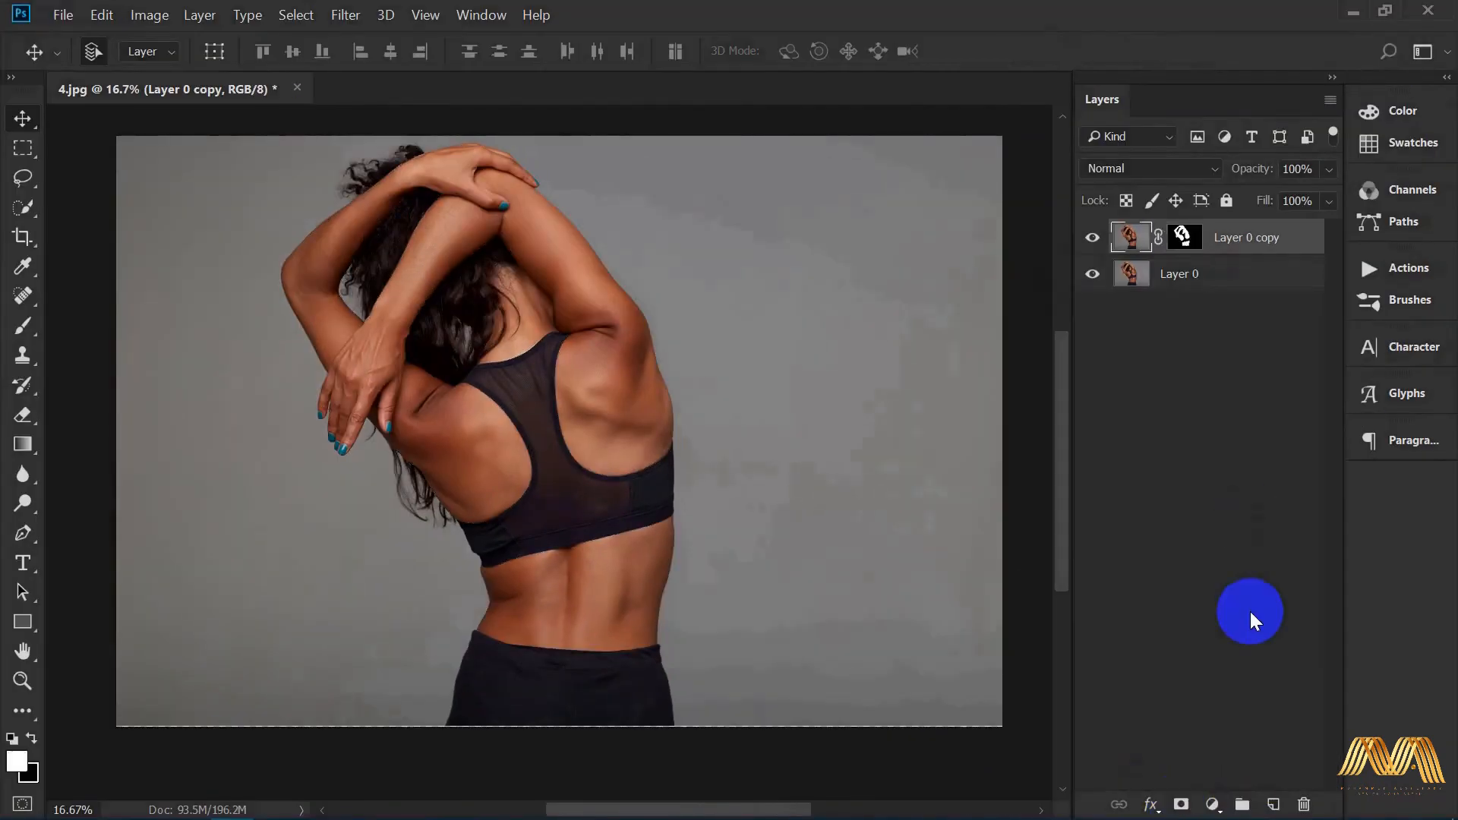
{"action": "left_click", "coordinate": [1213, 804]}
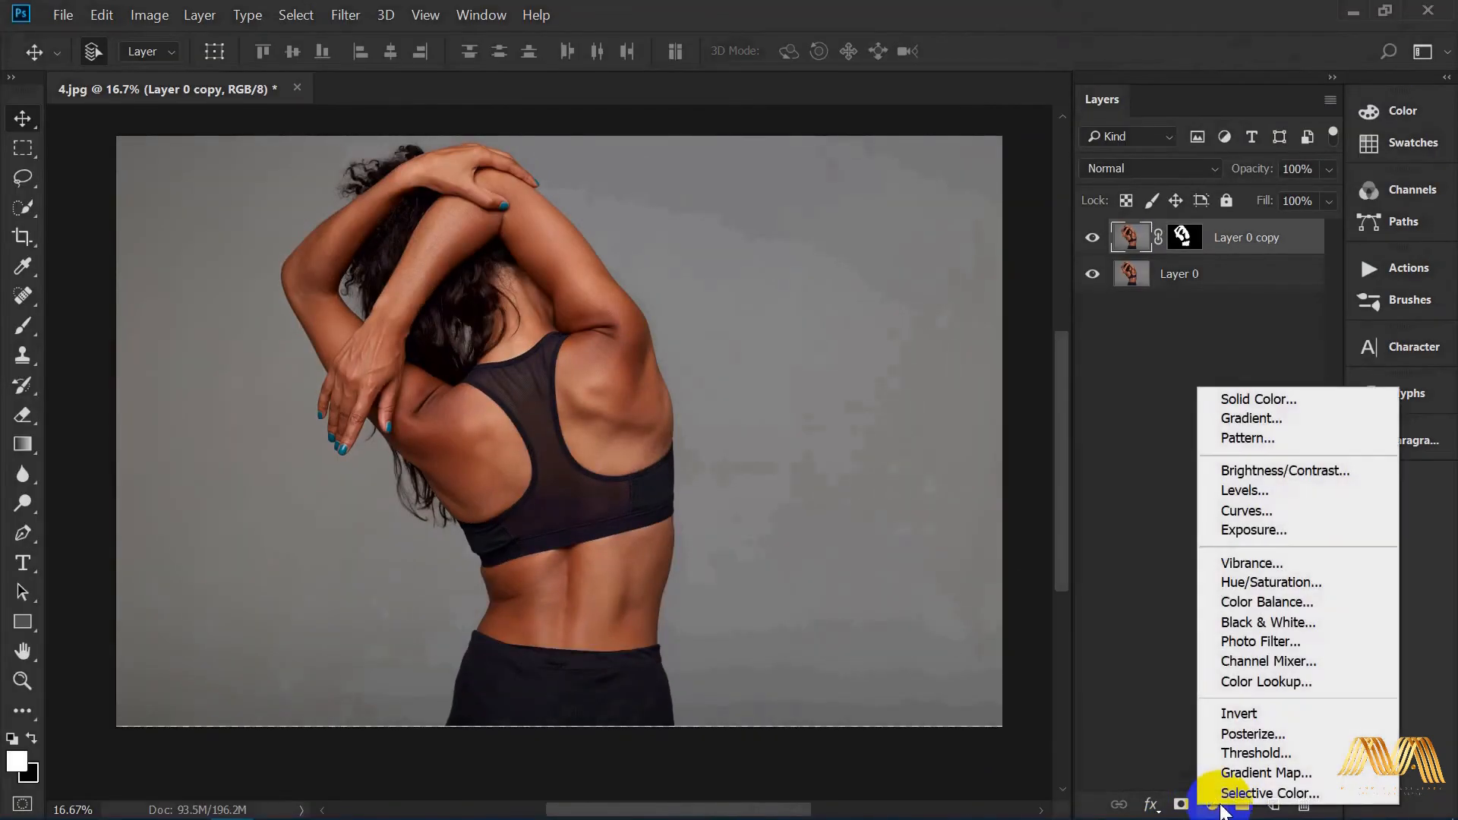
{"action": "left_click", "coordinate": [1284, 624]}
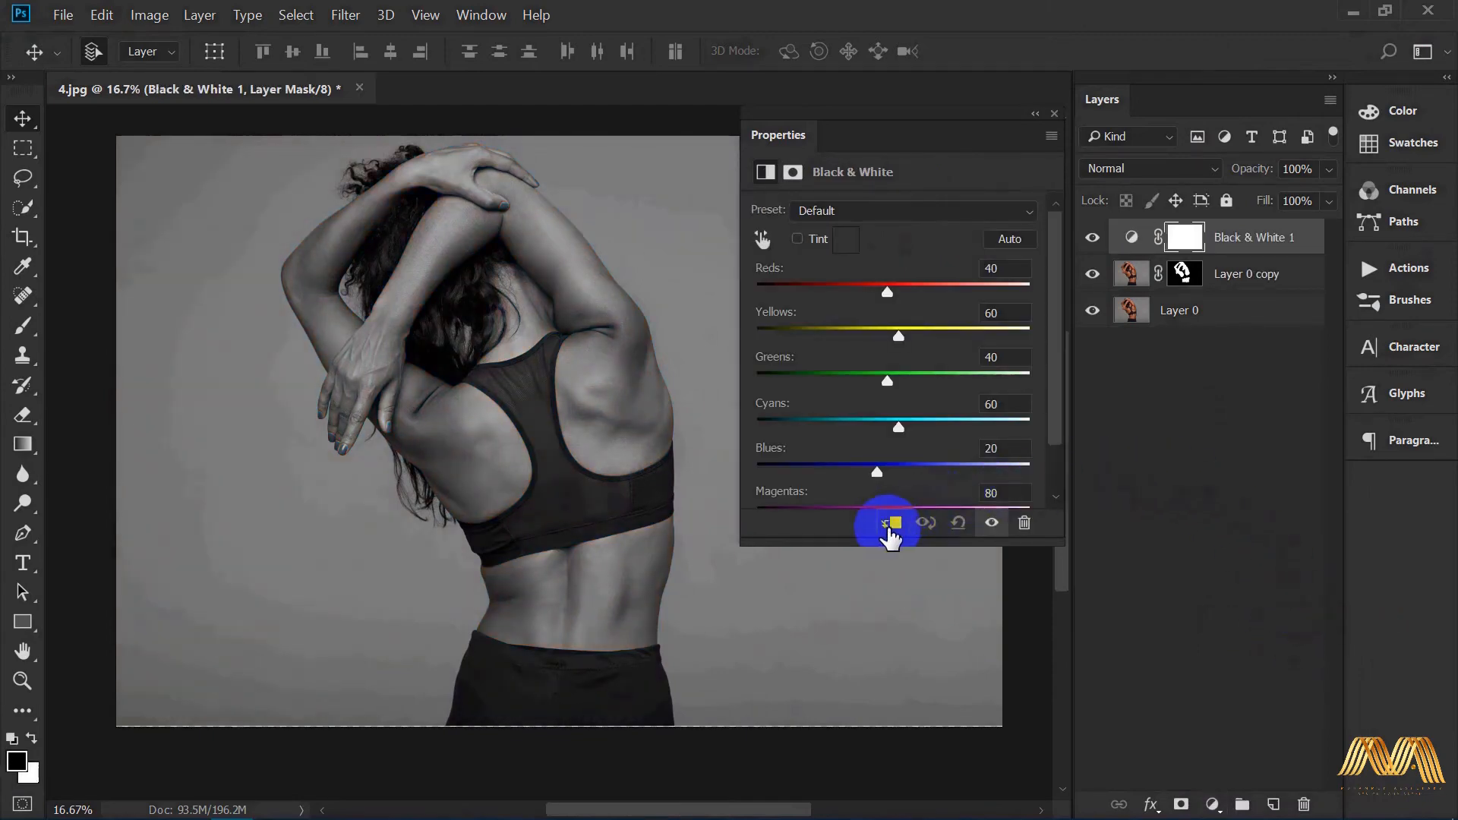
{"action": "left_click", "coordinate": [893, 524]}
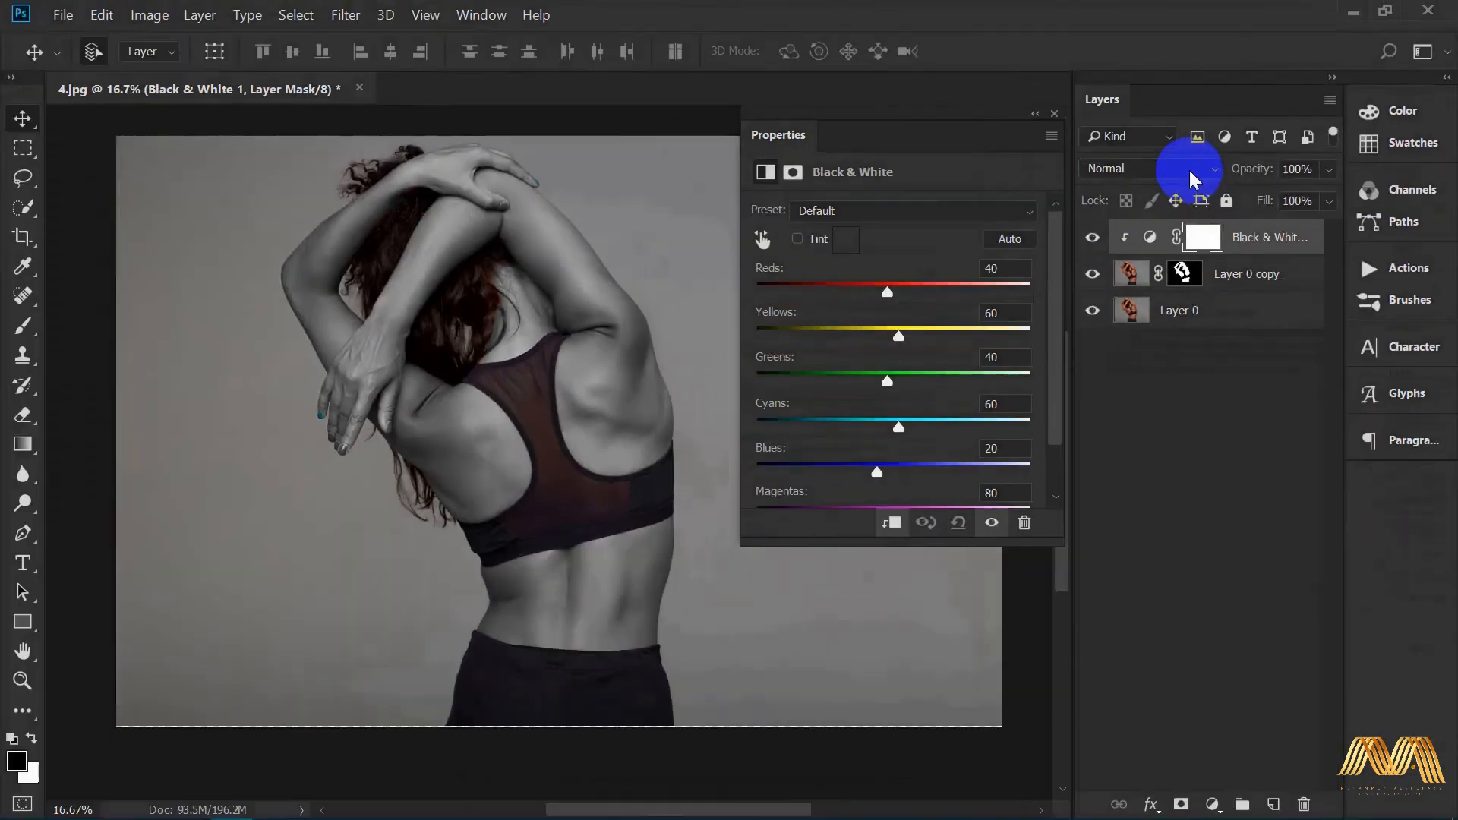
Step: Set the Black & White layer's blend mode to Screen, with Yellows at 138 and Reds at 17
{"action": "left_click", "coordinate": [806, 418]}
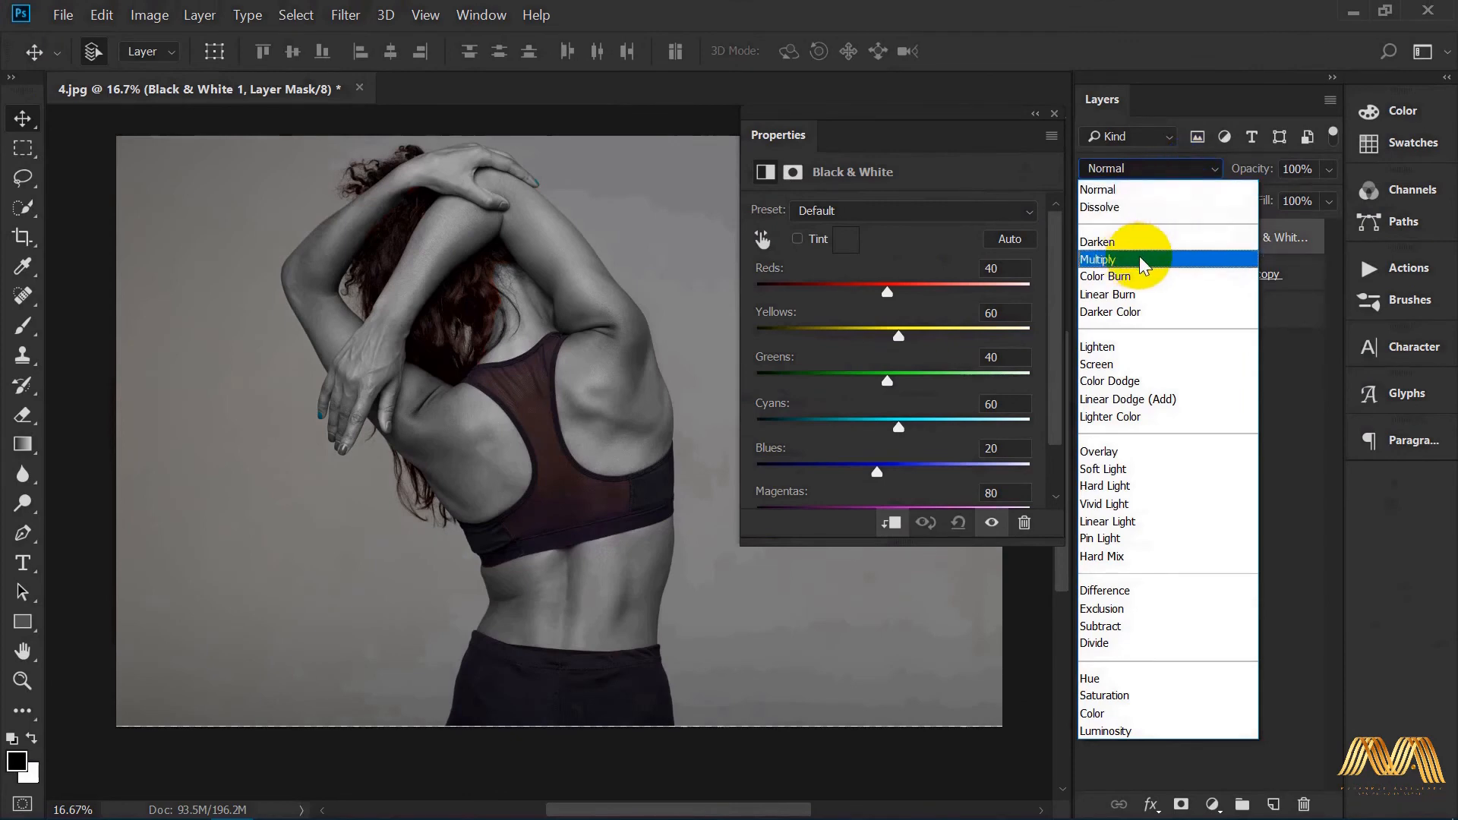
{"action": "left_click", "coordinate": [1137, 364]}
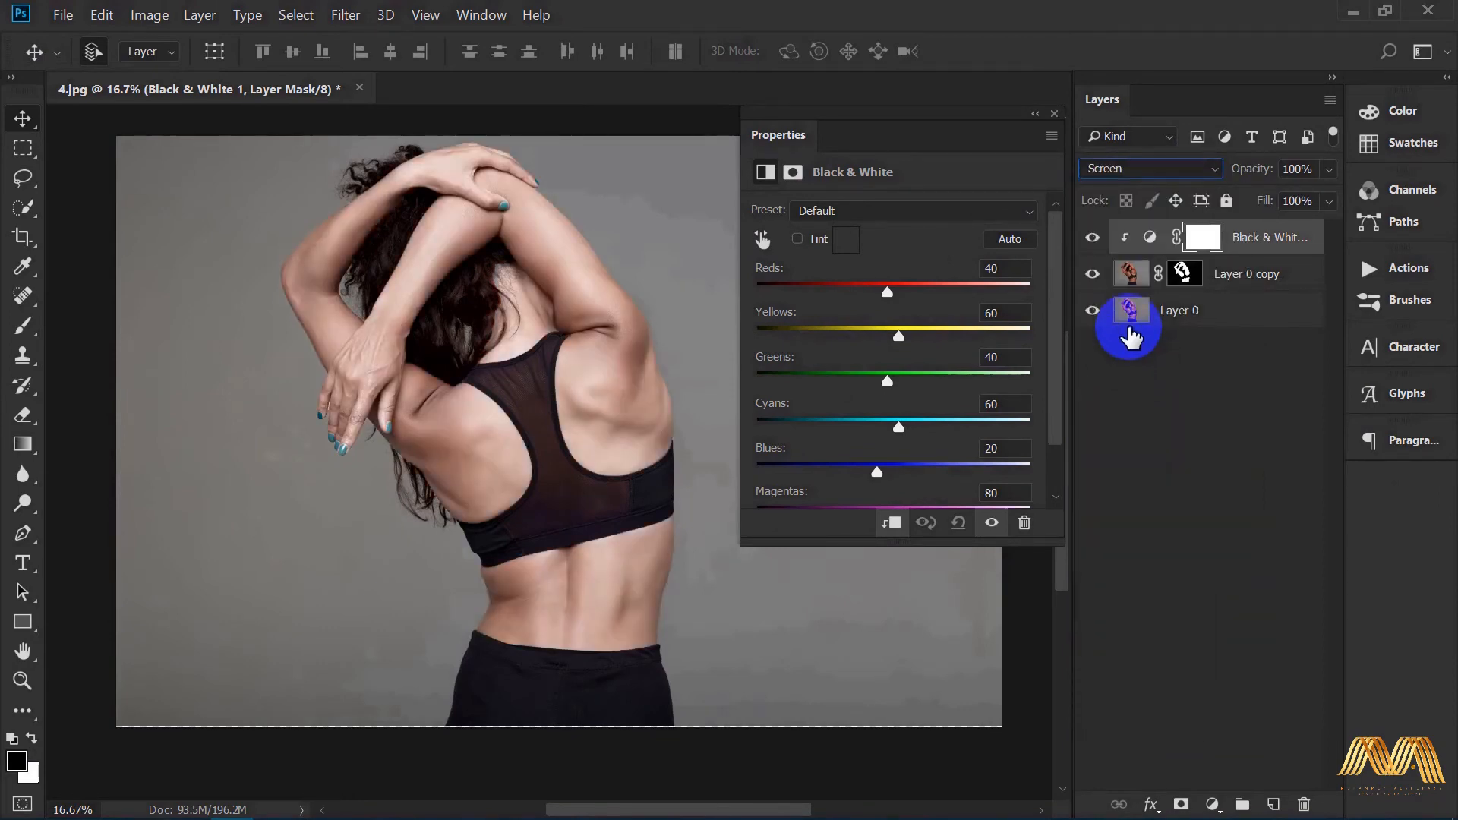
{"action": "left_click", "coordinate": [1094, 275]}
{"action": "left_click", "coordinate": [1094, 275]}
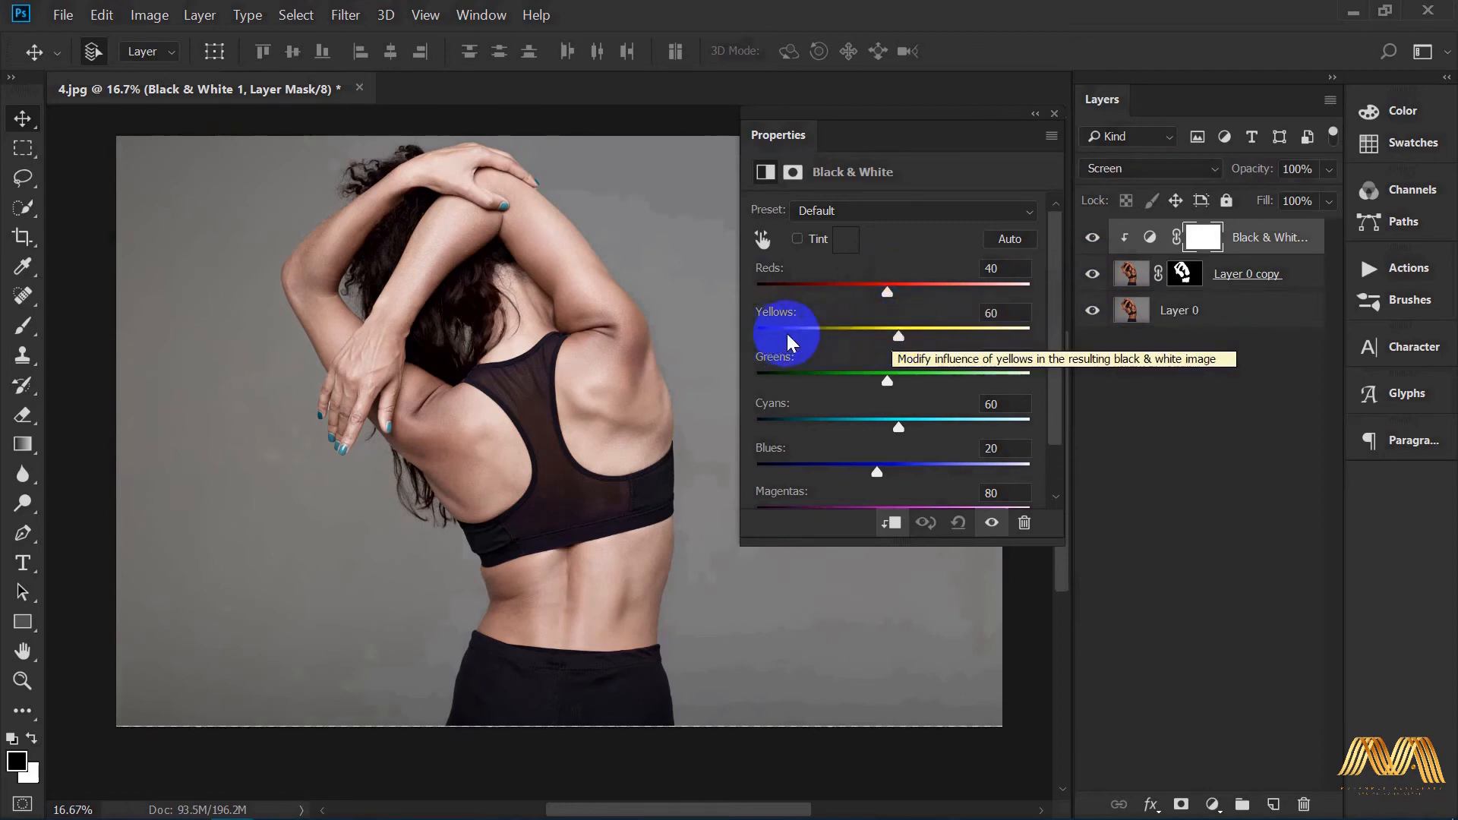
{"action": "left_click_drag", "start_coordinate": [899, 335], "coordinate": [942, 332]}
{"action": "left_click_drag", "start_coordinate": [885, 291], "coordinate": [876, 287]}
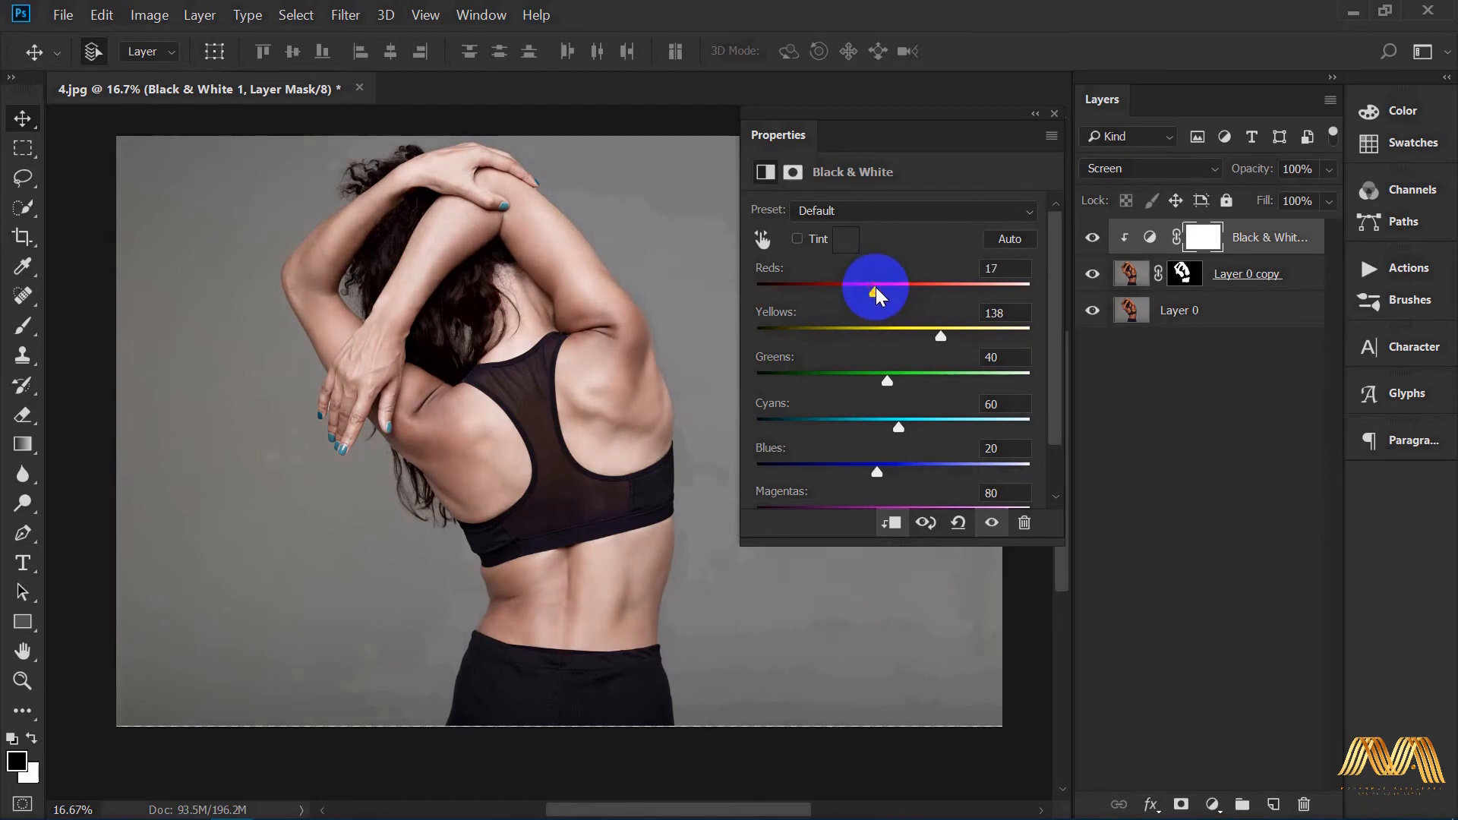
Step: Add a Hue/Saturation adjustment clipped to the masked skin copy and raise its saturation to +25
{"action": "left_click", "coordinate": [1211, 807]}
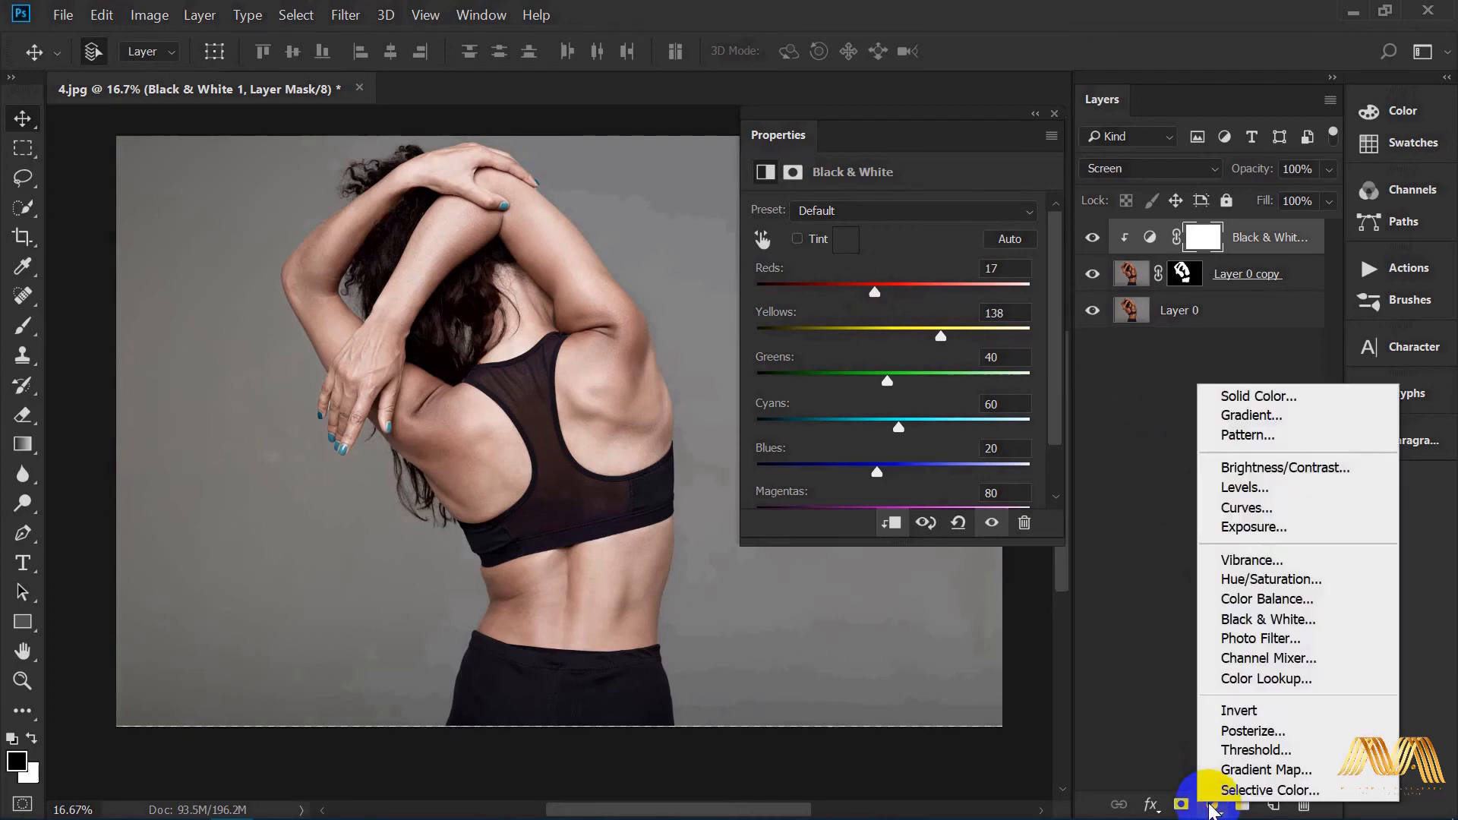
{"action": "left_click", "coordinate": [1290, 581]}
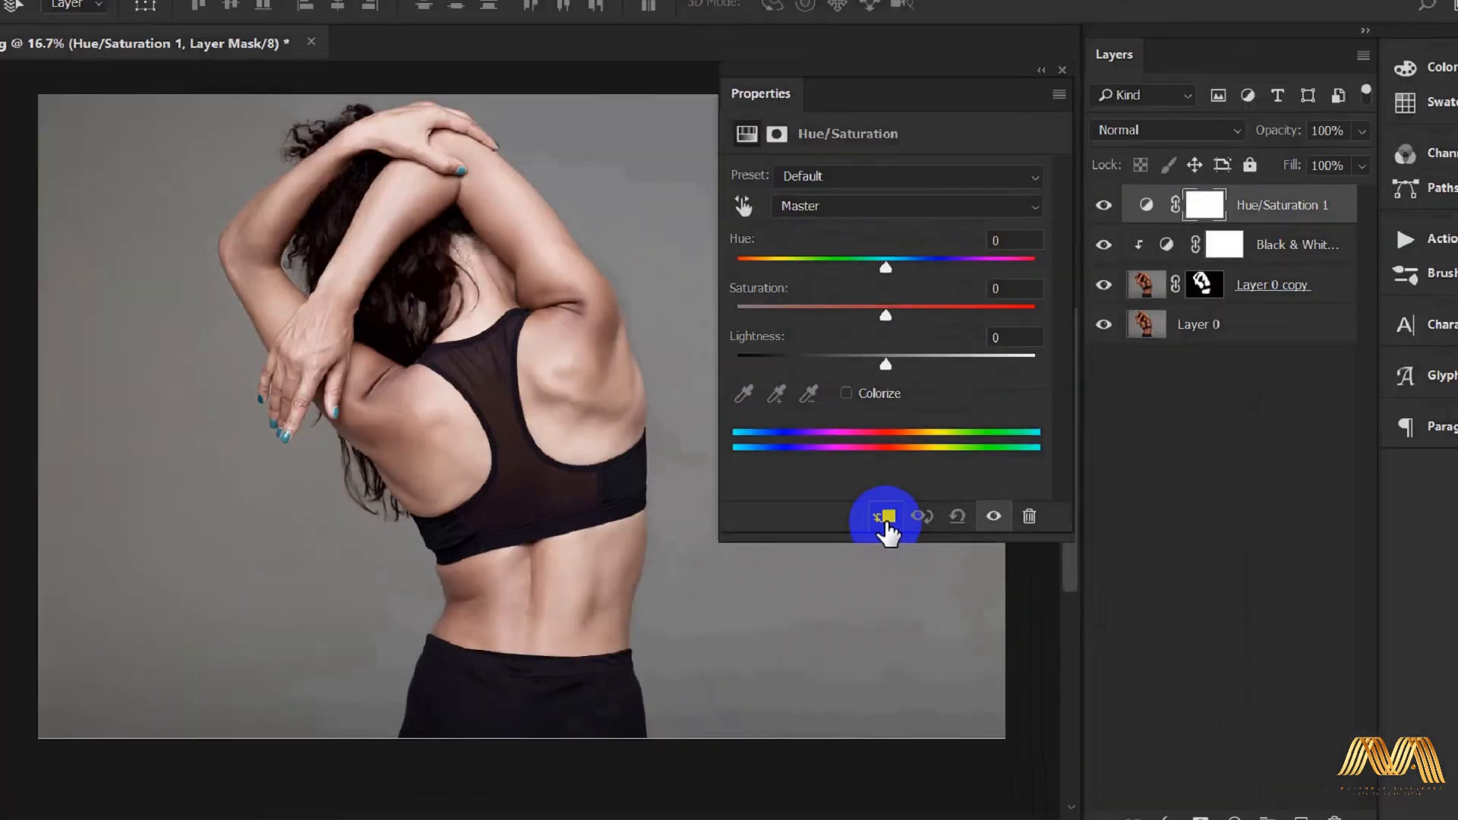
{"action": "left_click", "coordinate": [730, 391]}
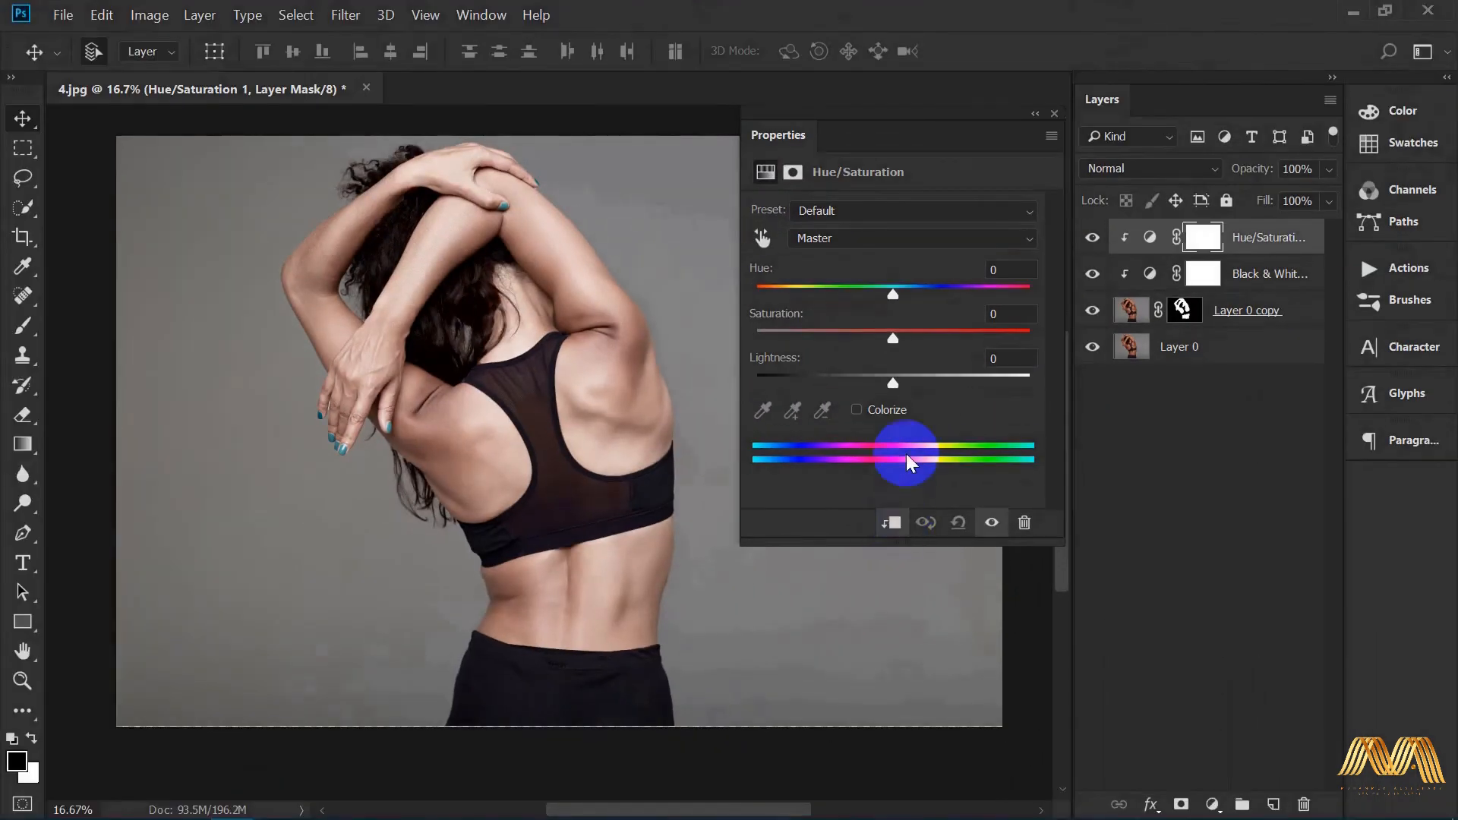
{"action": "left_click_drag", "start_coordinate": [893, 338], "coordinate": [924, 331]}
{"action": "left_click_drag", "start_coordinate": [894, 292], "coordinate": [895, 287]}
{"action": "left_click_drag", "start_coordinate": [922, 334], "coordinate": [928, 335]}
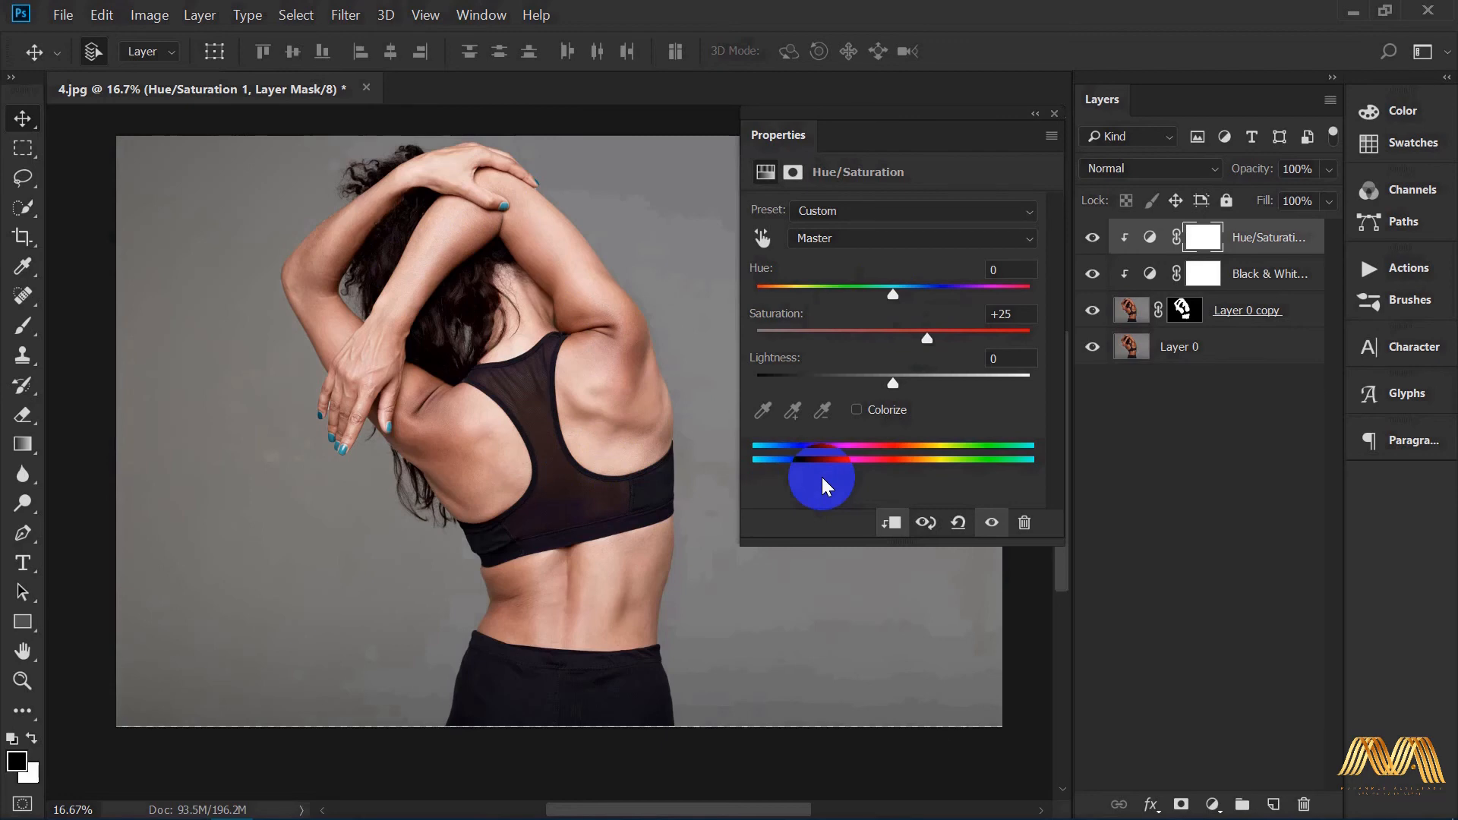
Step: Add a Levels adjustment clipped to the masked skin copy and set its white input level to 227
{"action": "left_click", "coordinate": [1213, 804]}
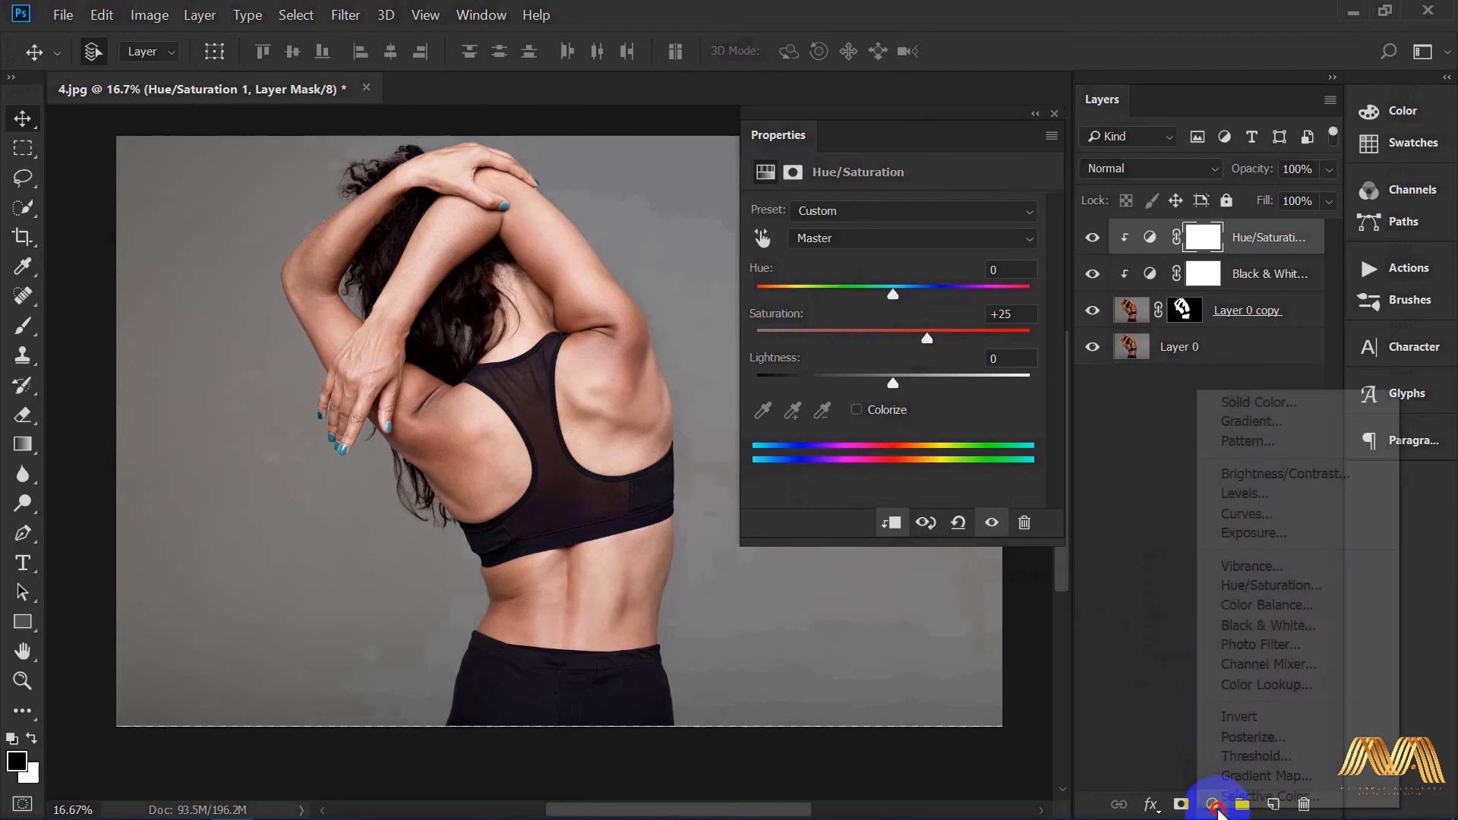
{"action": "left_click", "coordinate": [1295, 495]}
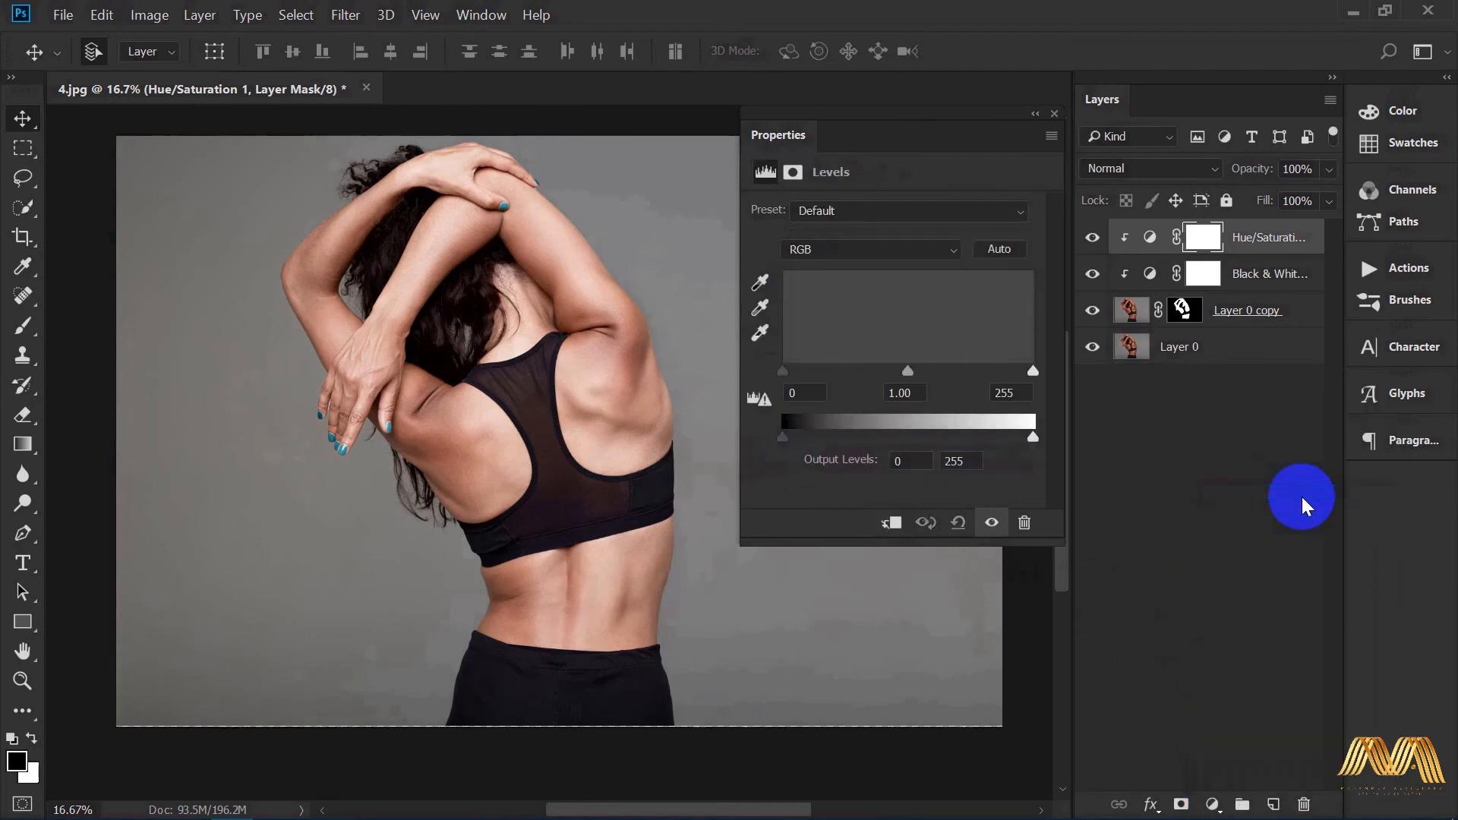
{"action": "left_click", "coordinate": [888, 524]}
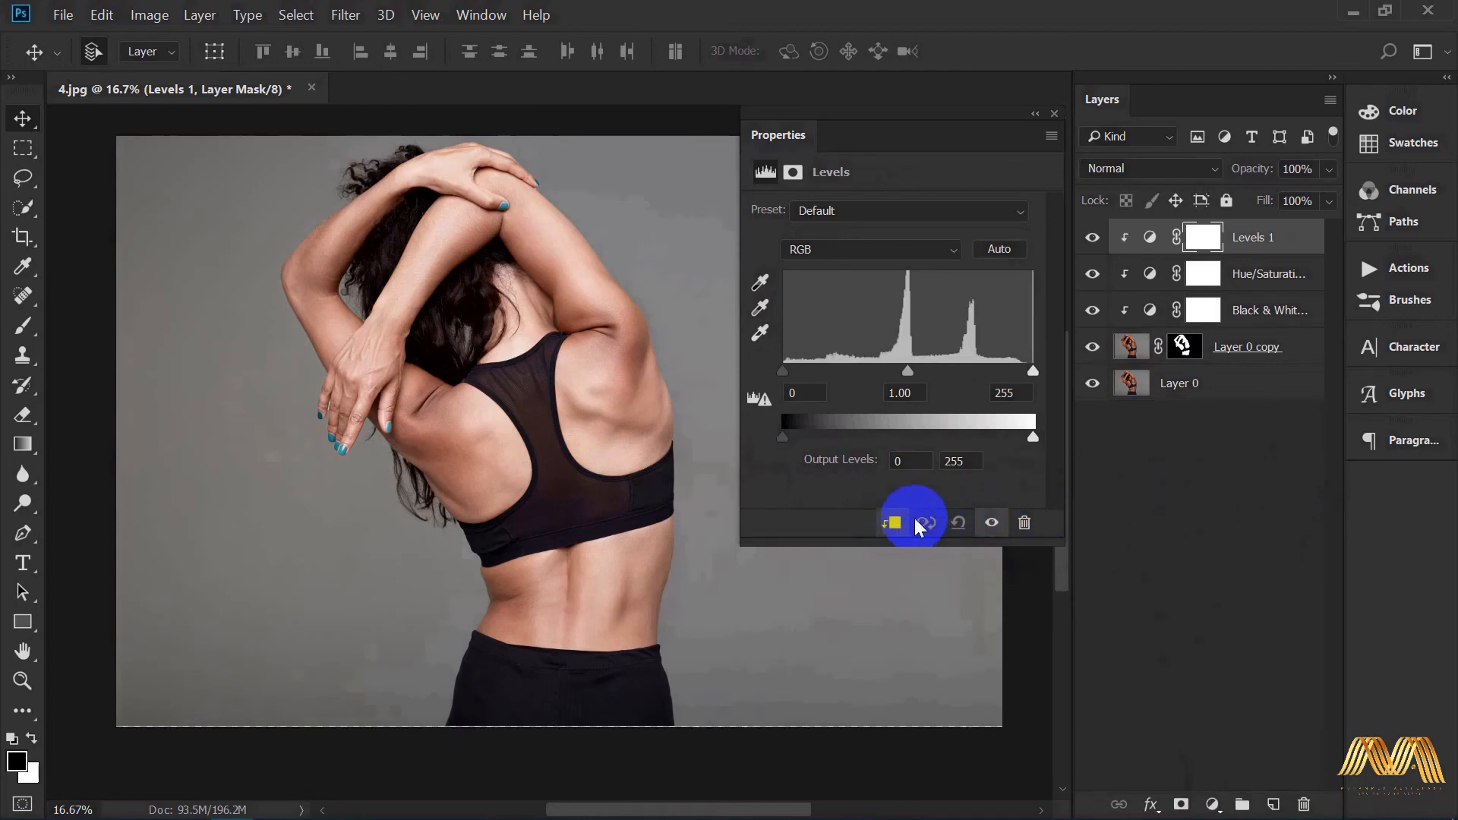
{"action": "left_click_drag", "start_coordinate": [1030, 373], "coordinate": [1006, 370]}
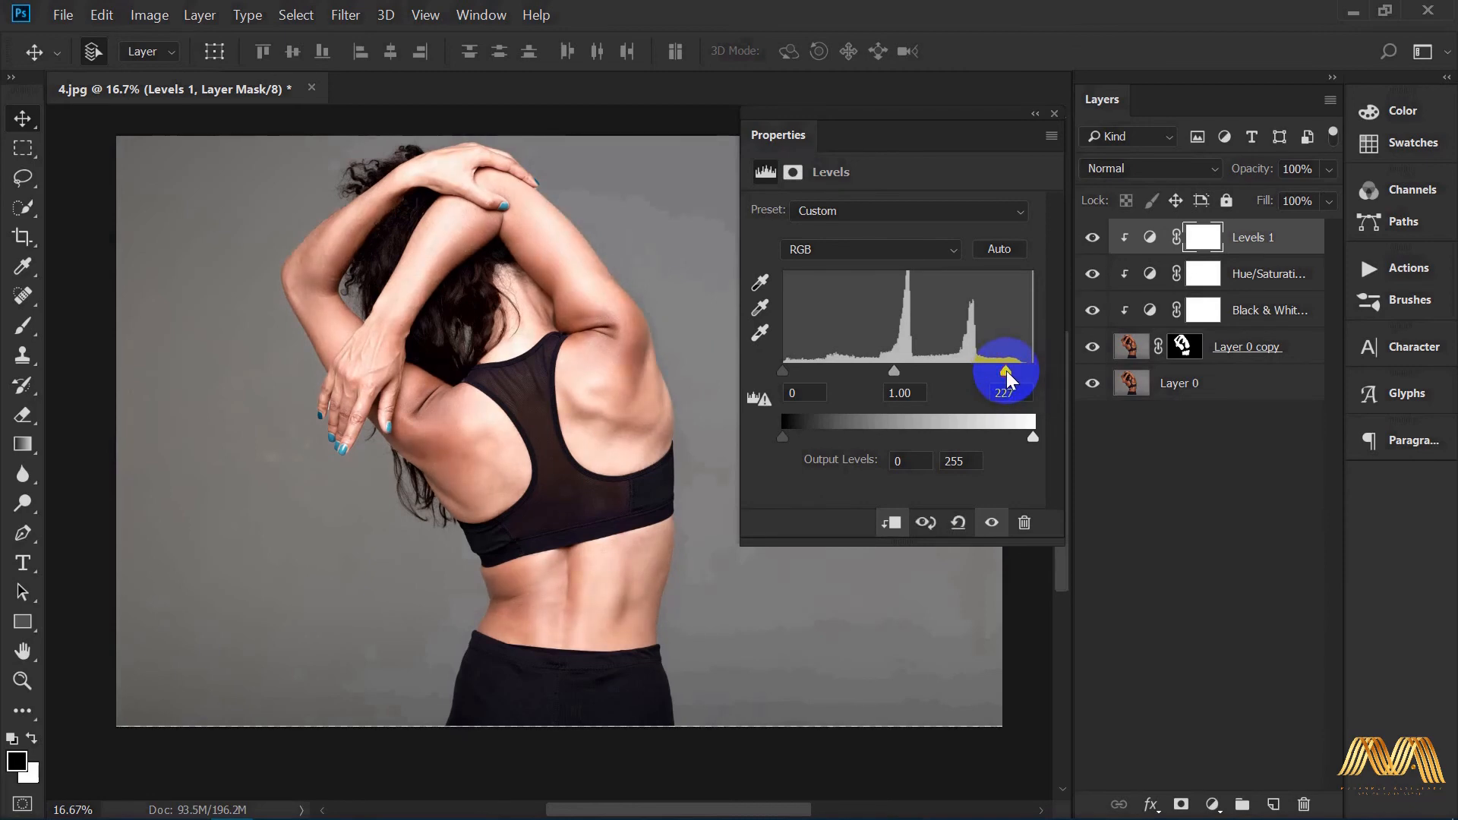
{"action": "left_click", "coordinate": [1054, 115]}
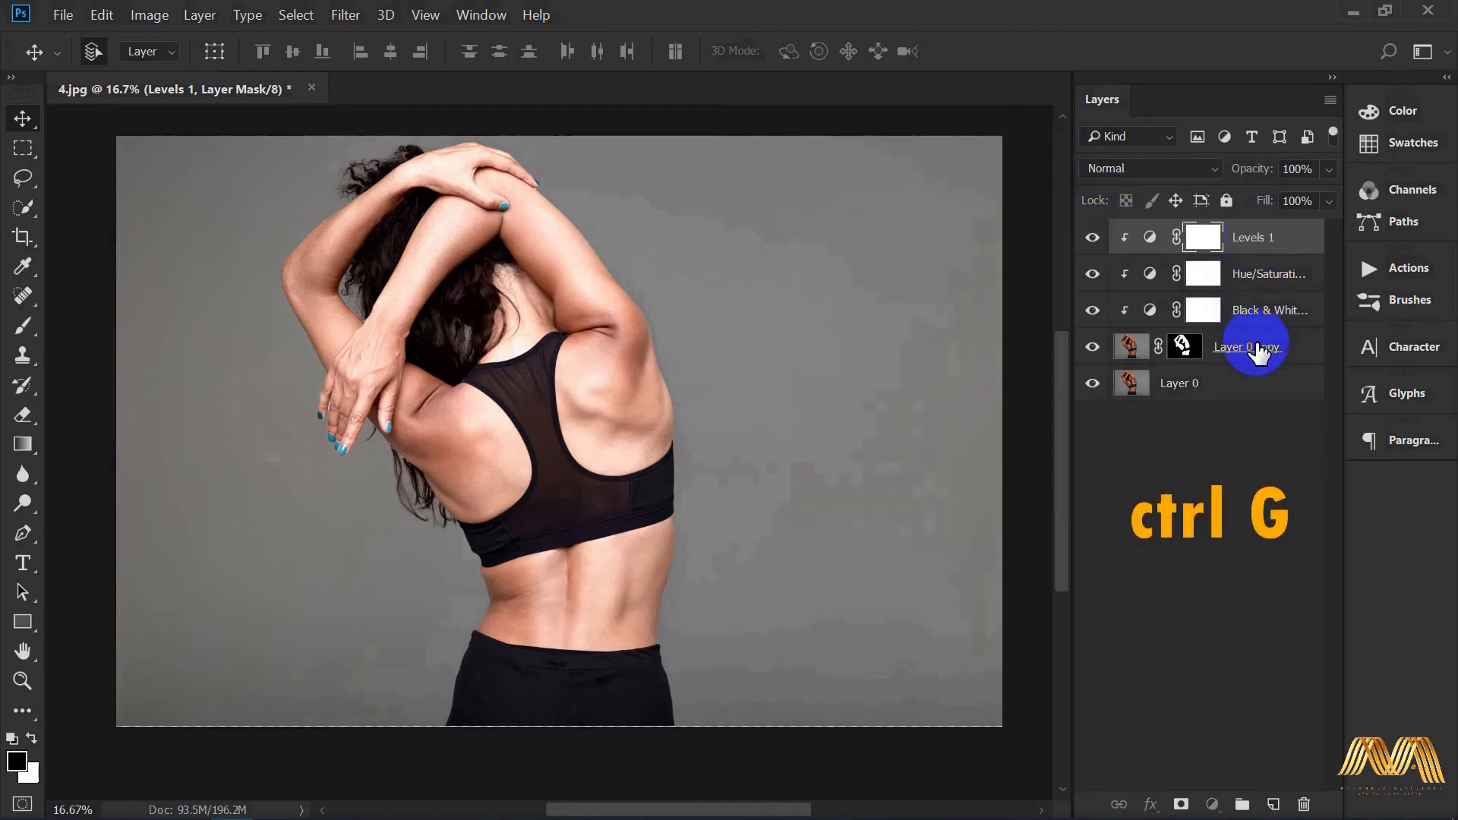
Step: Group the masked copy with its three adjustments, and compare before and after by hiding and reshowing the group
{"action": "left_click", "coordinate": [1257, 348], "text": "shift"}
{"action": "key", "text": "ctrl+g"}
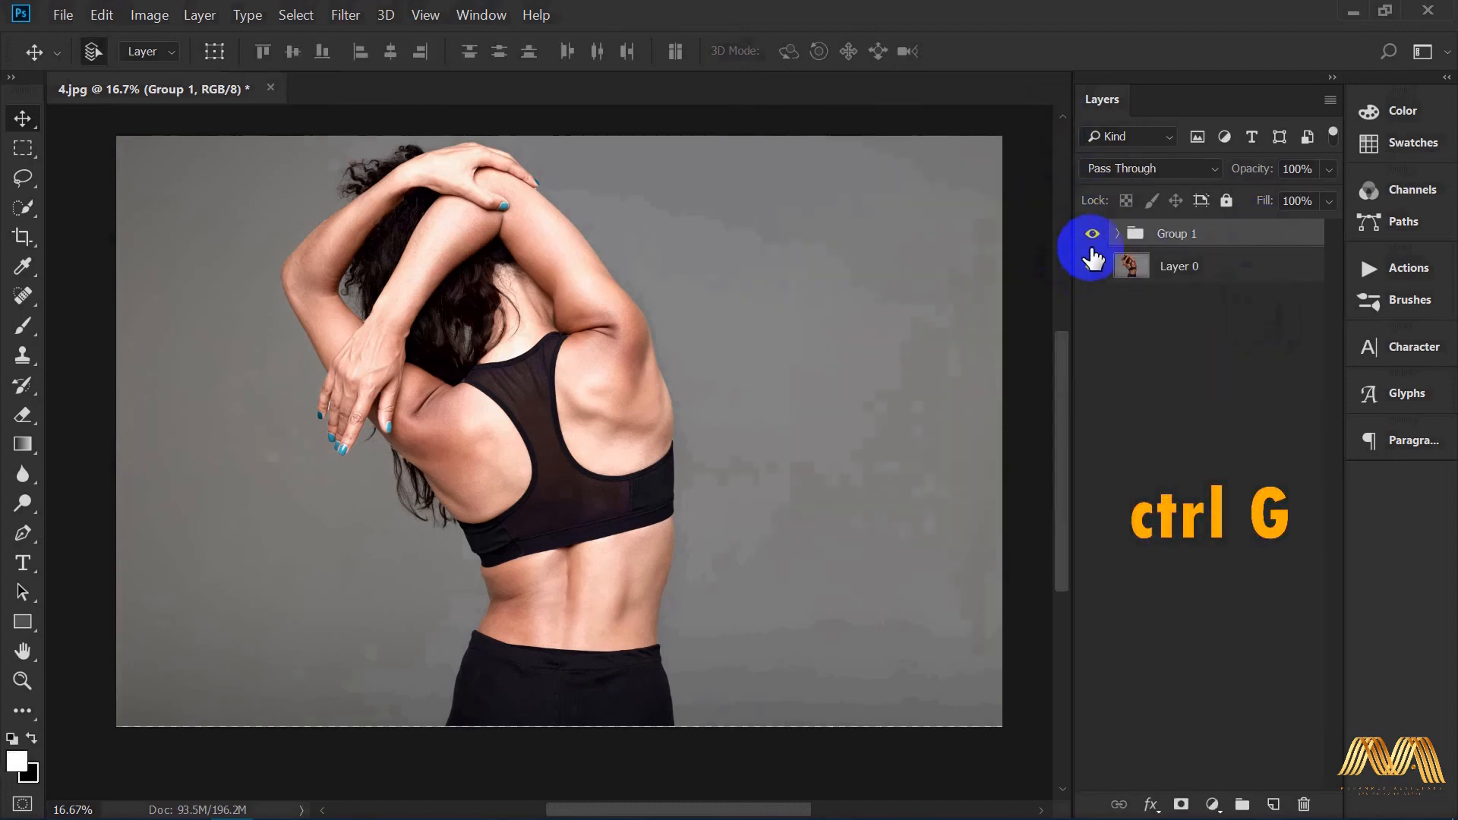
{"action": "left_click", "coordinate": [1094, 235]}
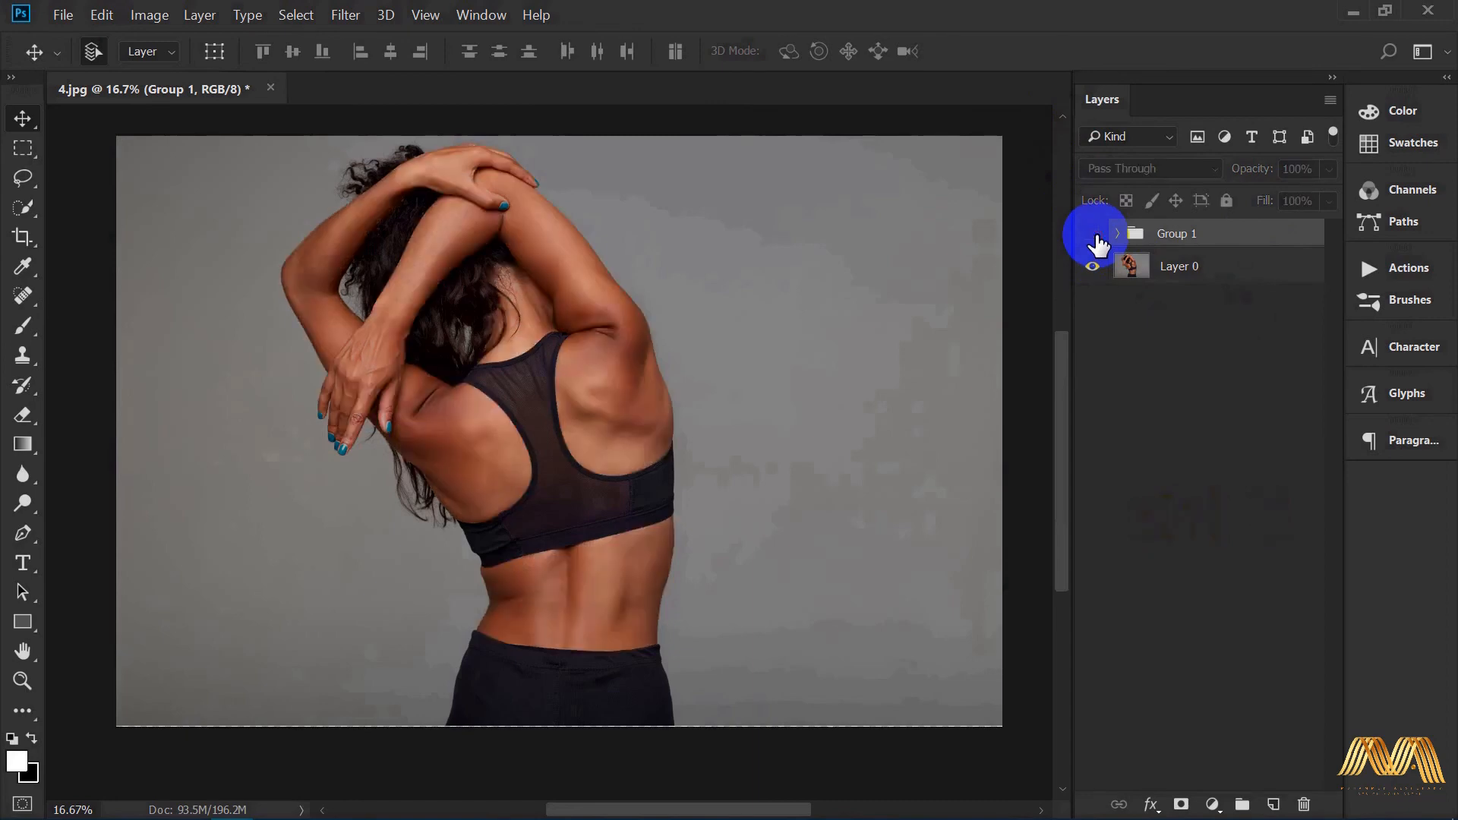
{"action": "left_click", "coordinate": [1094, 235]}
{"action": "left_click", "coordinate": [1094, 234]}
{"action": "left_click", "coordinate": [1093, 234]}
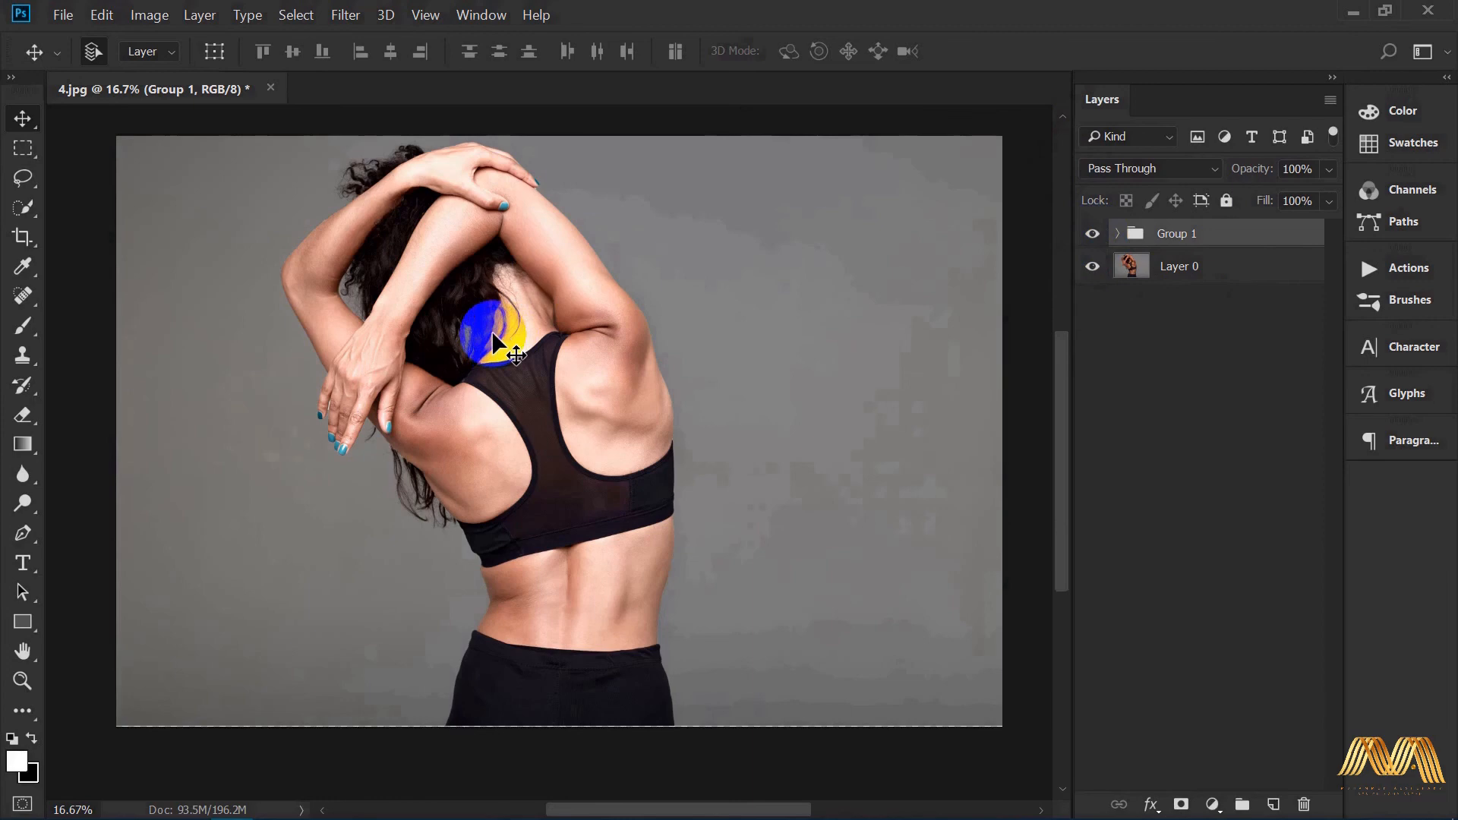
Step: Expand the group and target the skin copy's layer mask with the Brush tool at the hair beside the neck
{"action": "left_click", "coordinate": [1117, 234]}
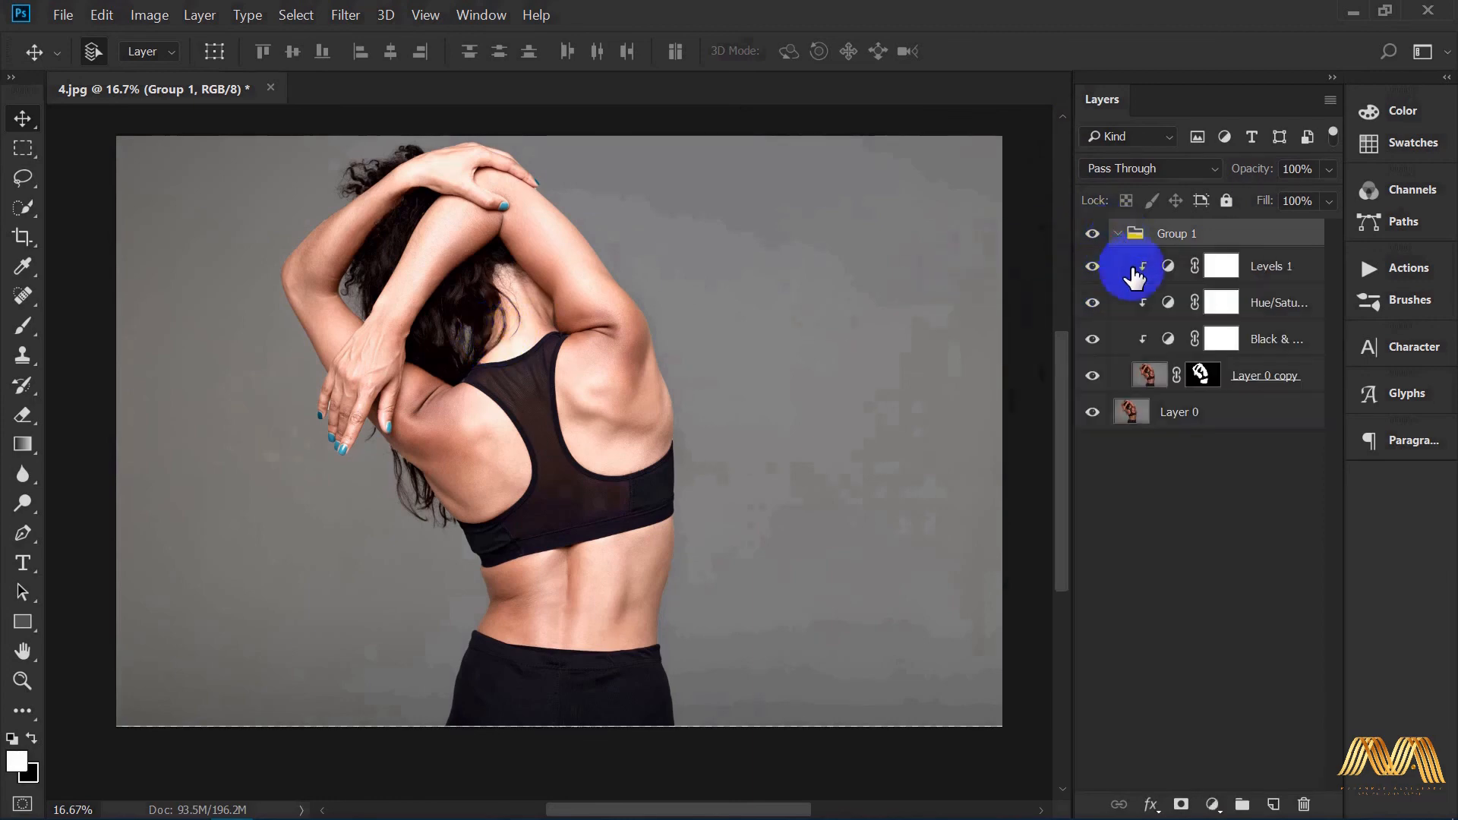
{"action": "left_click", "coordinate": [1206, 378]}
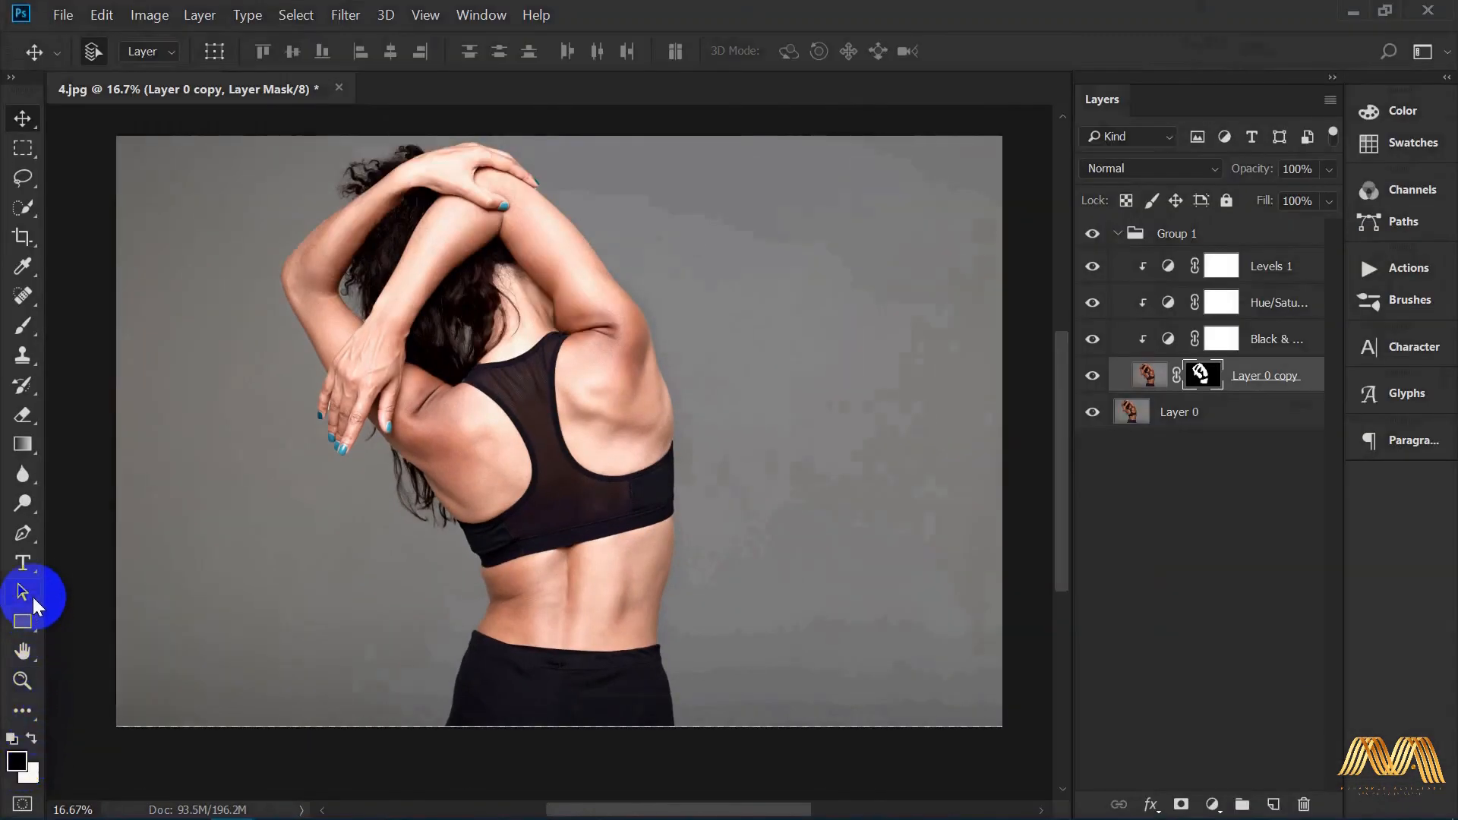
{"action": "left_click", "coordinate": [23, 325]}
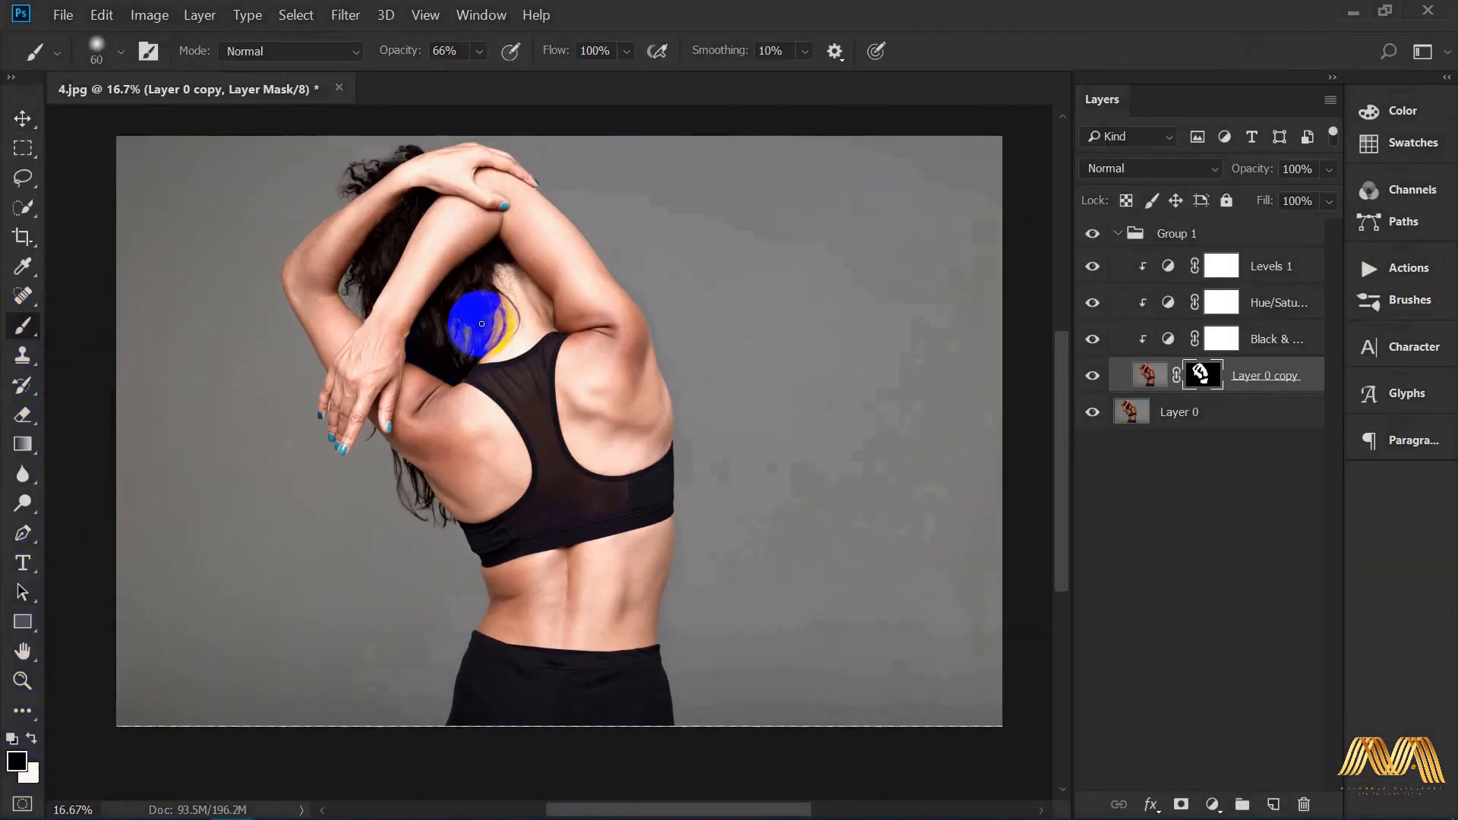